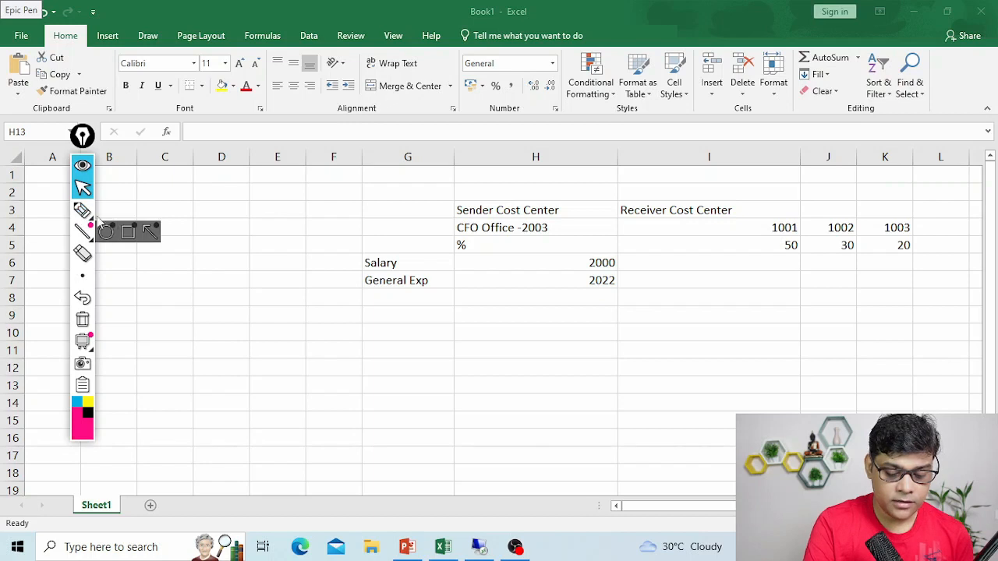
Step: Circle CFO Office -2003 with the pen and put tick marks in the Salary and General Exp rows
click(82, 210)
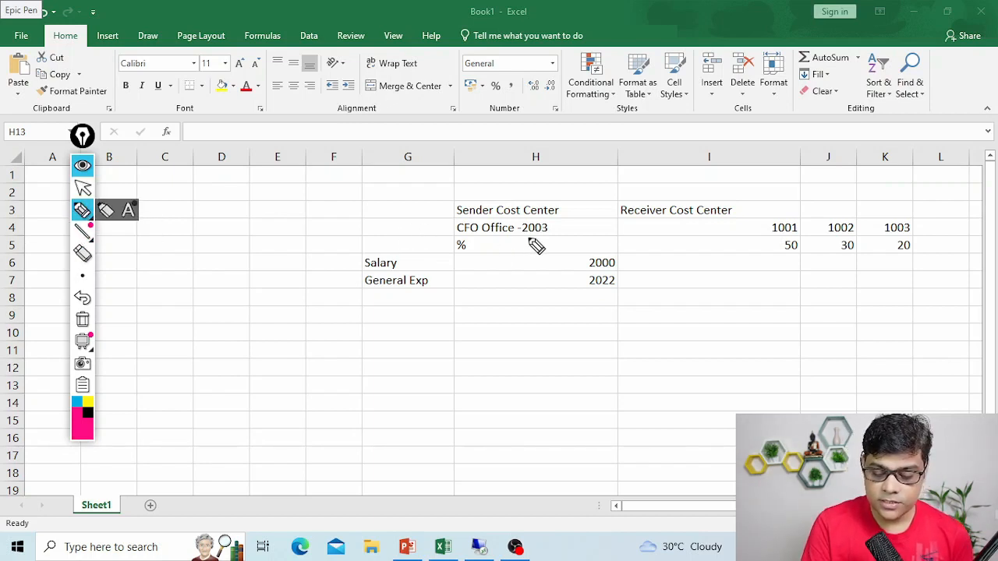
mouse_move(538, 240)
mouse_down()
mouse_move(438, 233)
mouse_move(500, 250)
mouse_up()
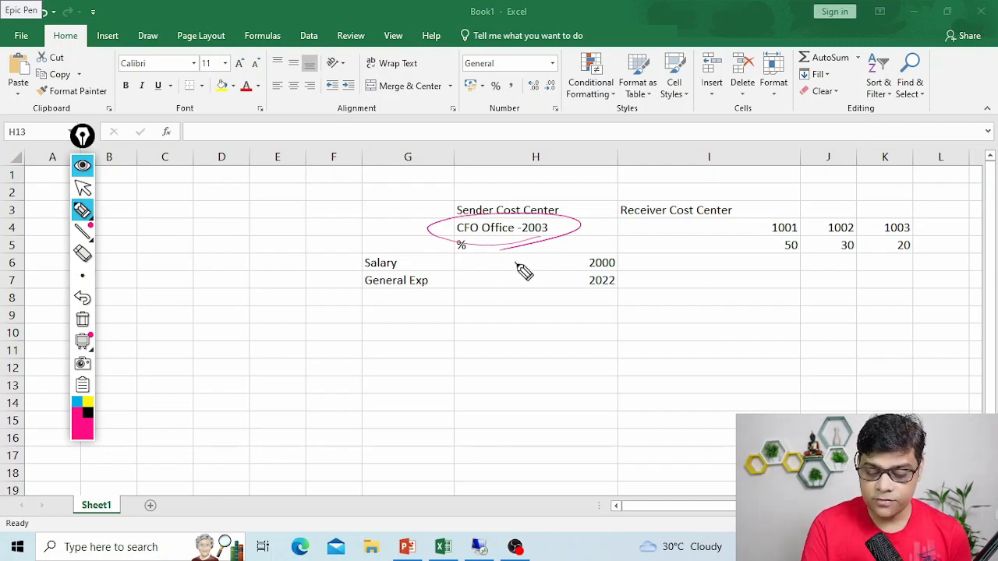
drag(515, 262, 550, 254)
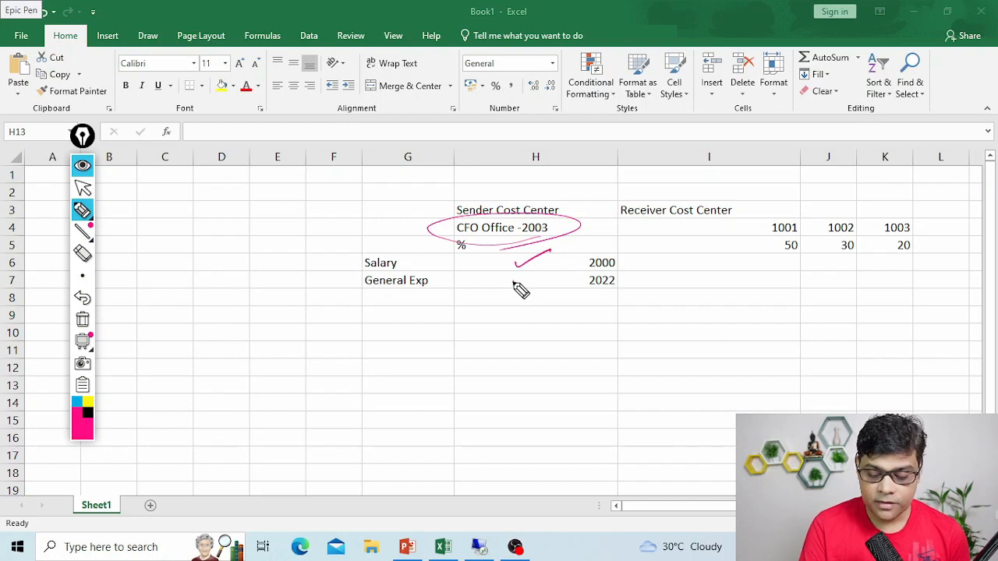
drag(514, 282, 544, 272)
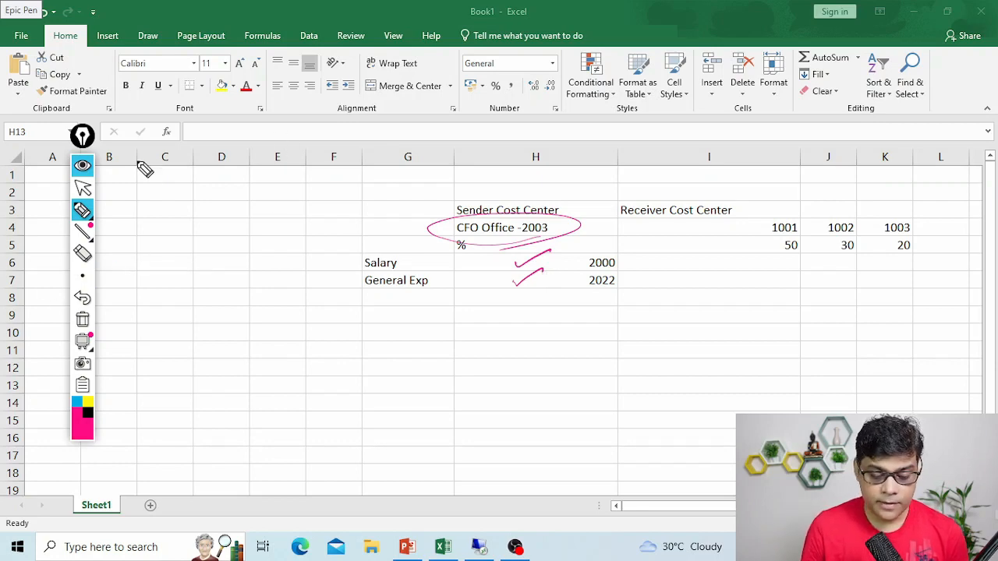
Step: Enter 12000 for Salary in cell I6 and 3000 for General Exp in cell I7
click(83, 188)
click(658, 263)
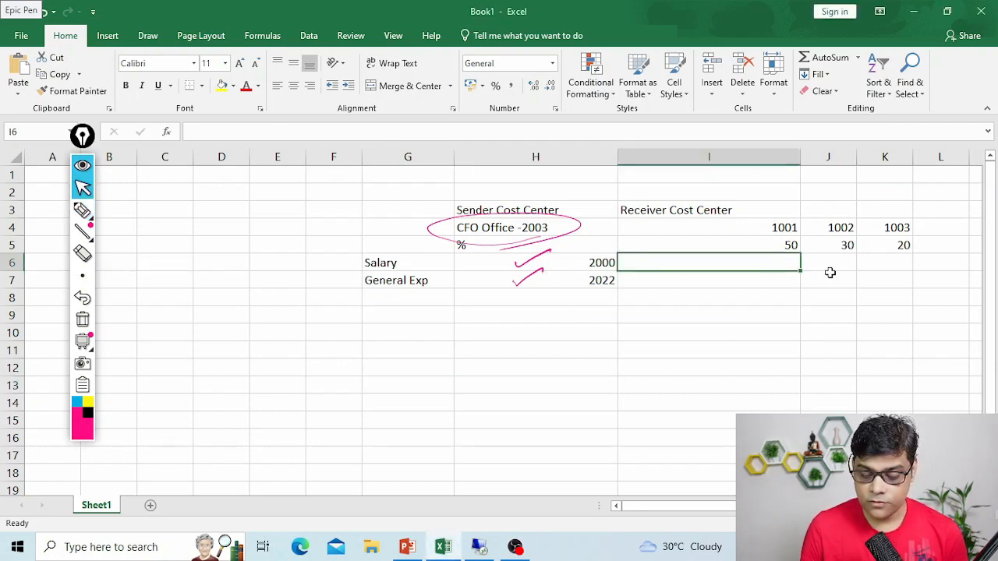
text(12000)
key(Return)
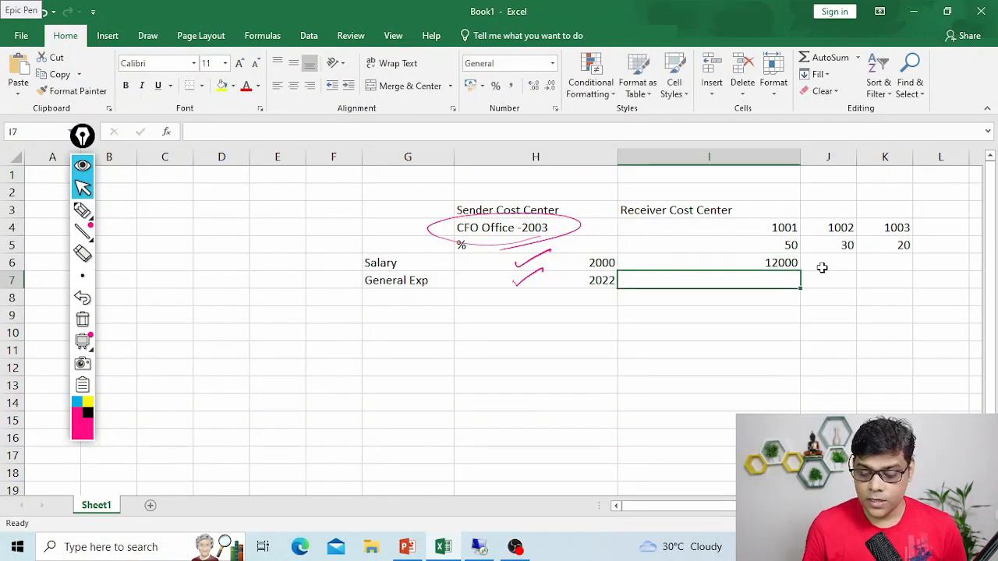
text(300)
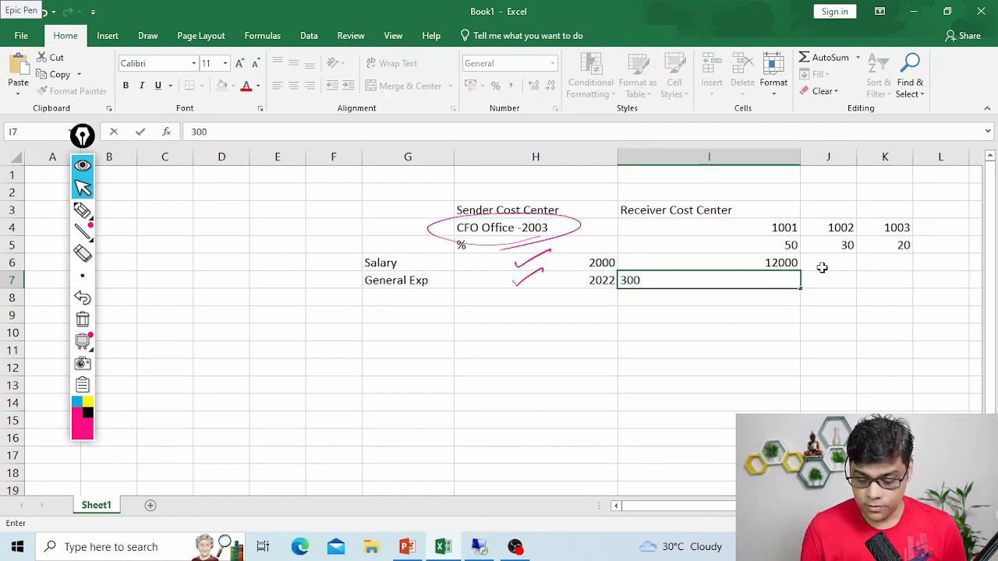
text(0)
key(Return)
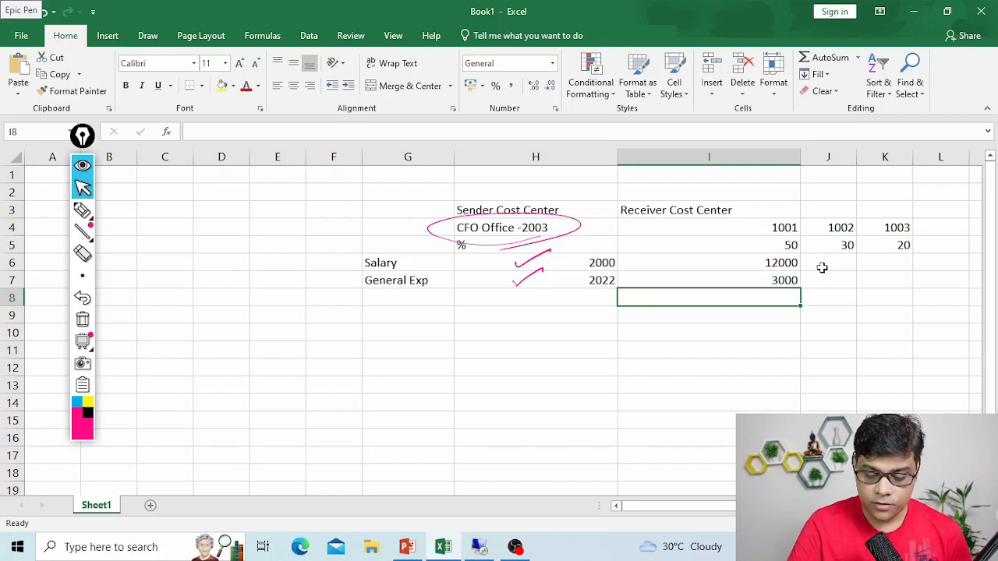
Step: Tick the 12000 and 3000 amounts with the pen and handwrite the total 15000 INR beneath a sum line
click(82, 210)
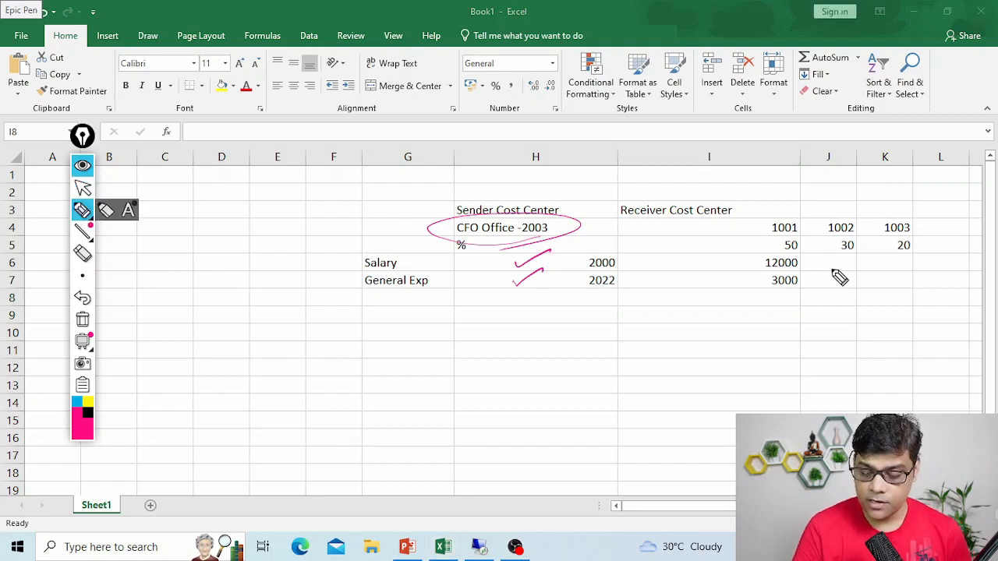
drag(808, 260, 832, 248)
drag(807, 283, 840, 273)
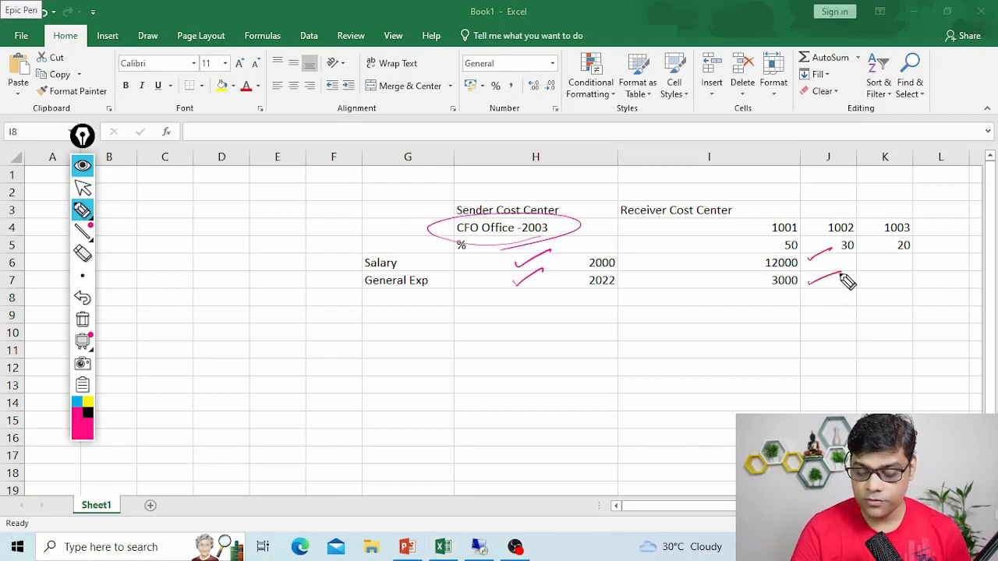
drag(731, 298, 824, 287)
mouse_move(754, 309)
mouse_down()
mouse_move(853, 304)
mouse_move(854, 289)
mouse_move(885, 286)
mouse_move(895, 297)
mouse_up()
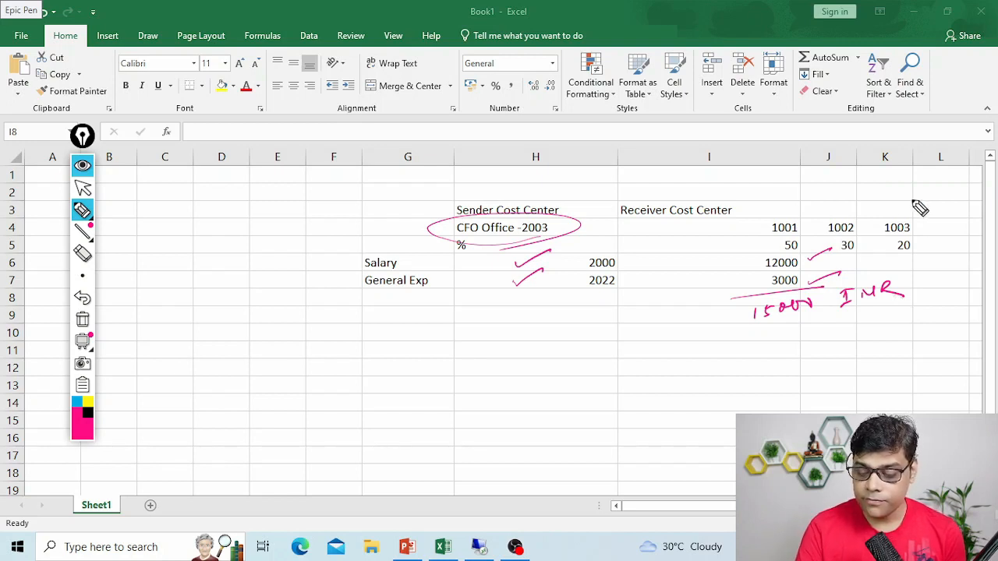
Step: Draw the 15000 split branching to the bracketed receiver cost centers and circle their 50, 30 and 20 percentages
mouse_move(777, 198)
mouse_down()
mouse_move(904, 186)
mouse_move(905, 205)
mouse_up()
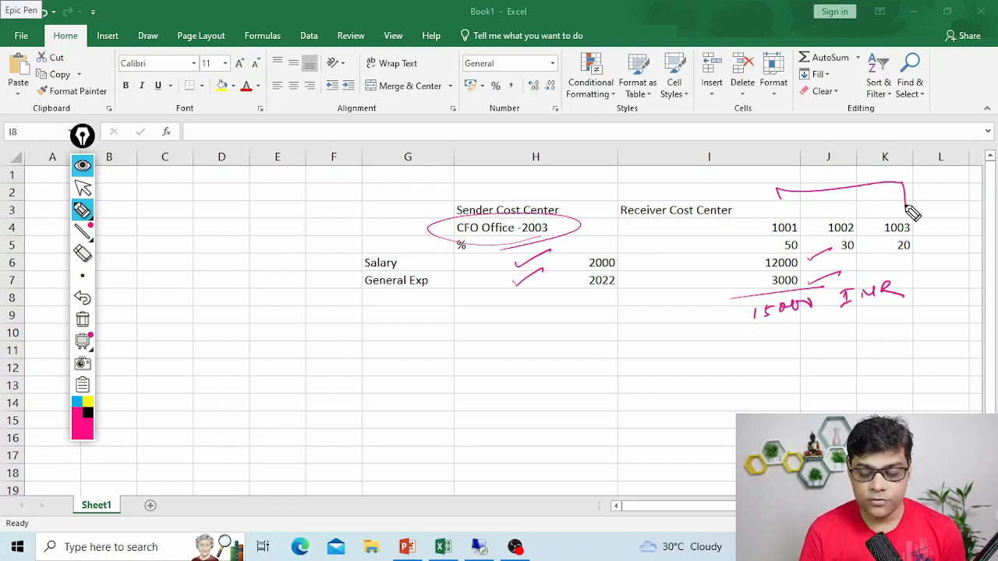
mouse_move(767, 322)
mouse_down()
mouse_move(686, 392)
mouse_move(936, 338)
mouse_up()
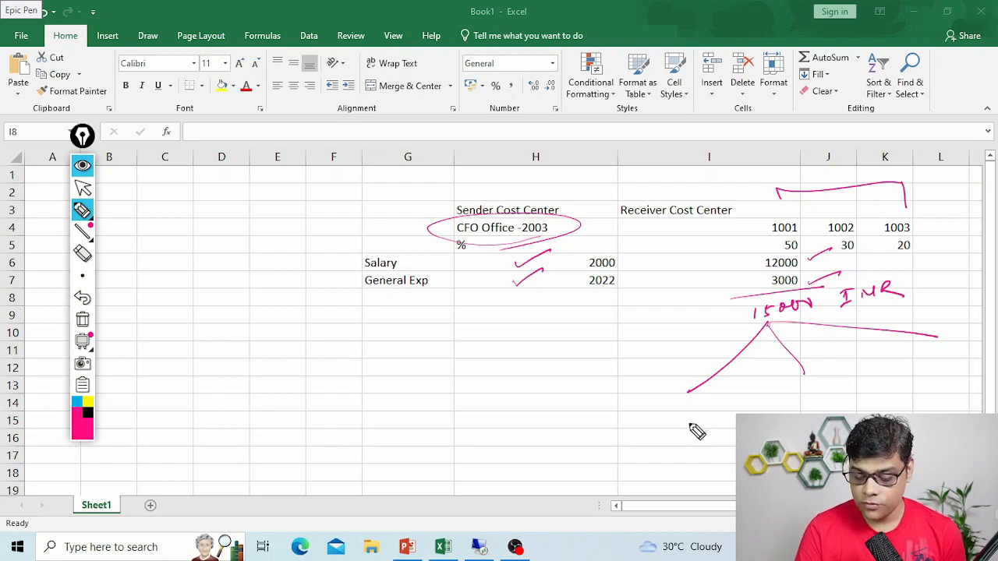
mouse_move(689, 426)
mouse_down()
mouse_move(692, 415)
mouse_move(696, 425)
mouse_up()
drag(713, 415, 713, 416)
drag(721, 415, 726, 432)
mouse_move(801, 401)
mouse_down()
mouse_move(800, 412)
mouse_move(819, 401)
mouse_up()
mouse_move(922, 362)
mouse_down()
mouse_move(921, 375)
mouse_move(933, 365)
mouse_move(960, 371)
mouse_up()
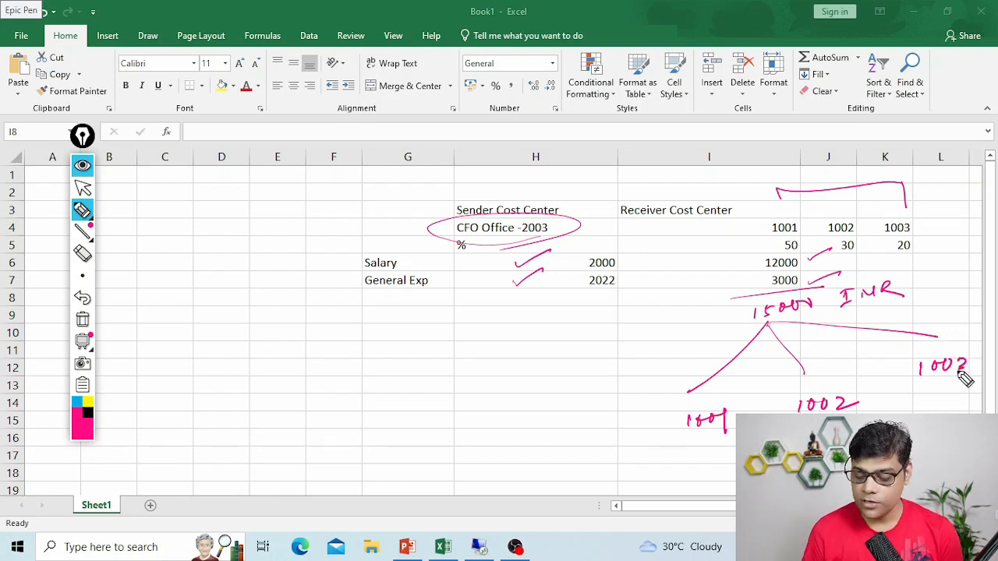
mouse_move(876, 267)
mouse_down()
mouse_move(927, 239)
mouse_move(922, 253)
mouse_up()
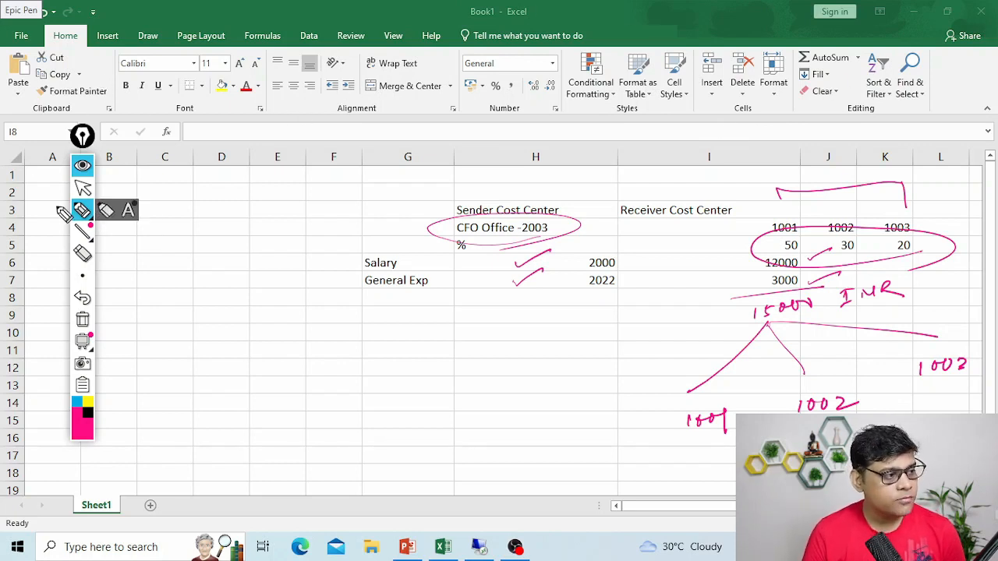
click(81, 197)
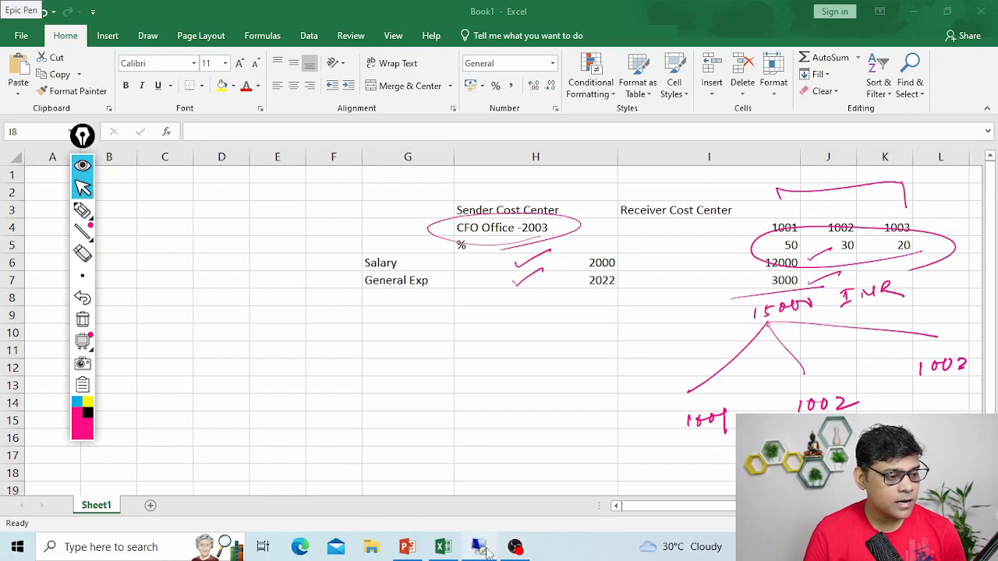
Step: Switch to the SAP Fiori launchpad in the remote session, search for manage allocations and open the Manage Allocations app
click(480, 547)
click(225, 550)
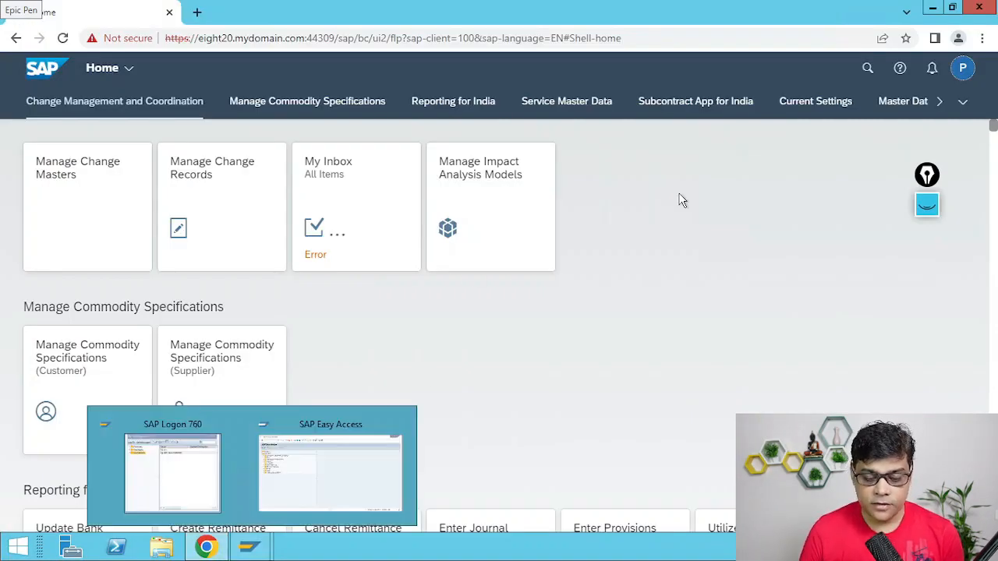
click(867, 69)
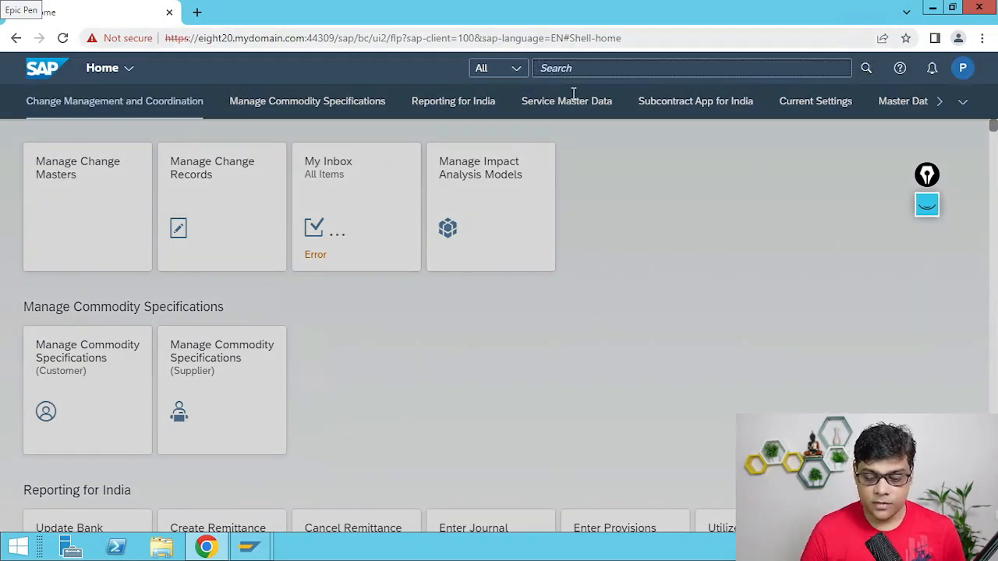
text(man)
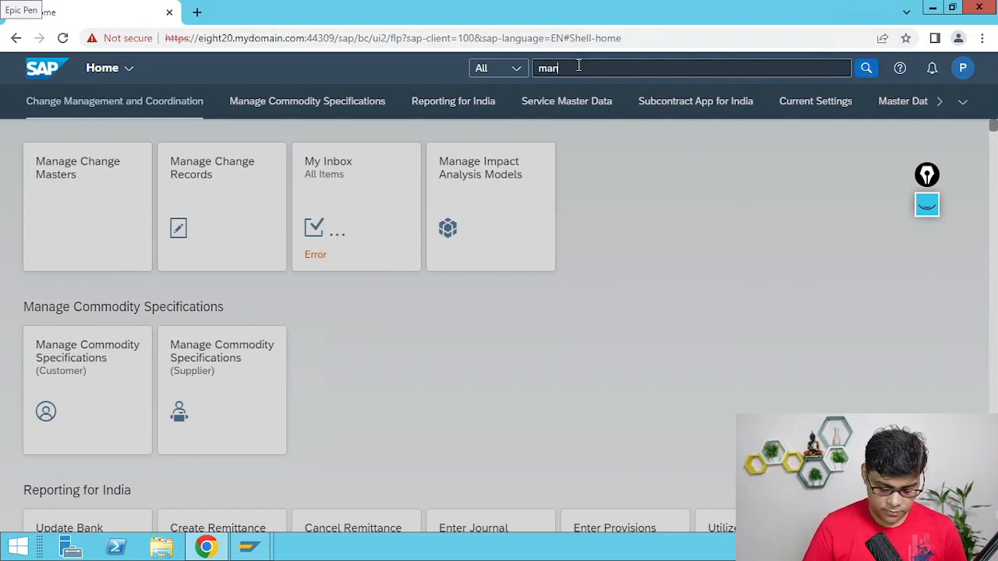
text(age a)
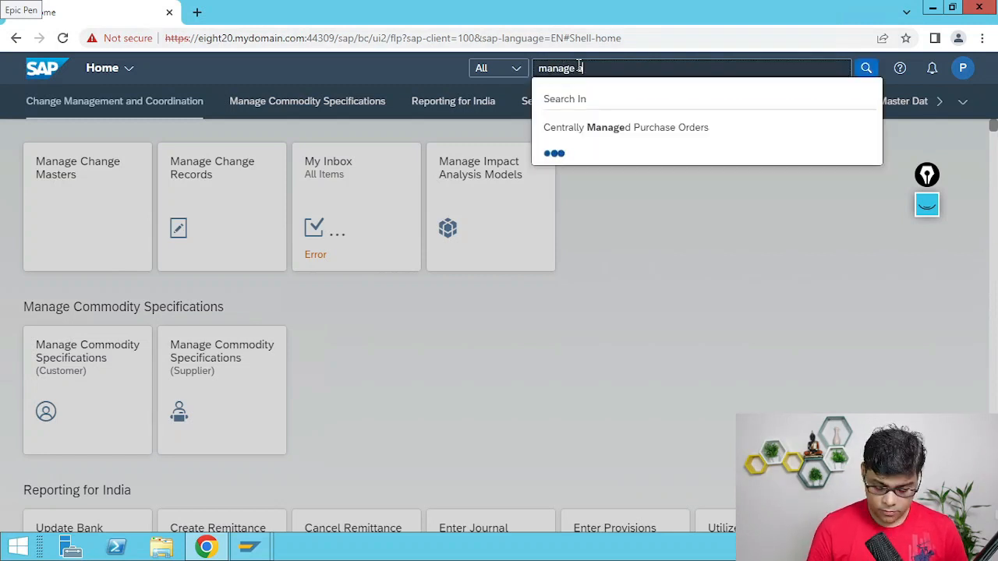
text(llocations)
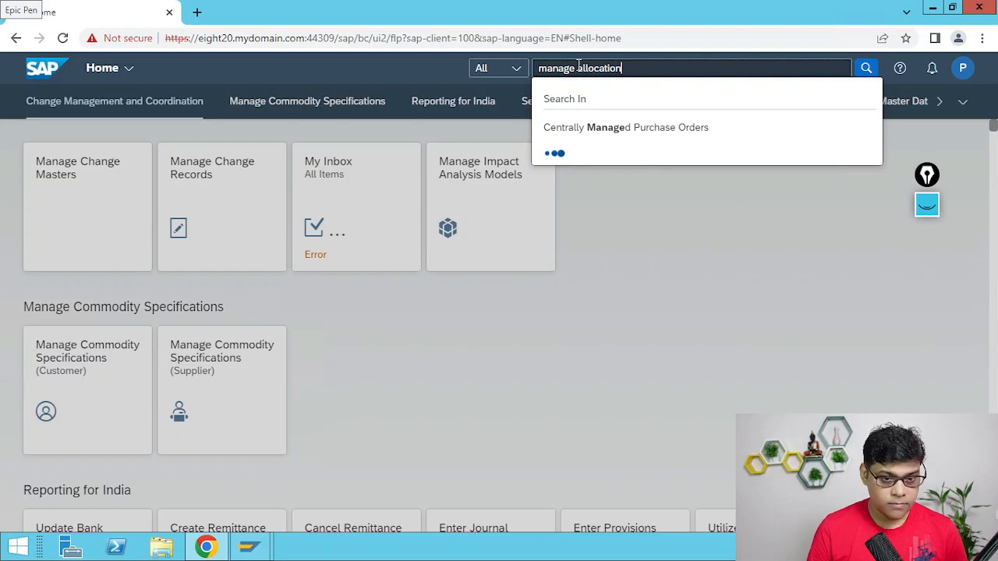
key(Return)
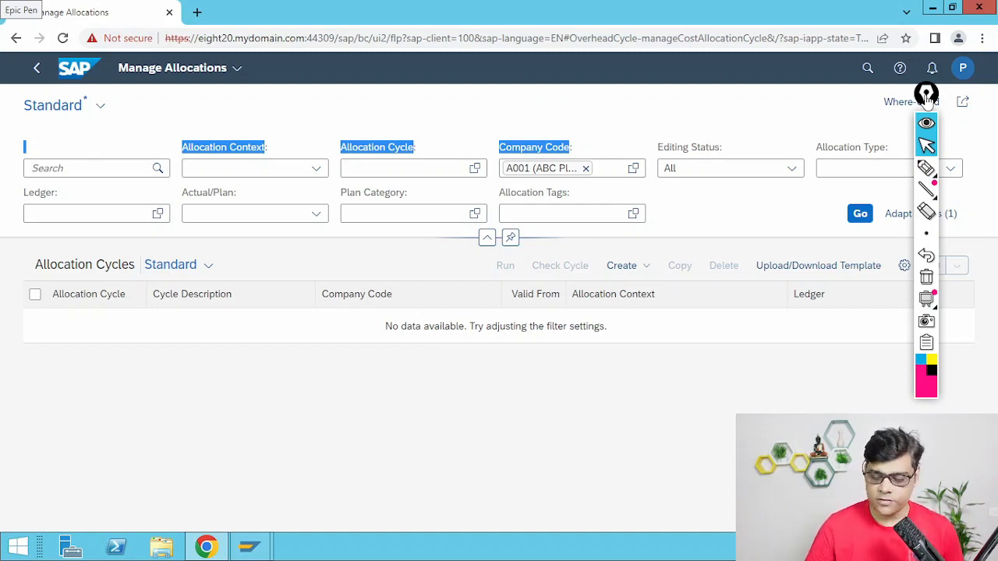
Step: Circle the Manage Allocations page title with the pen and clear the drawing
click(924, 169)
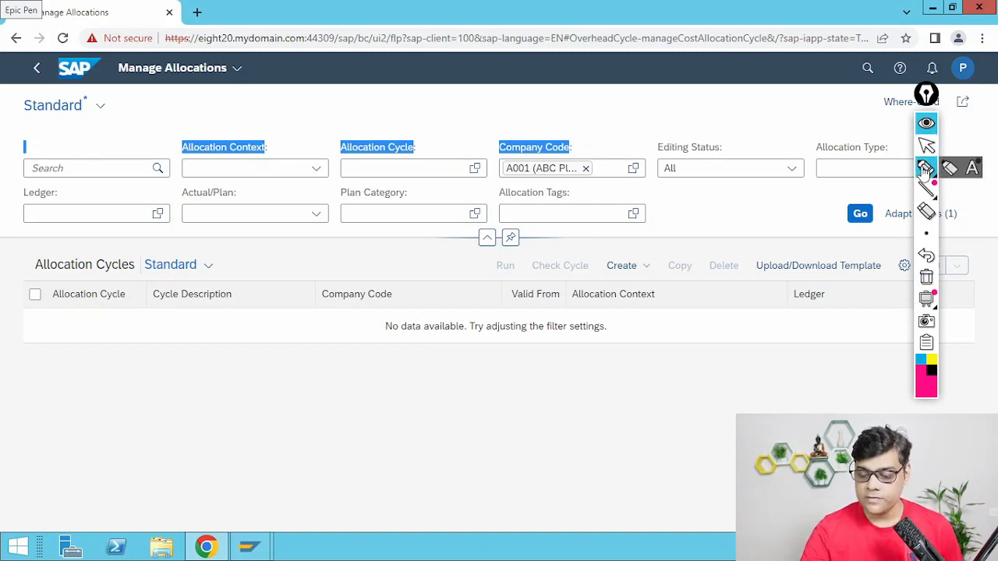
mouse_move(228, 78)
mouse_down()
mouse_move(81, 86)
mouse_move(203, 121)
mouse_up()
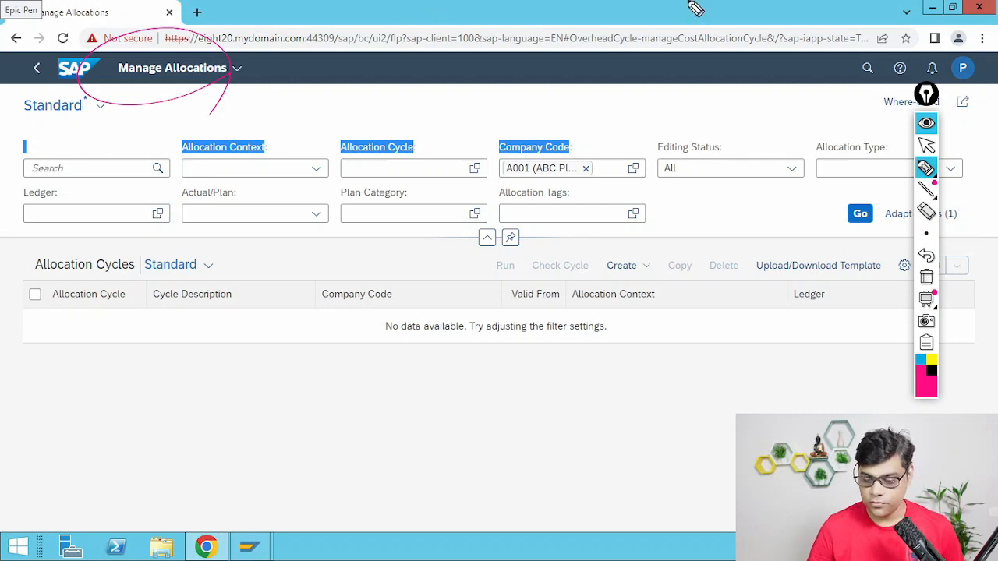
click(928, 274)
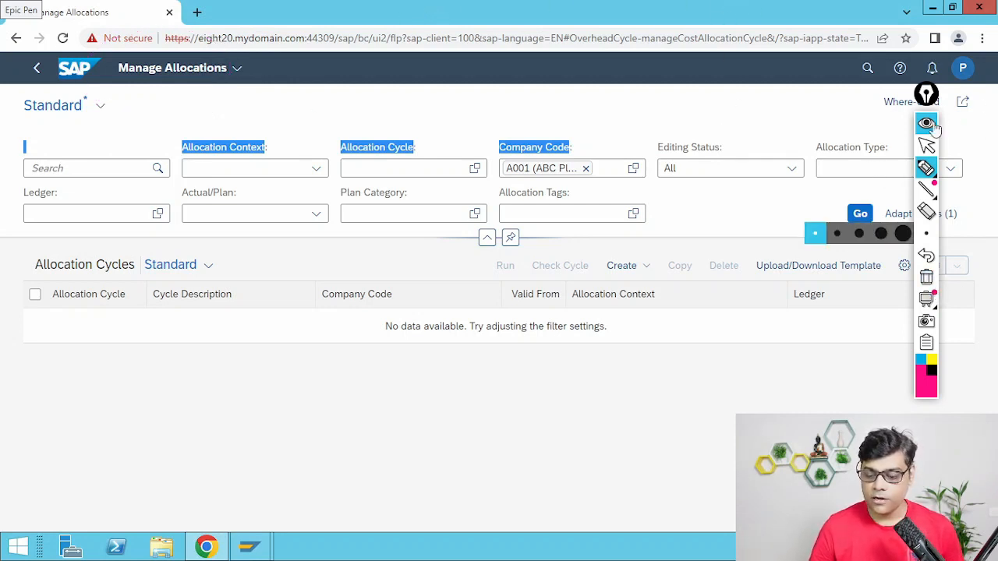
click(924, 148)
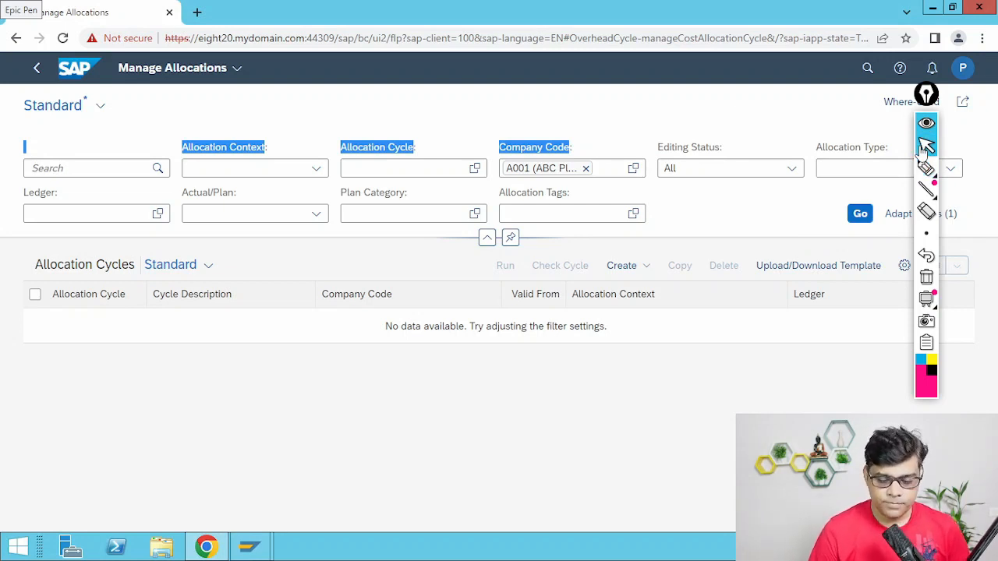
Step: List the allocation cycles filtered by company code A001
click(568, 124)
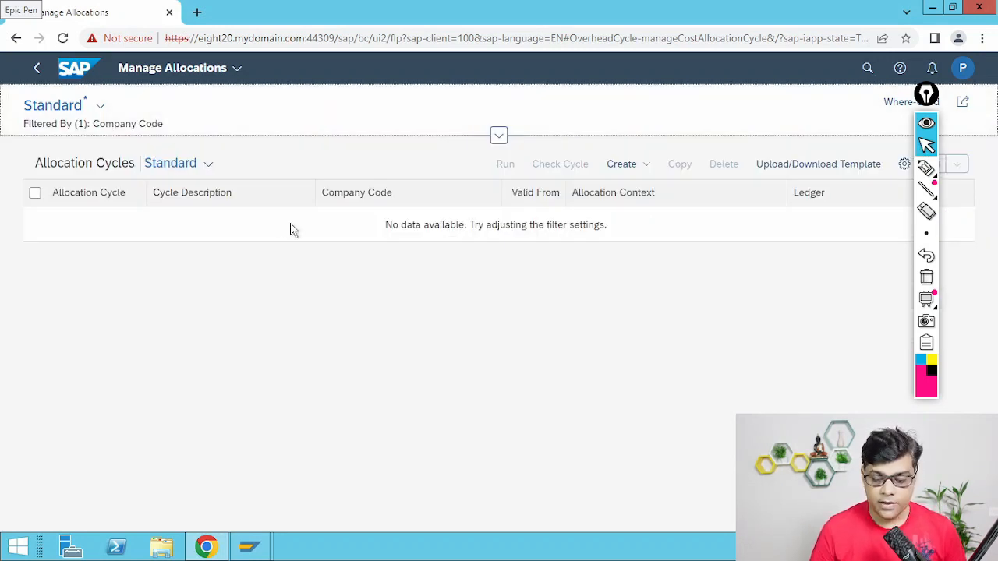
click(926, 126)
click(296, 133)
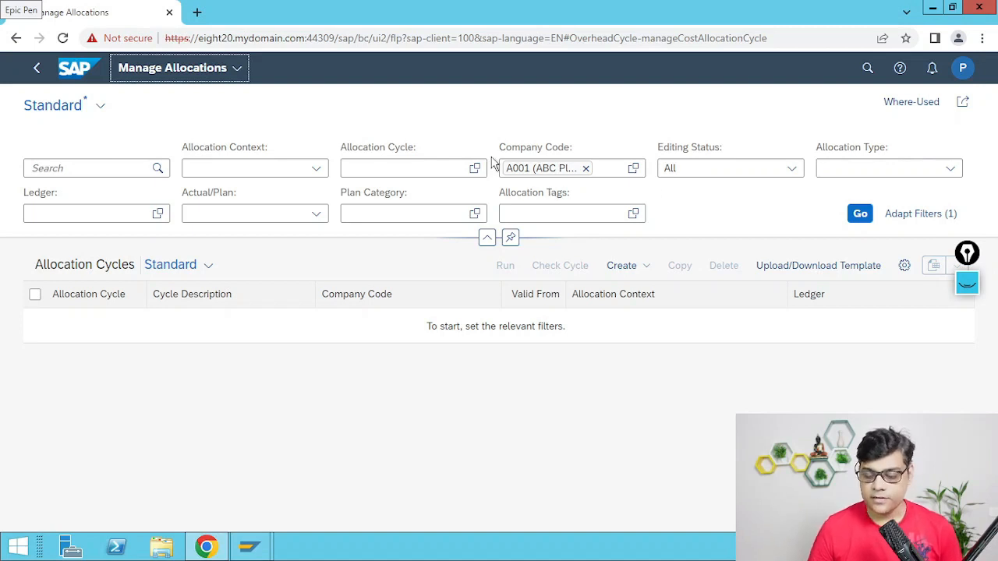
click(860, 214)
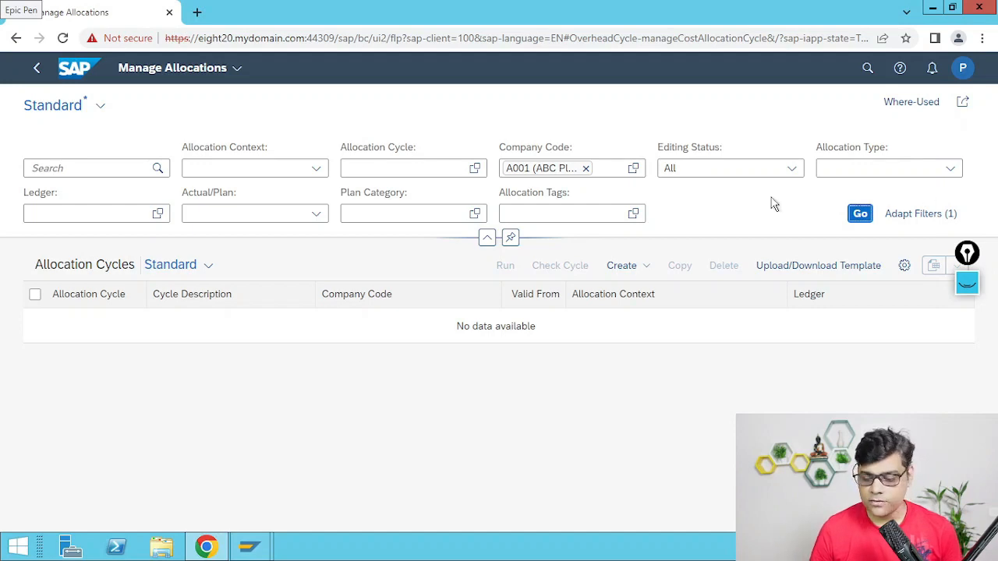
Step: Start a new allocation cycle named 15000 with the allocation context Cost Centers
click(622, 266)
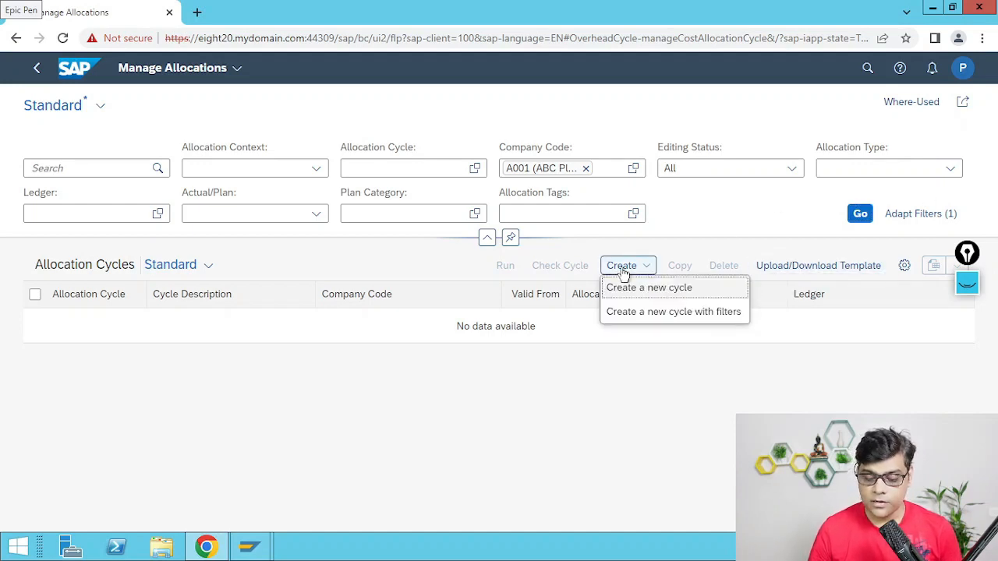
click(654, 292)
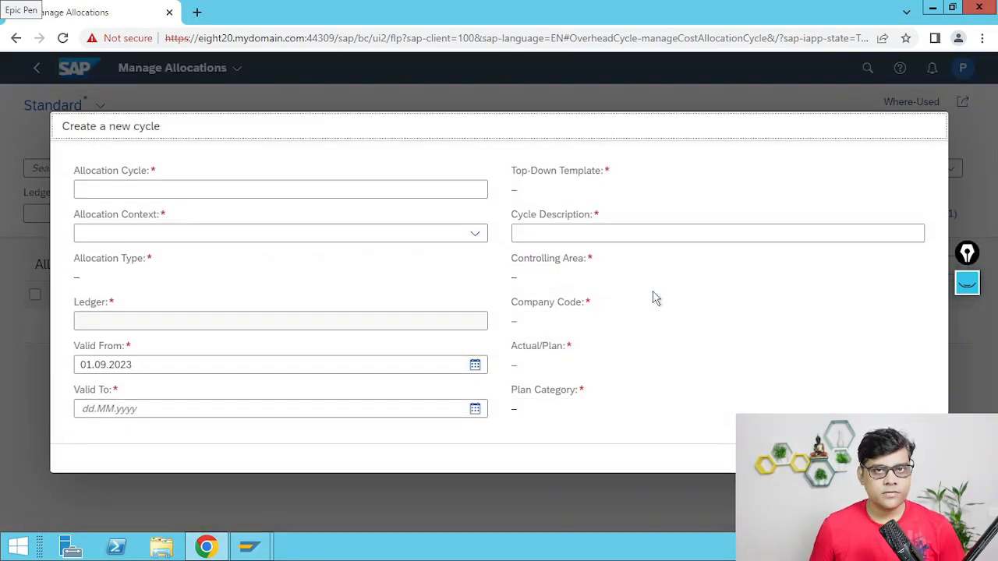
click(117, 189)
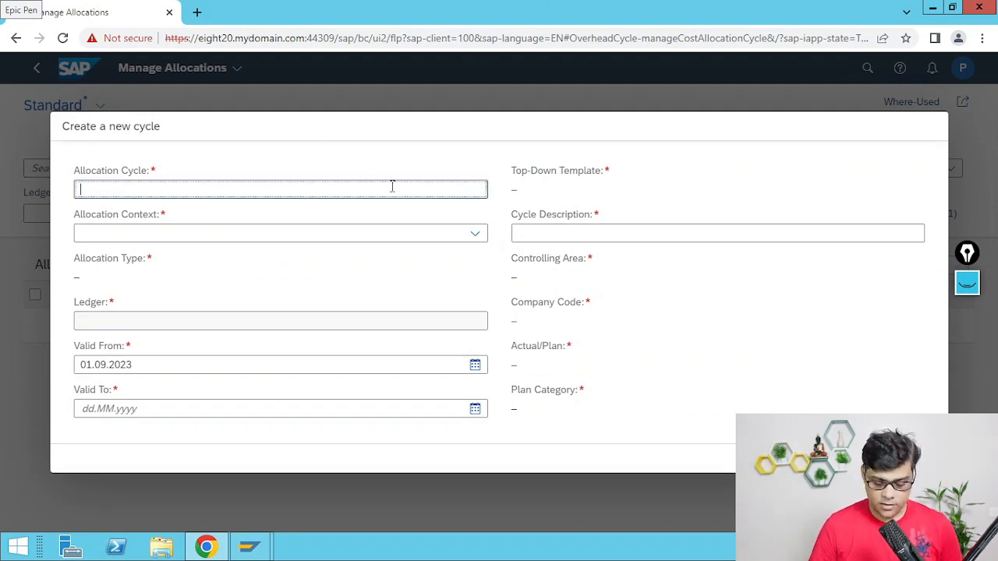
text(15000)
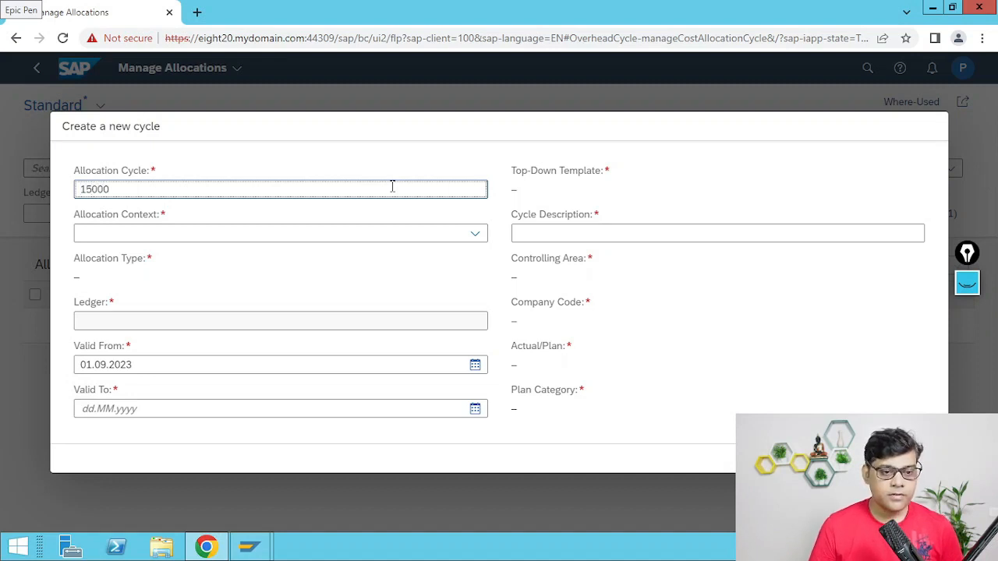
key(Tab)
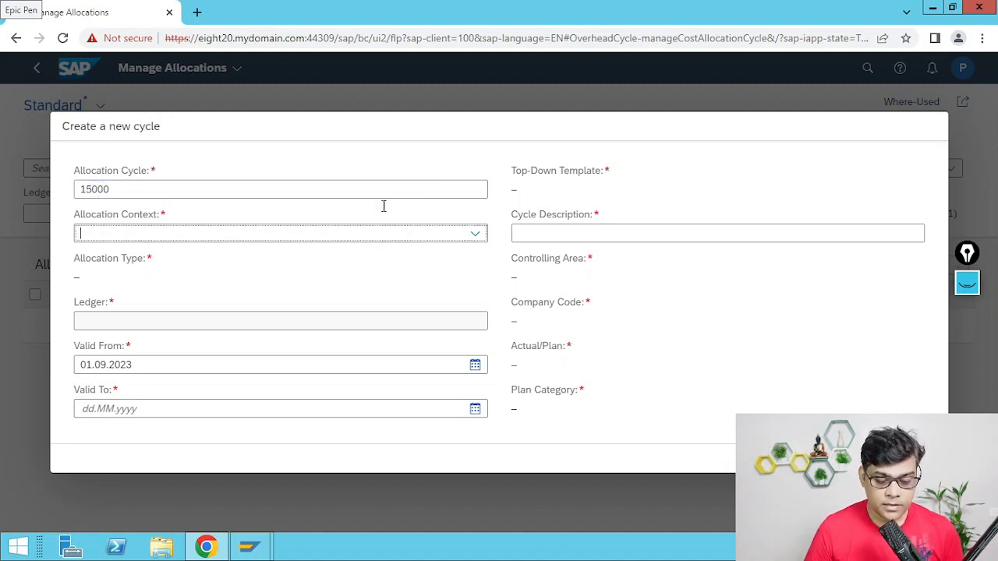
click(474, 235)
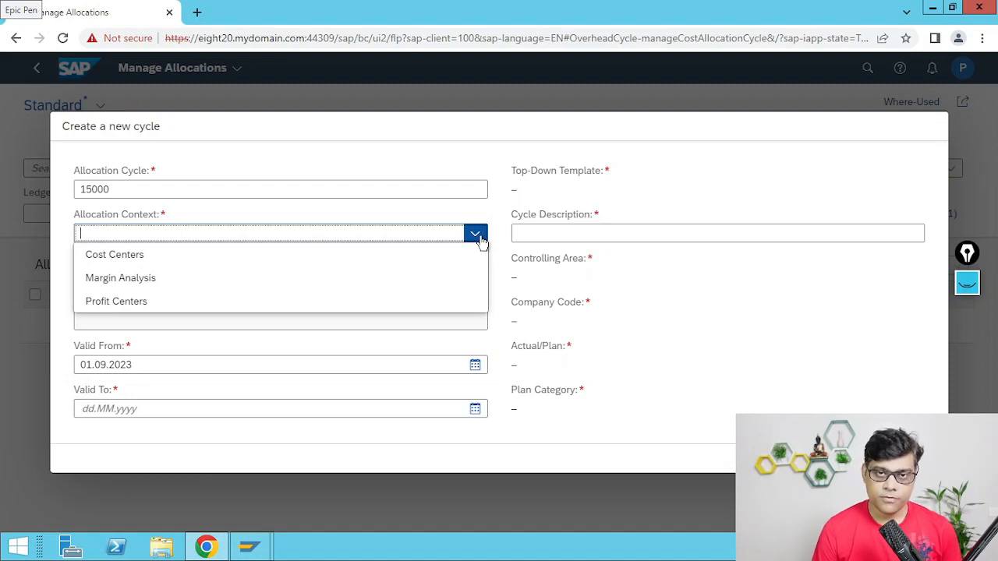
click(111, 255)
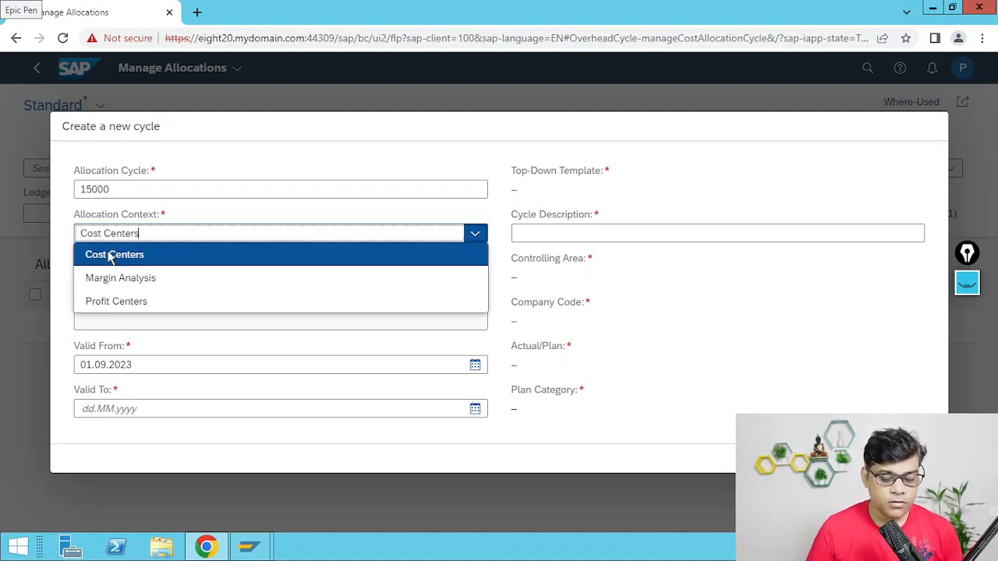
Step: Set the new cycle's allocation type to Distribution and its ledger to the leading ledger 0L
click(474, 278)
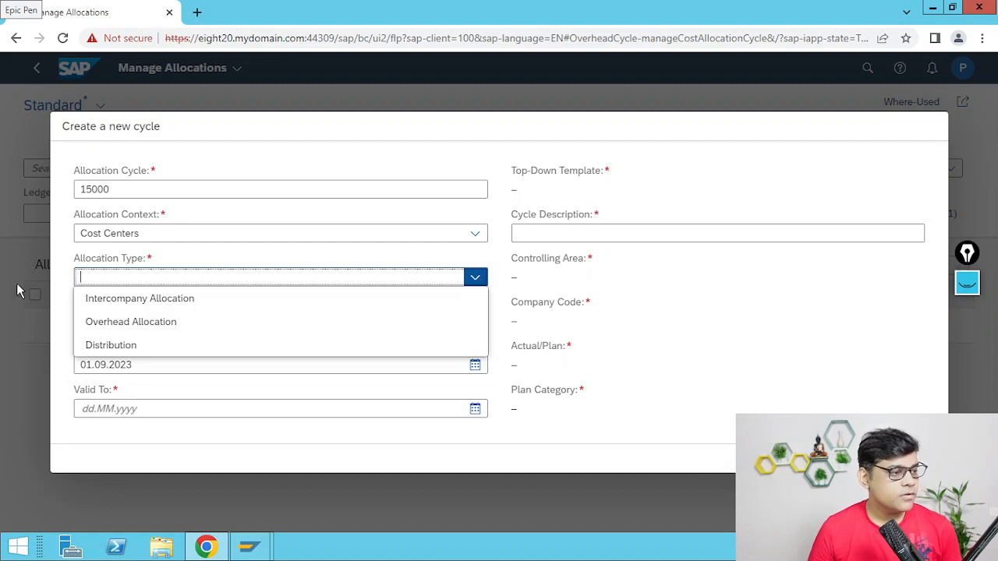
click(108, 345)
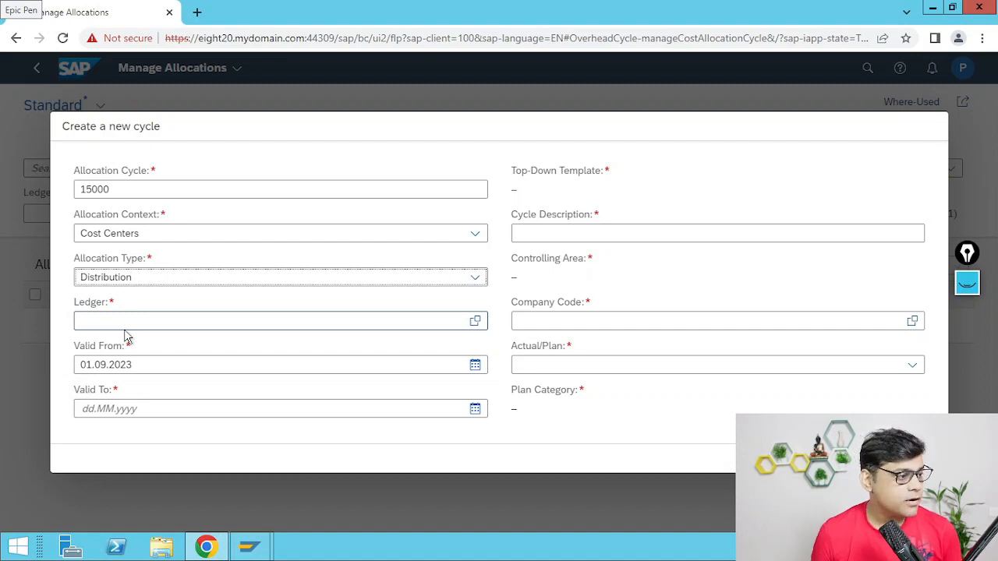
click(467, 322)
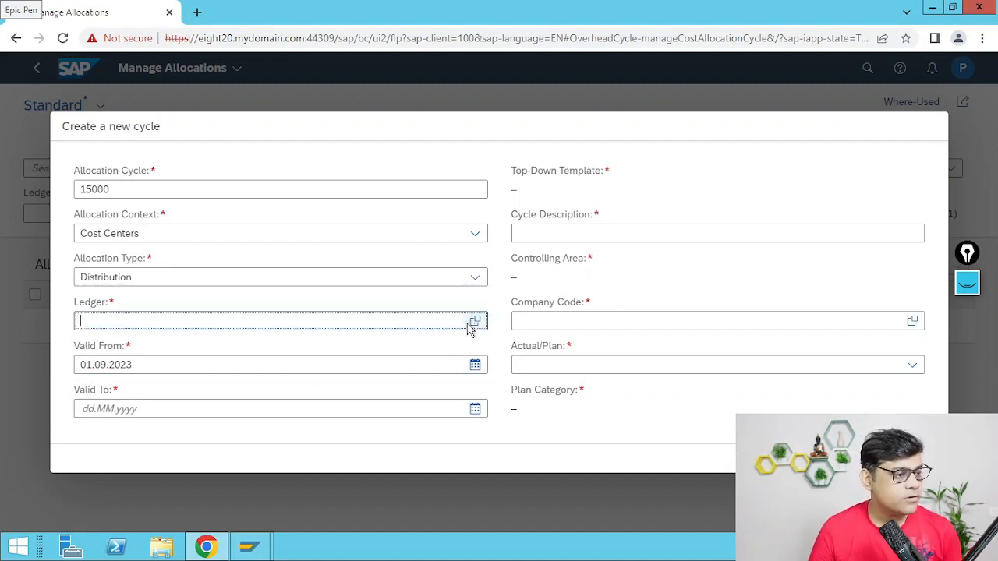
click(474, 322)
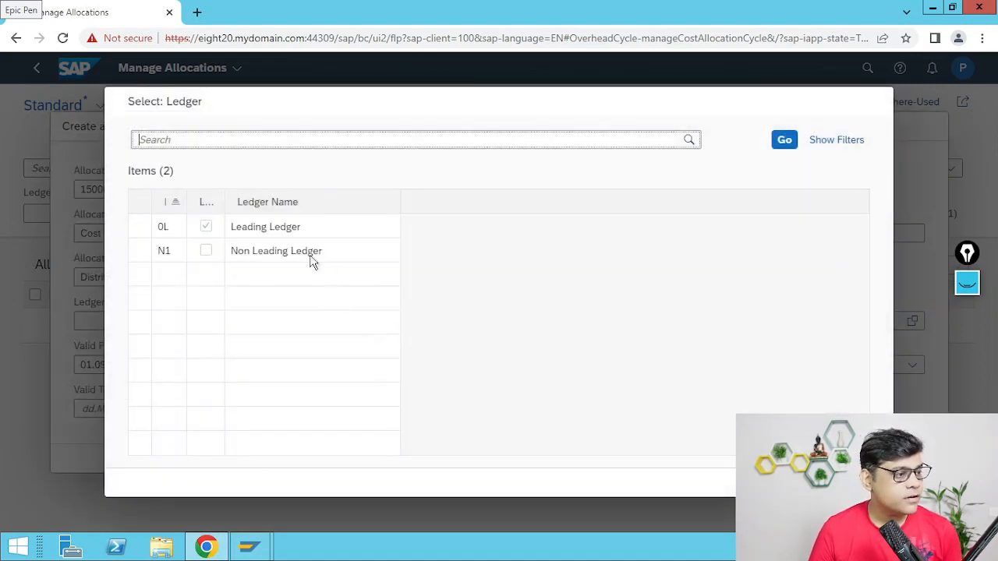
click(162, 227)
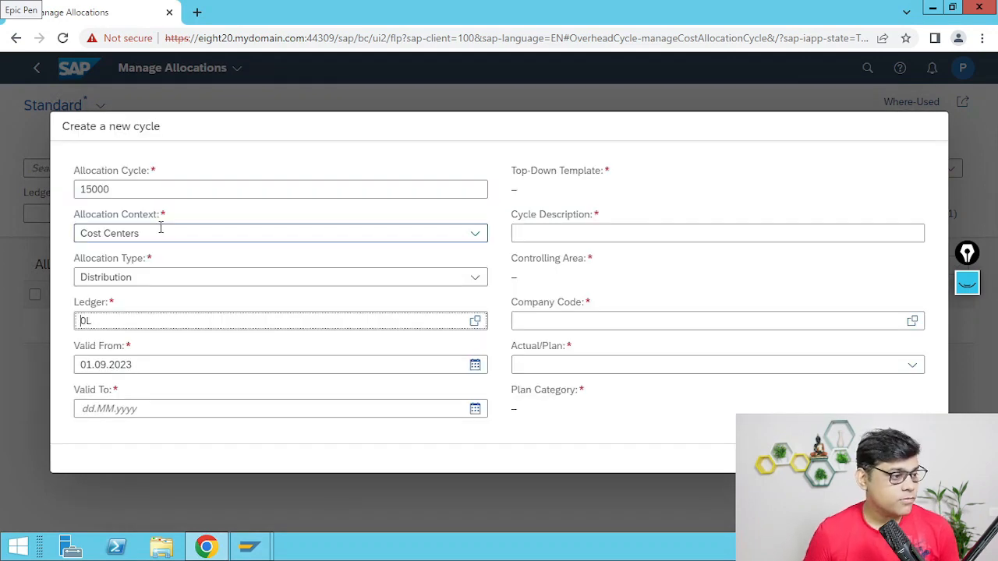
Step: Set the cycle's validity period from 01.04.2023 to 31.12.9999
double_click(179, 365)
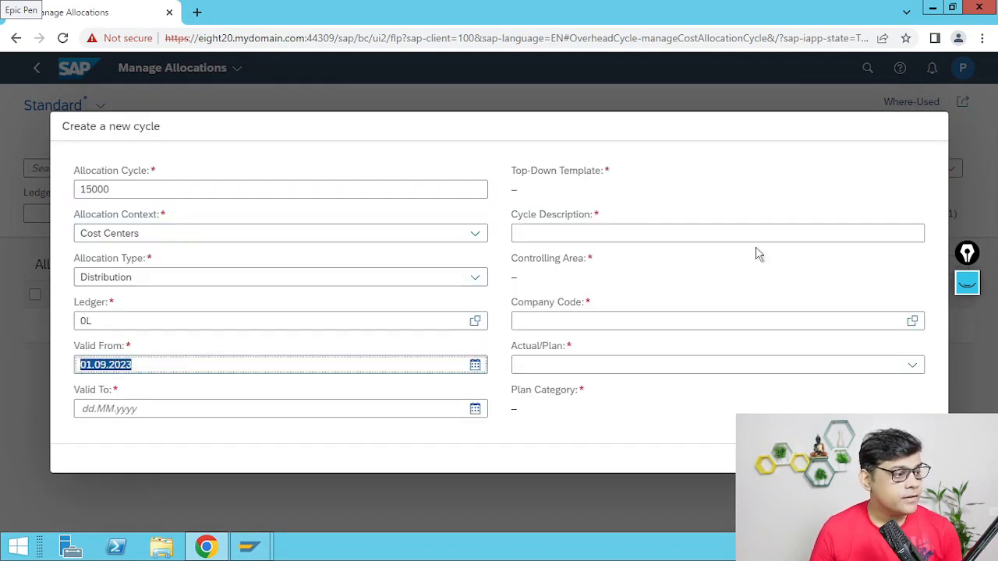
key(BackSpace)
text(01)
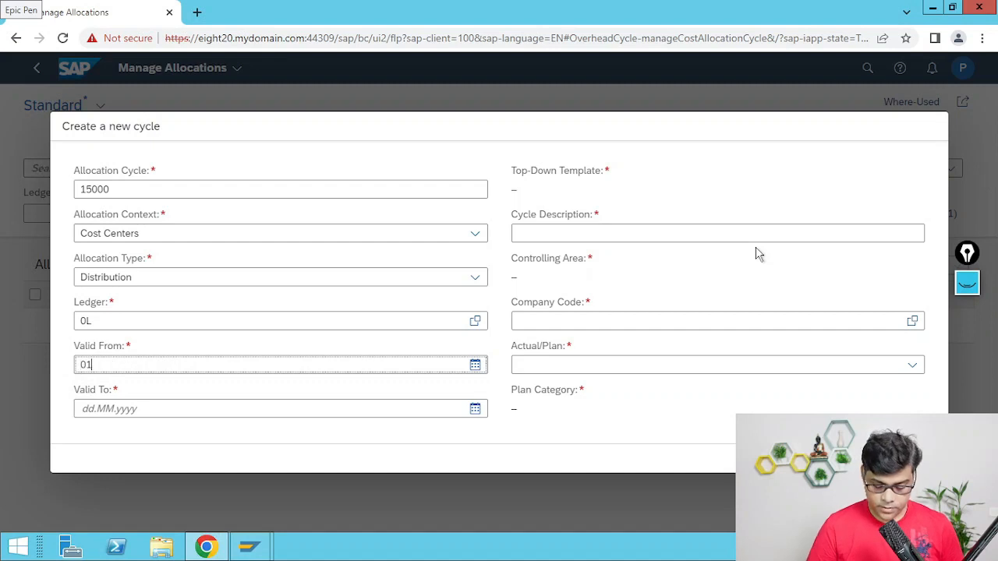
text(042023)
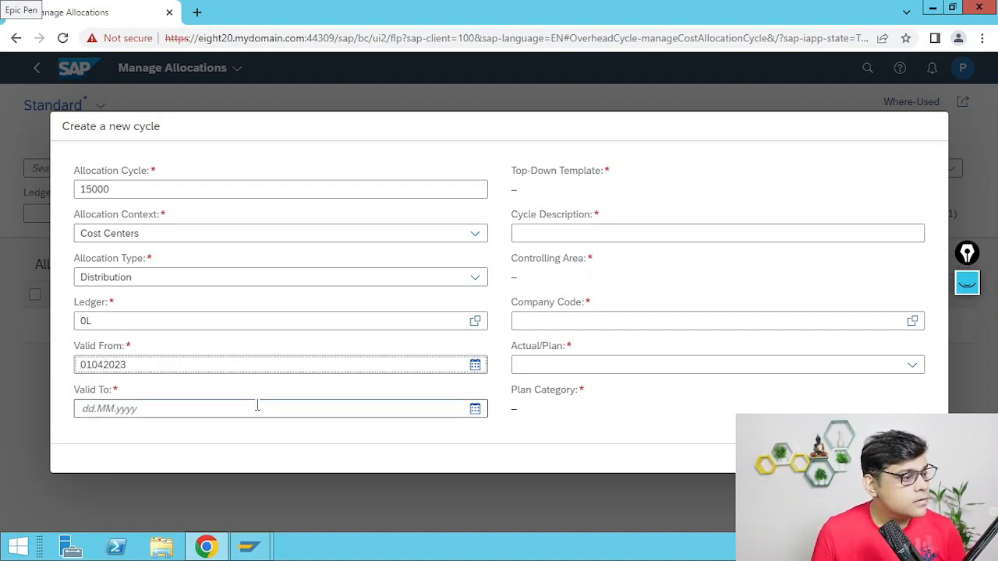
click(191, 409)
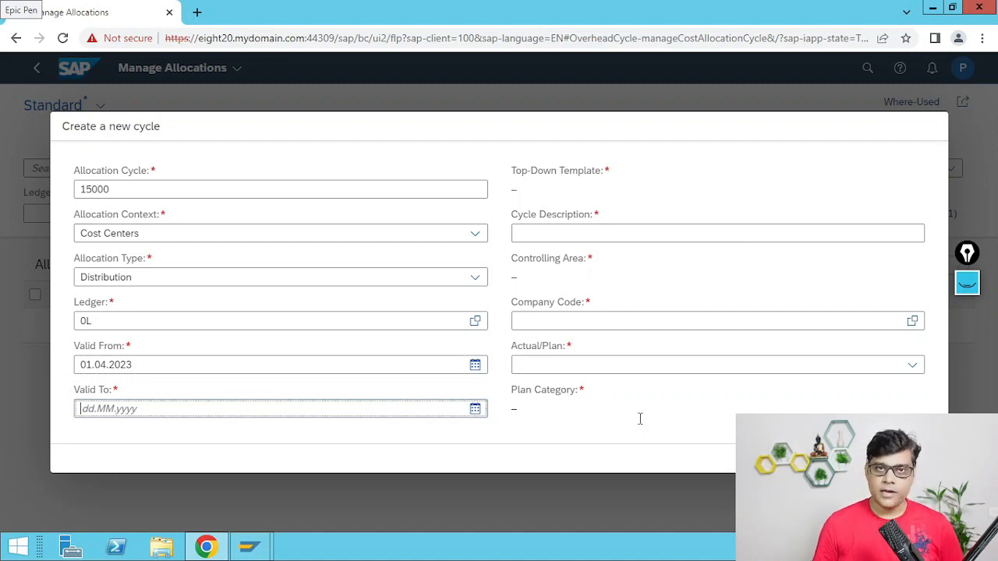
text(3112999)
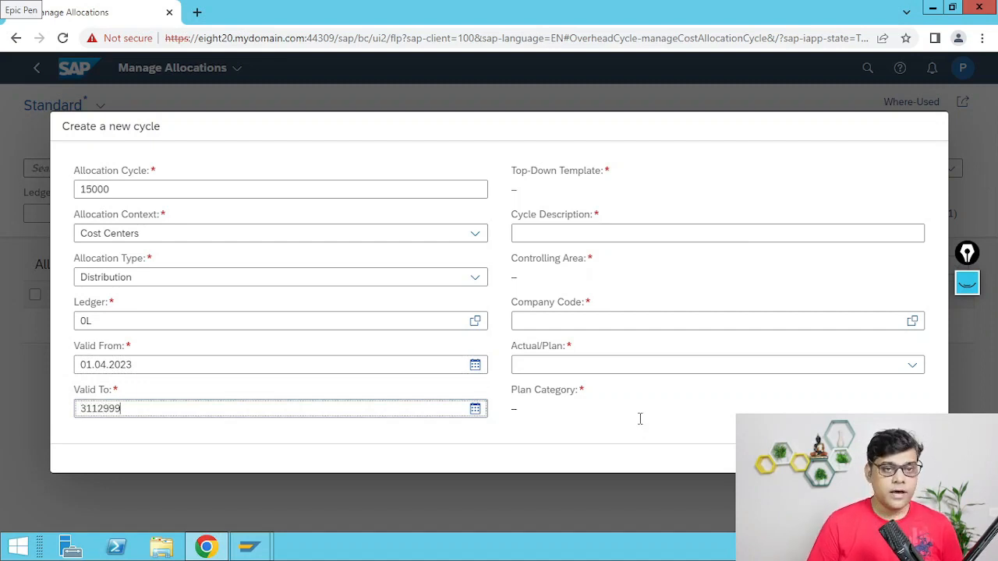
text(9)
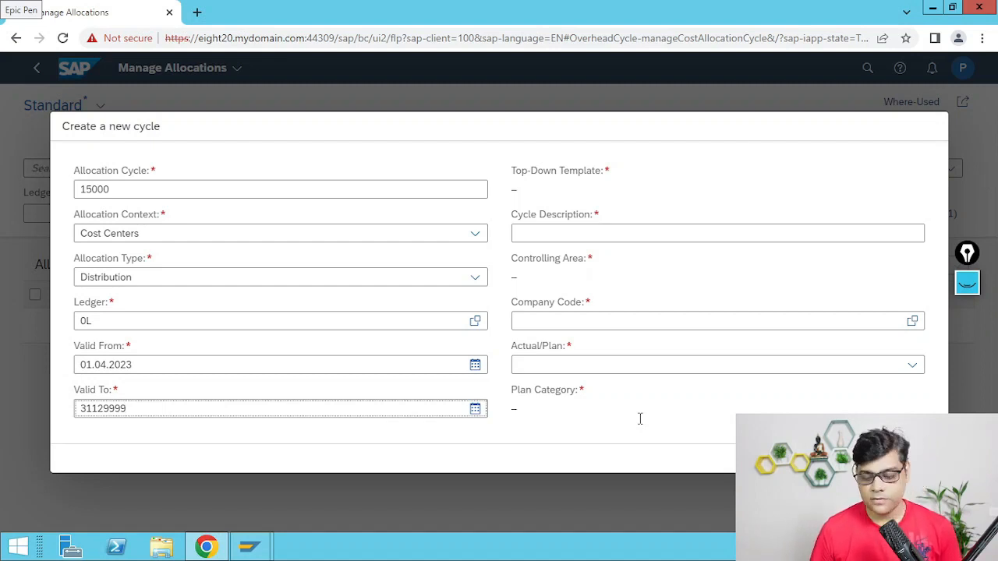
Step: Enter "CFO Office cost allocation" as the cycle description
click(548, 236)
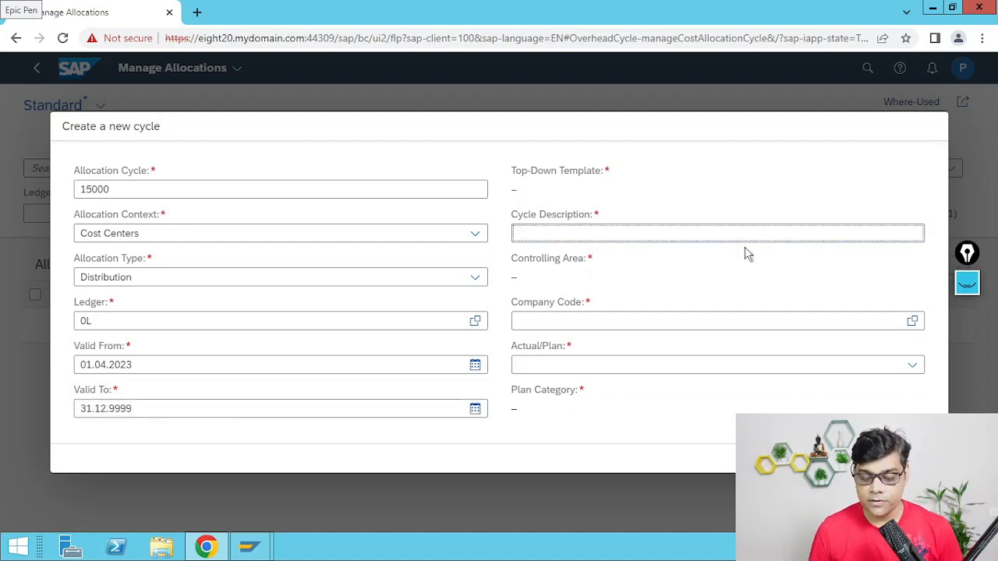
text(CFO )
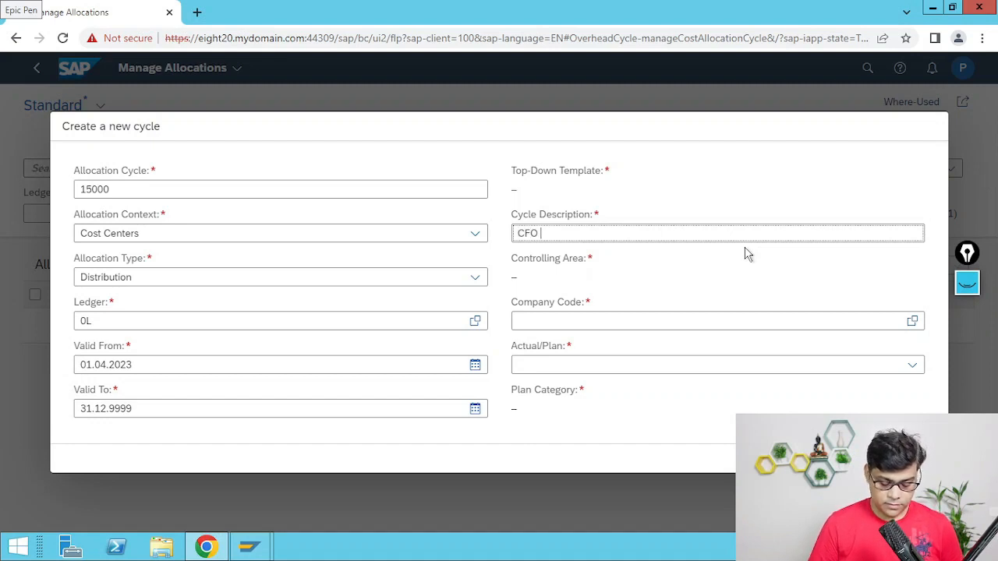
text(Offi)
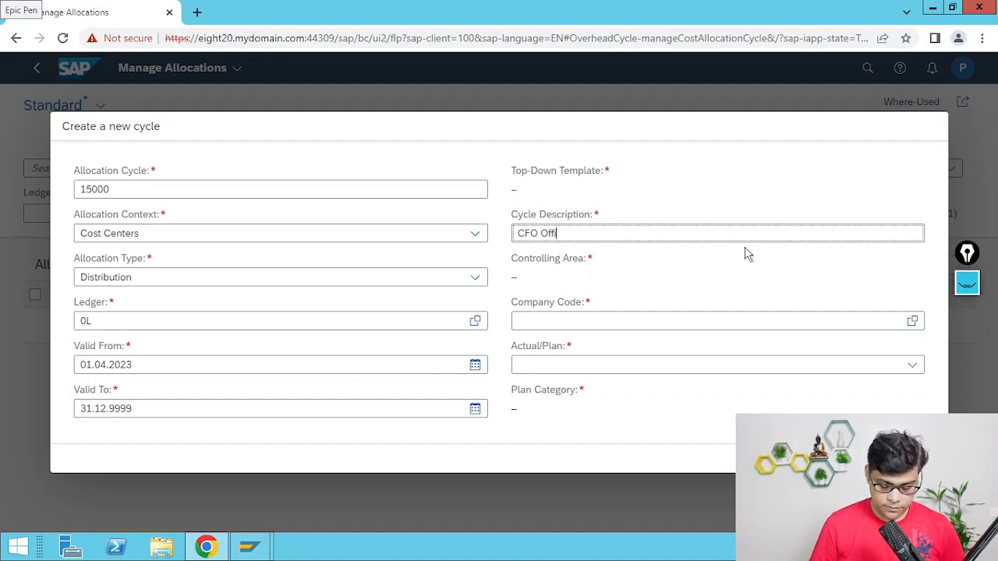
text(ce cost)
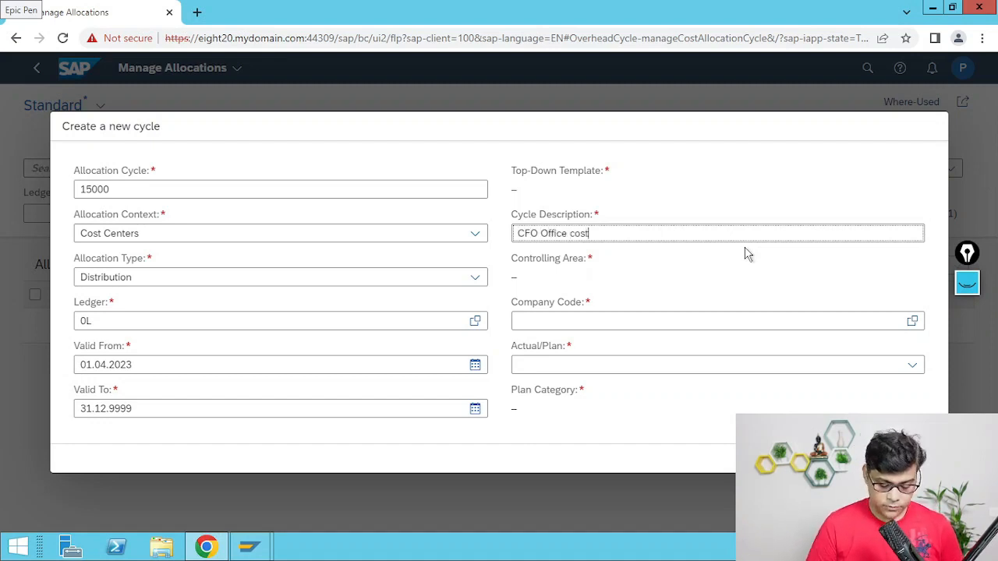
text( allocation)
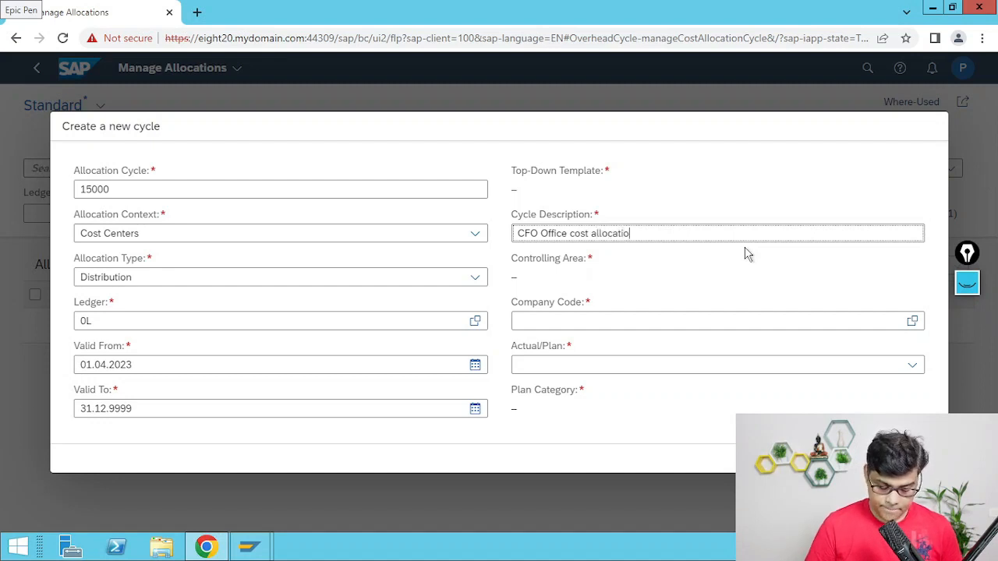
Step: Assign company code A001, set Actual/Plan to Actual and create the cycle
click(615, 320)
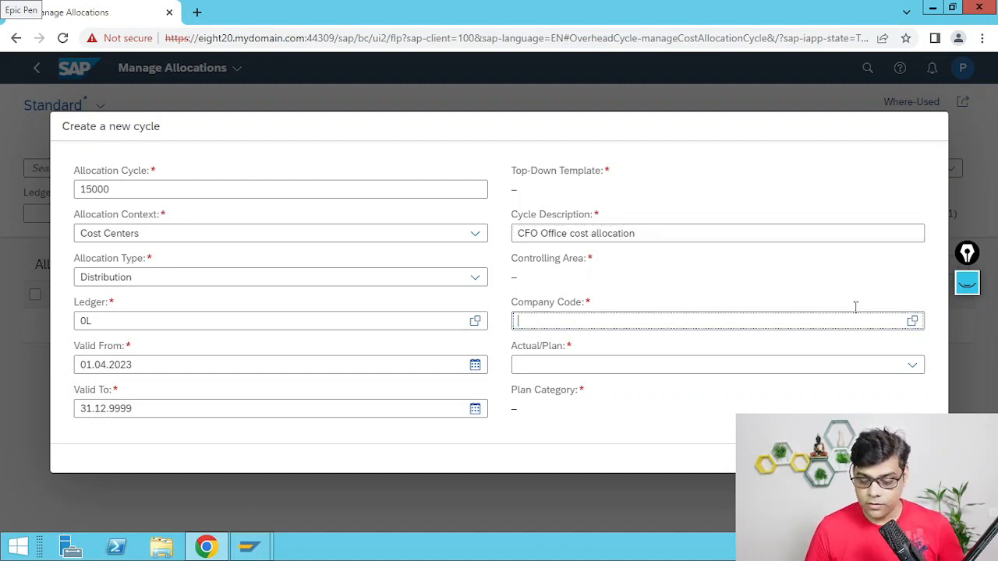
text(a001)
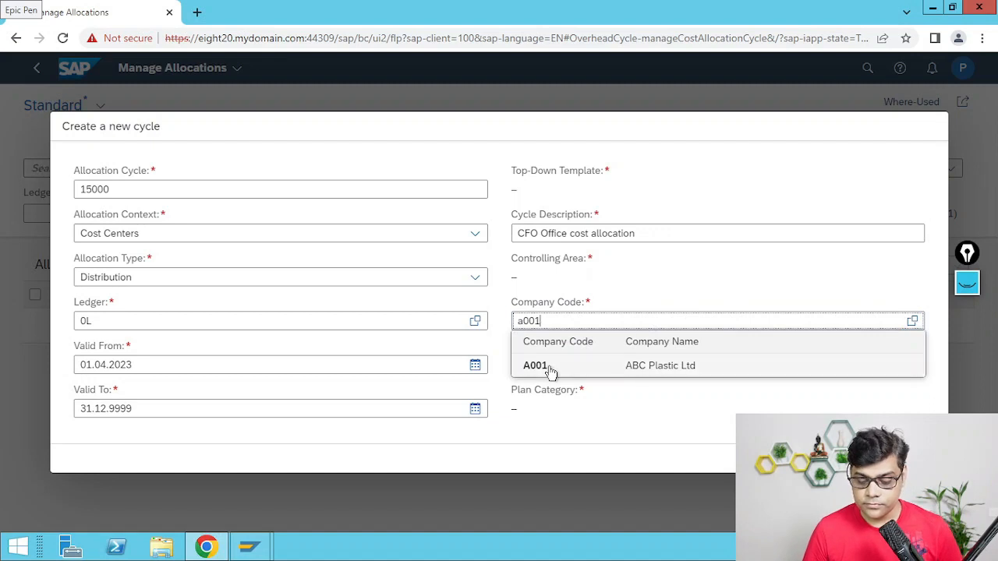
click(549, 369)
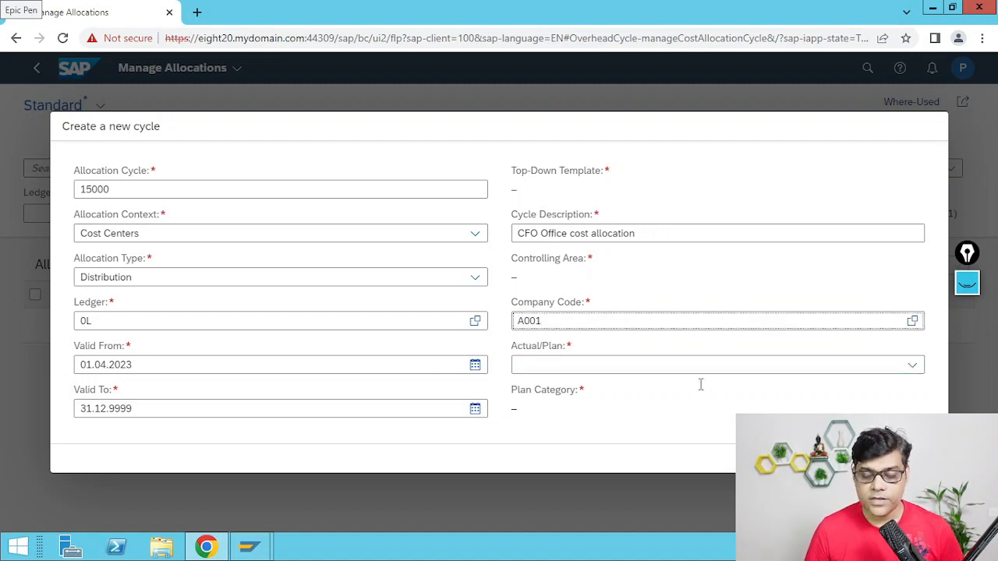
click(911, 367)
click(536, 387)
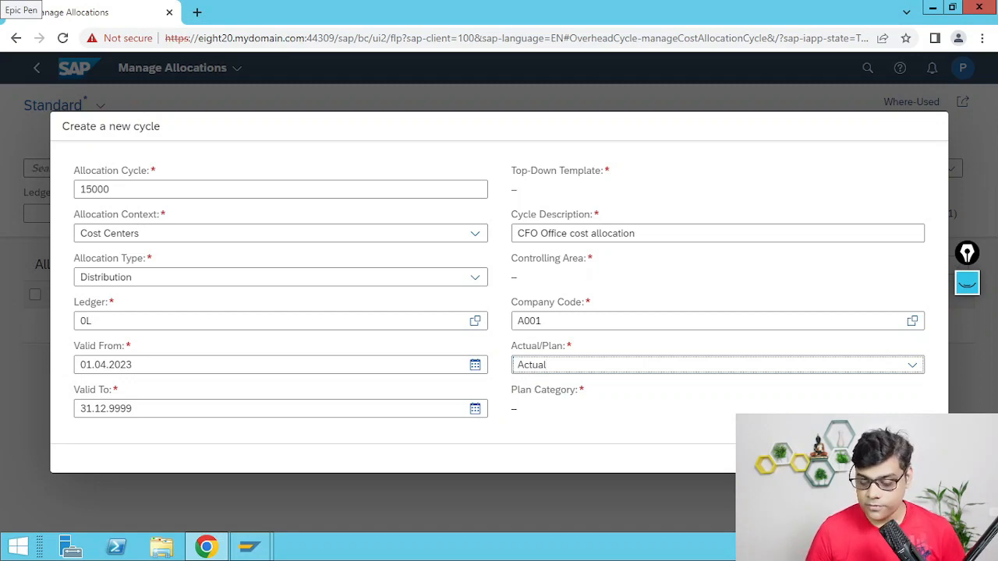
key(Tab)
key(Return)
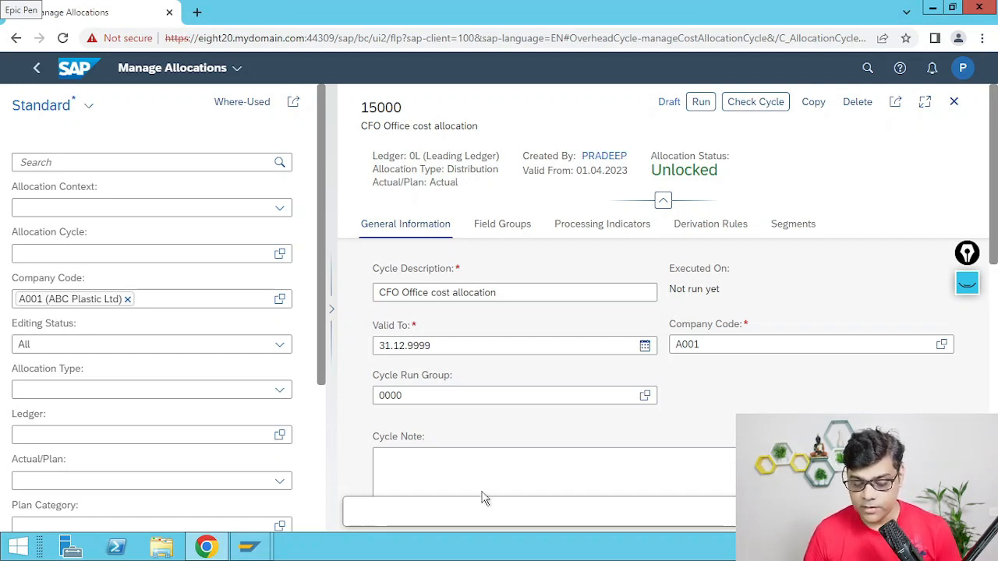
Step: Add the cycle note "CFO Office Cost allocation" to the general information of cycle 15000
click(454, 469)
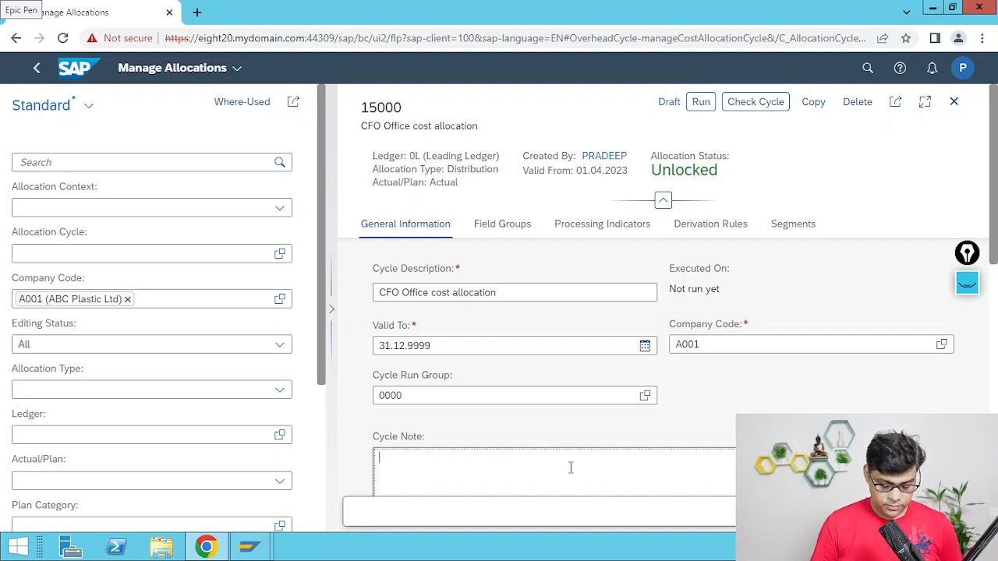
text(CFO Of)
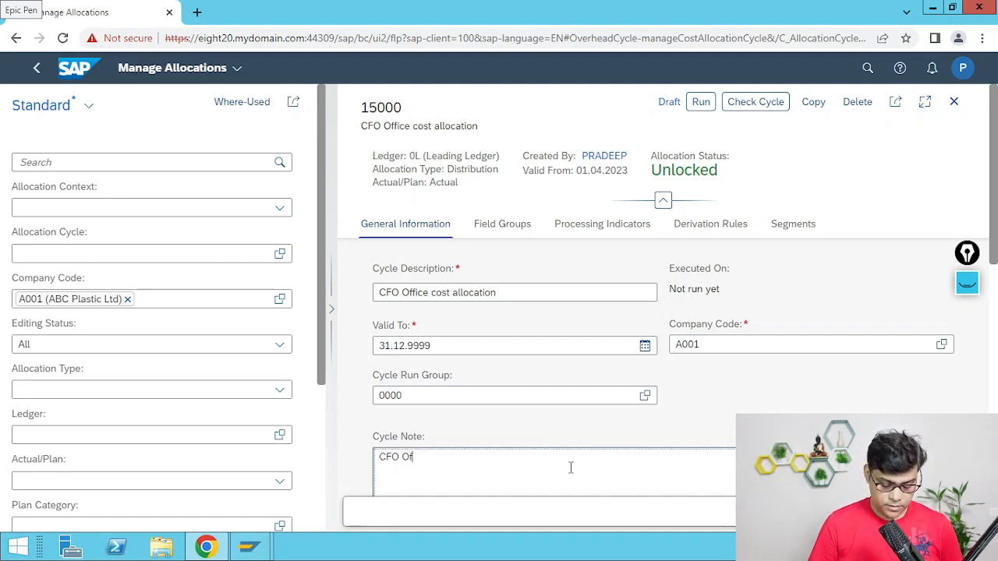
text(fice Co)
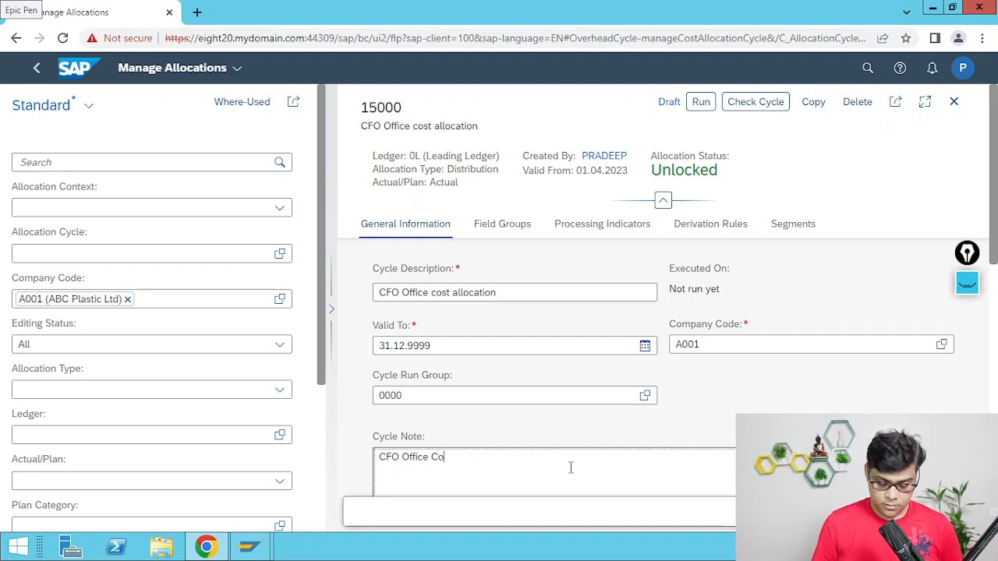
text(st allocation)
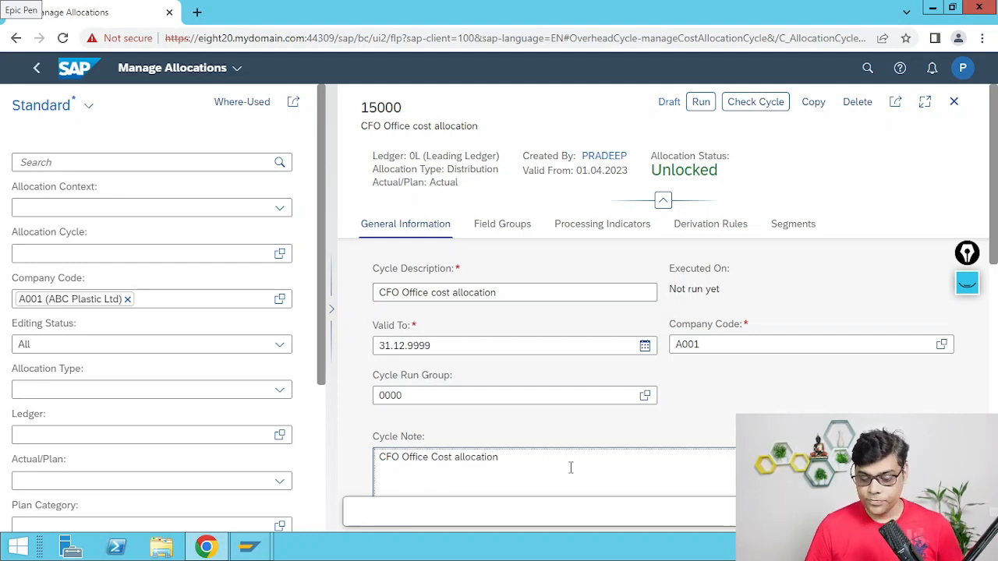
Step: Enable the Actual Transaction Currency field group and the Iterative processing indicator for the cycle
click(500, 233)
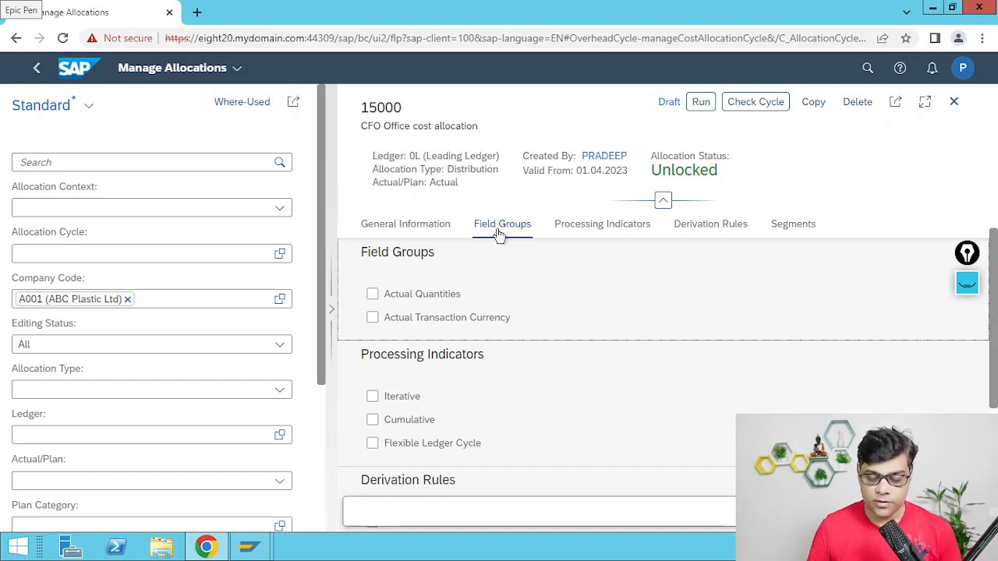
click(427, 327)
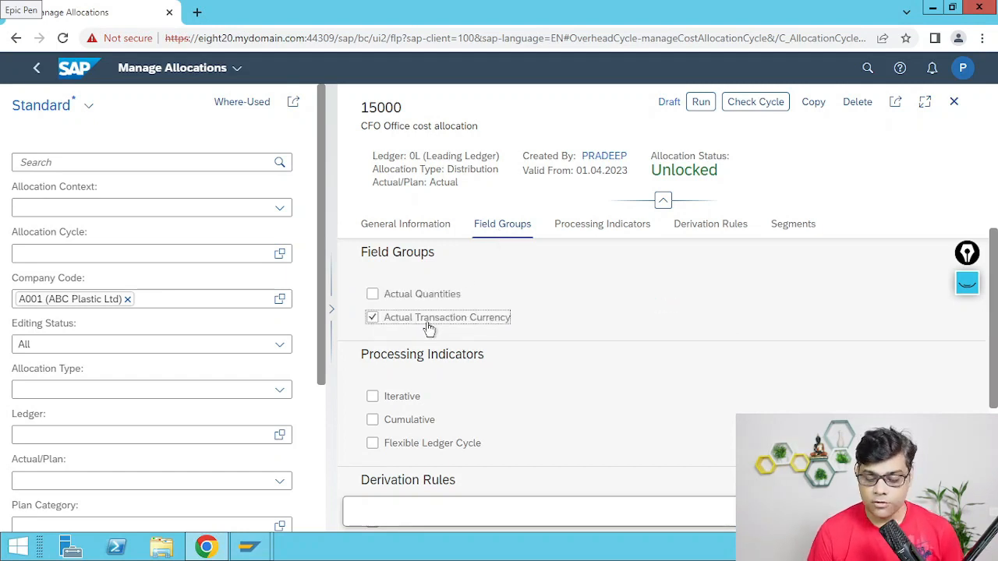
click(403, 405)
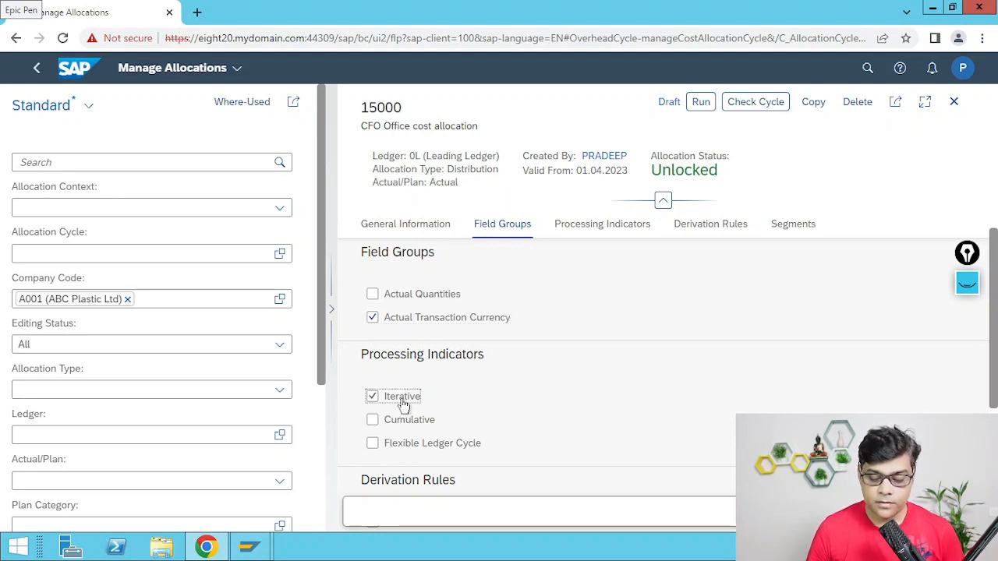
Step: Review the cycle's processing indicators, derivation rules and segments, and check the sender and receiver cost centers in the Excel sheet
click(590, 226)
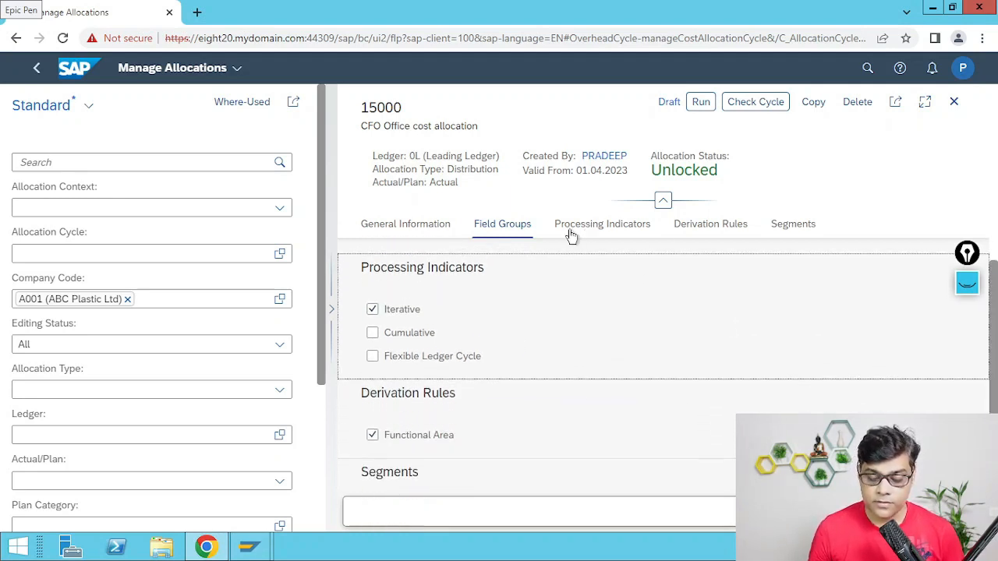
click(721, 232)
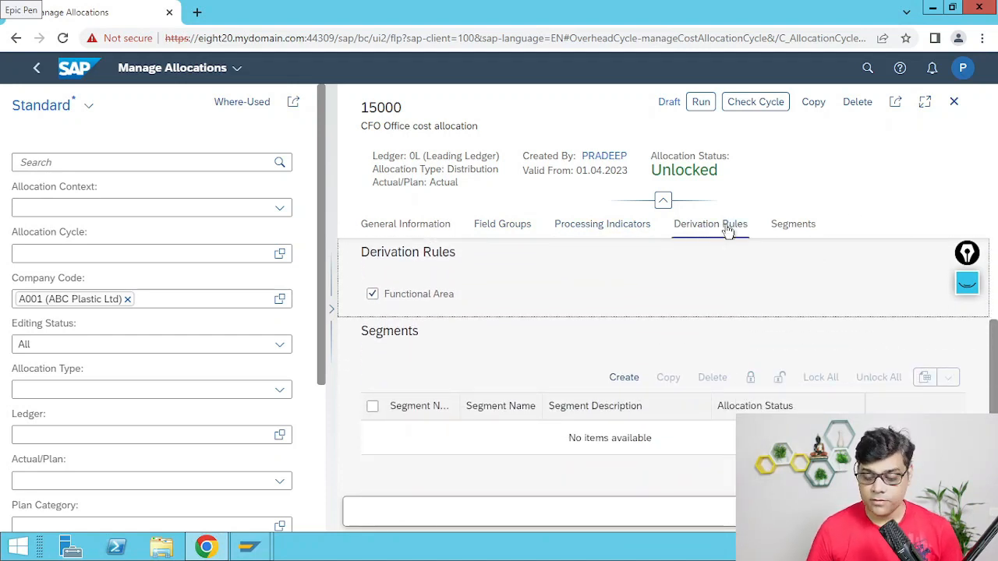
click(786, 229)
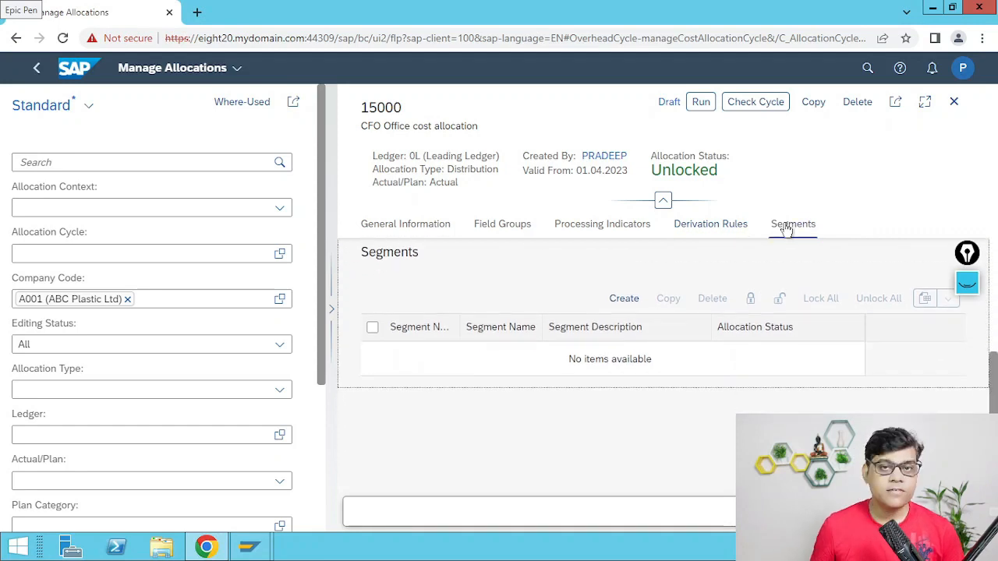
click(450, 538)
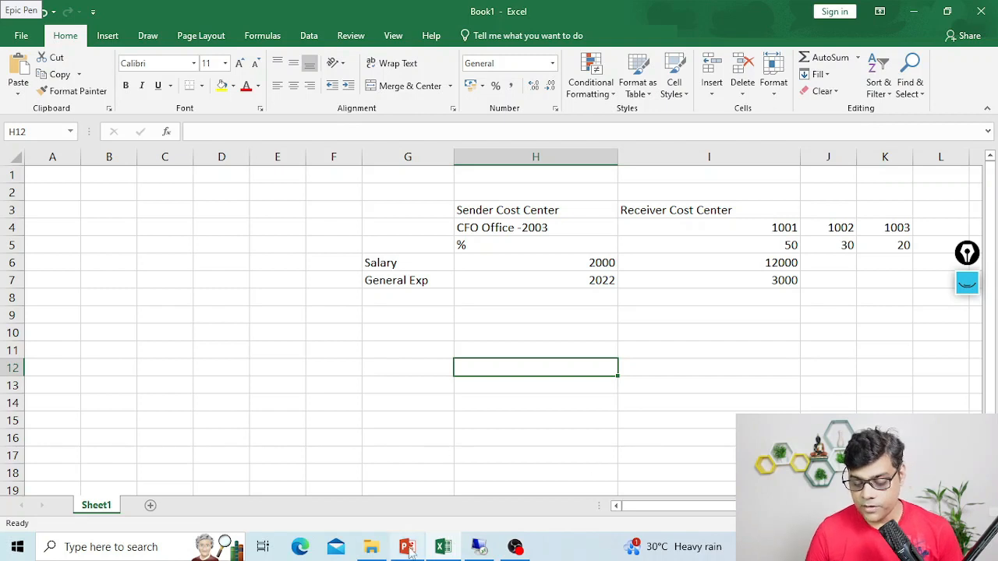
click(479, 547)
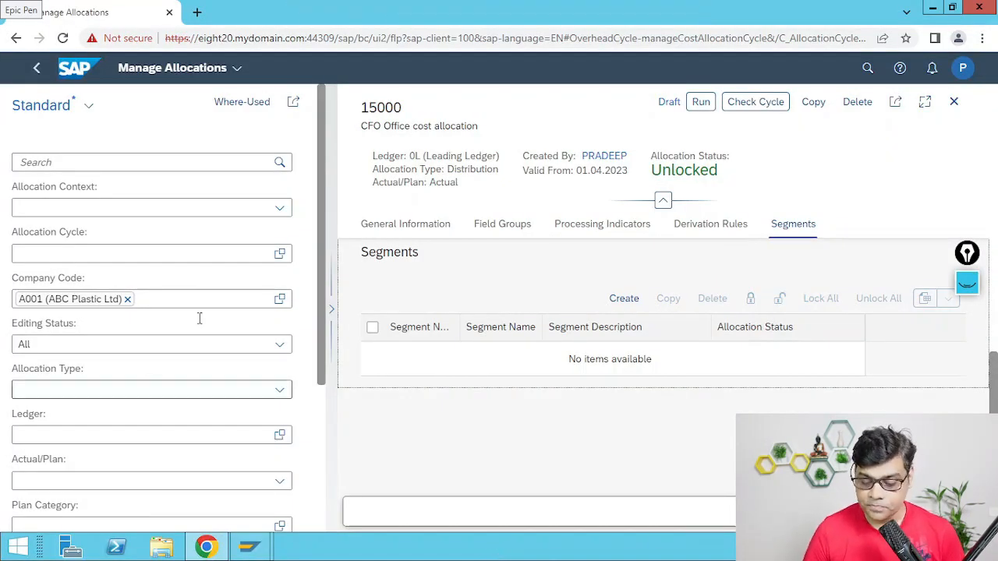
Step: Create segment Seg-1 with description "Sal & admn cost" in cycle 15000 and set its sender rule to Posted amounts
click(626, 299)
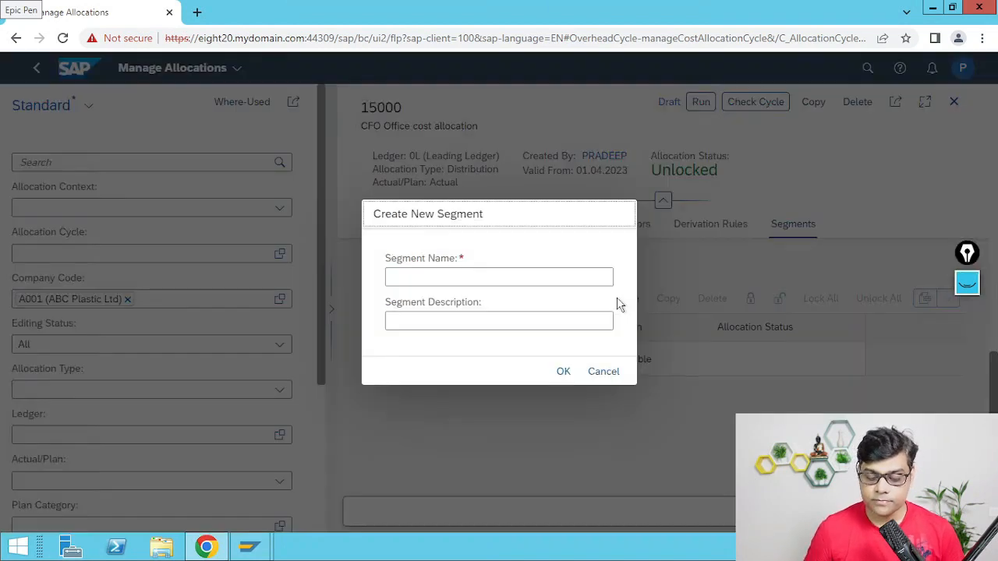
click(479, 279)
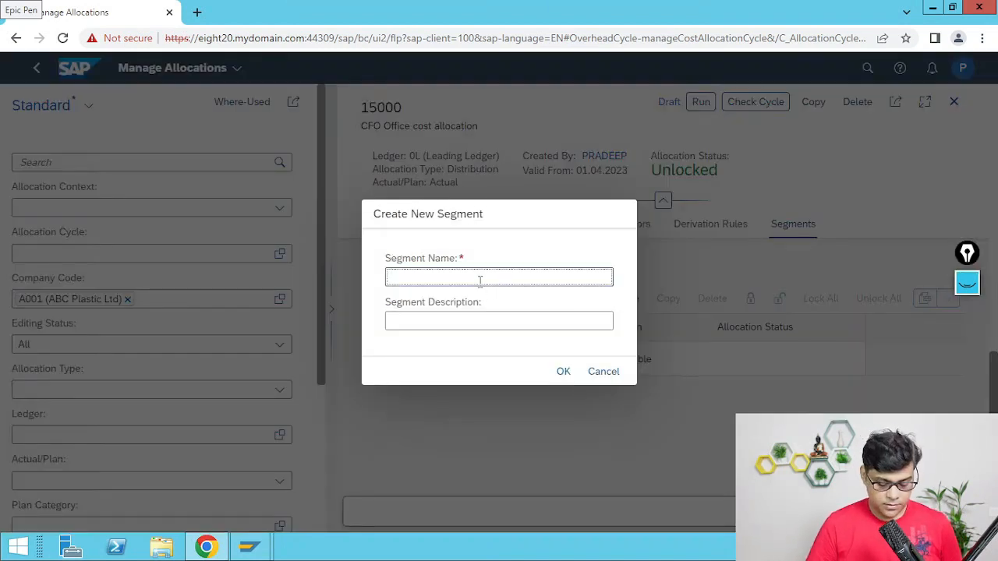
text(Seg-1)
click(419, 318)
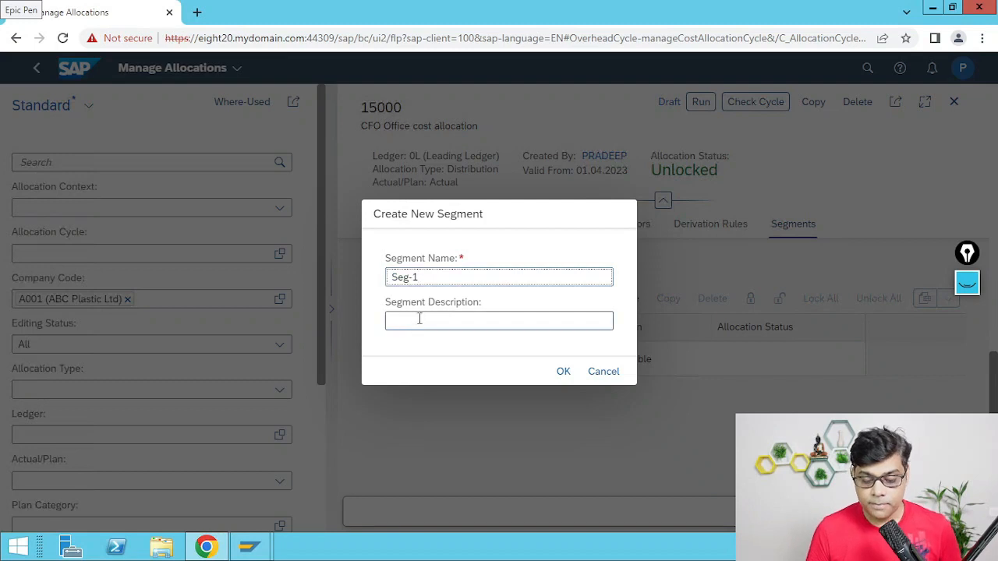
text(Sal &)
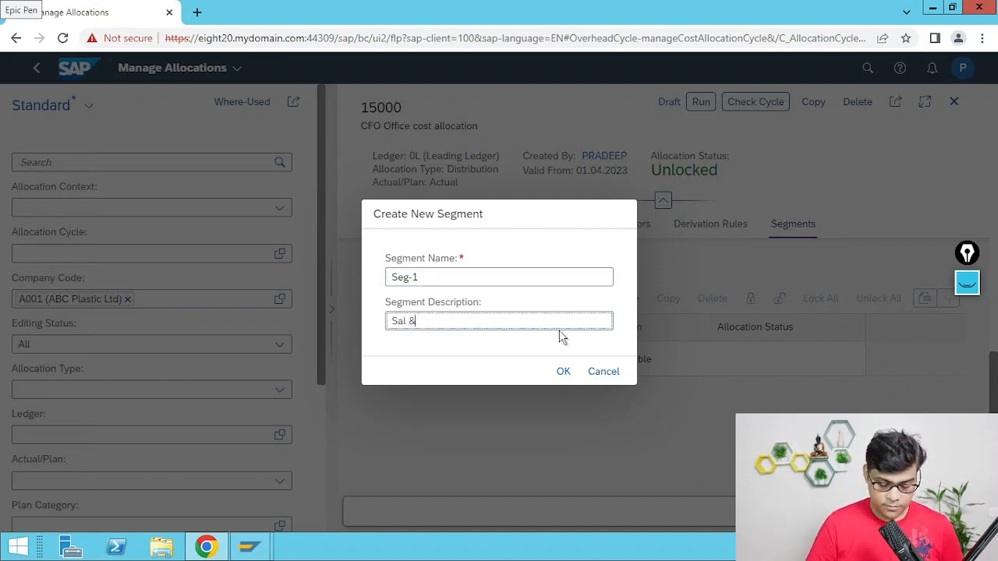
text( admn cost)
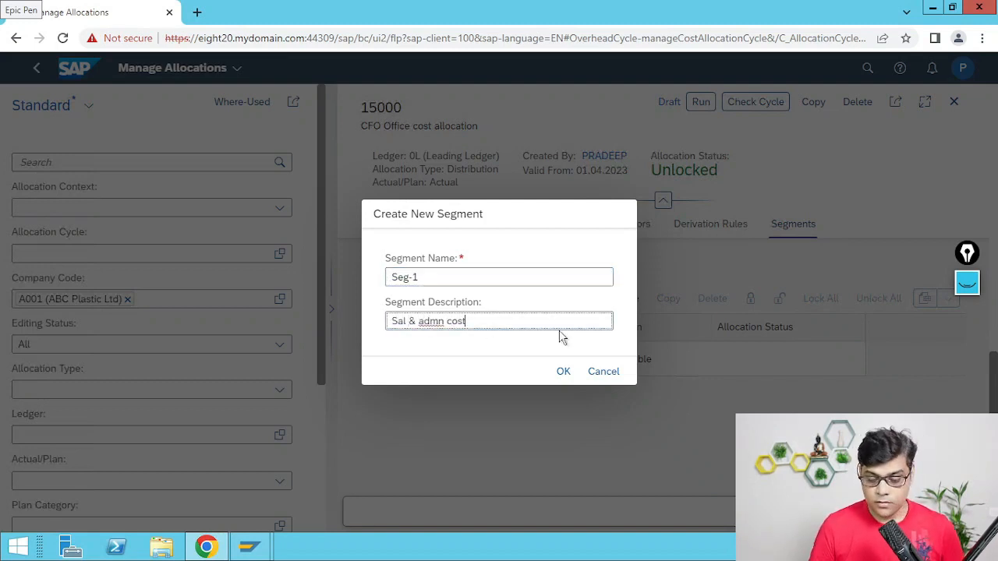
click(565, 373)
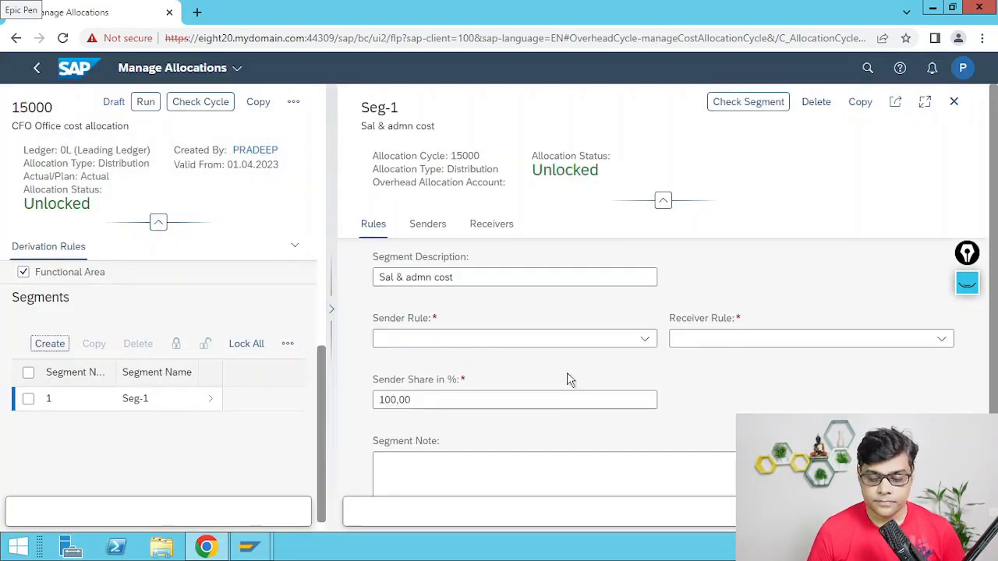
click(644, 341)
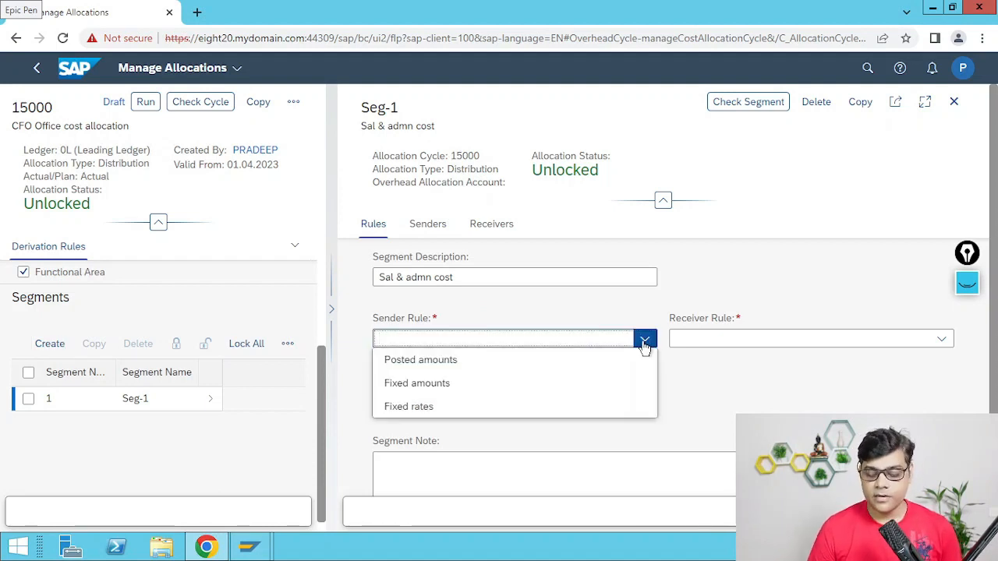
click(435, 363)
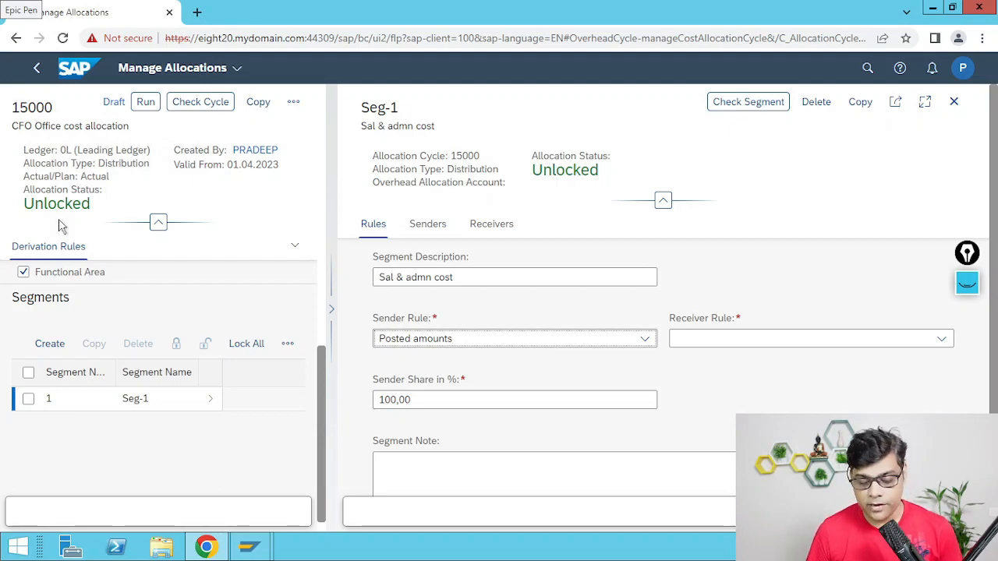
Step: Switch to SAP GUI, examine the document and line item behind the CFO Office salary posting, and return to Manage Allocations in Chrome
mouse_move(249, 545)
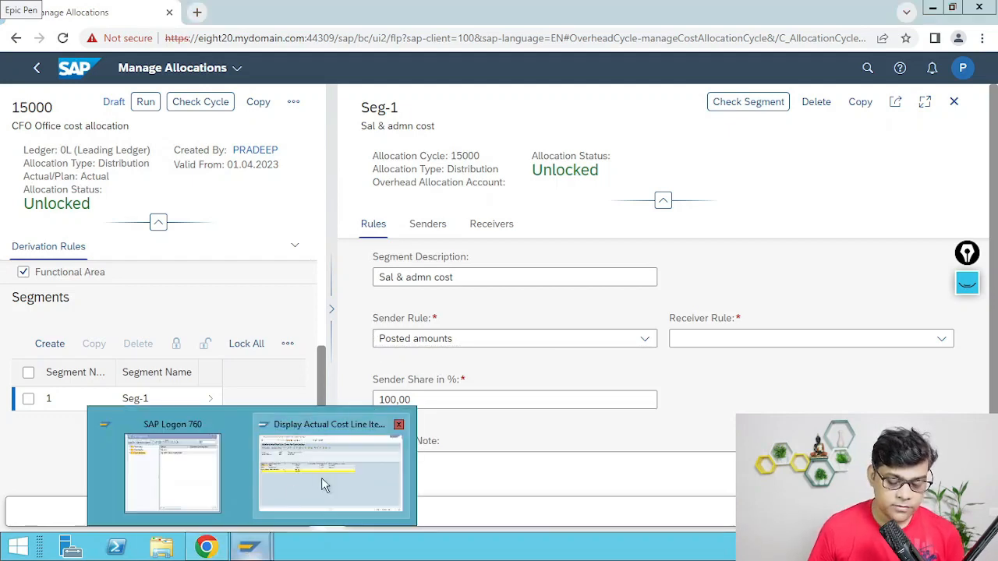
click(322, 481)
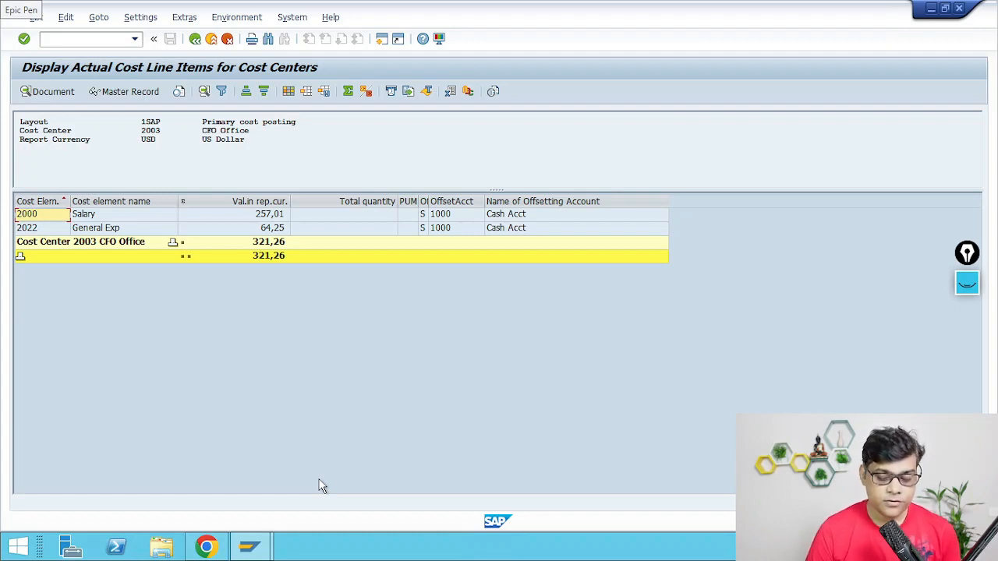
double_click(352, 216)
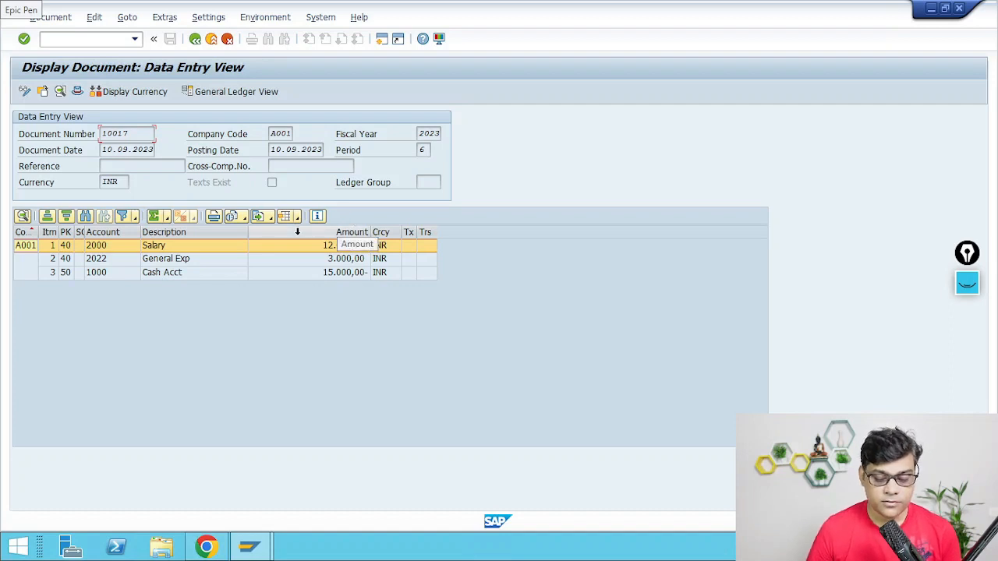
double_click(287, 244)
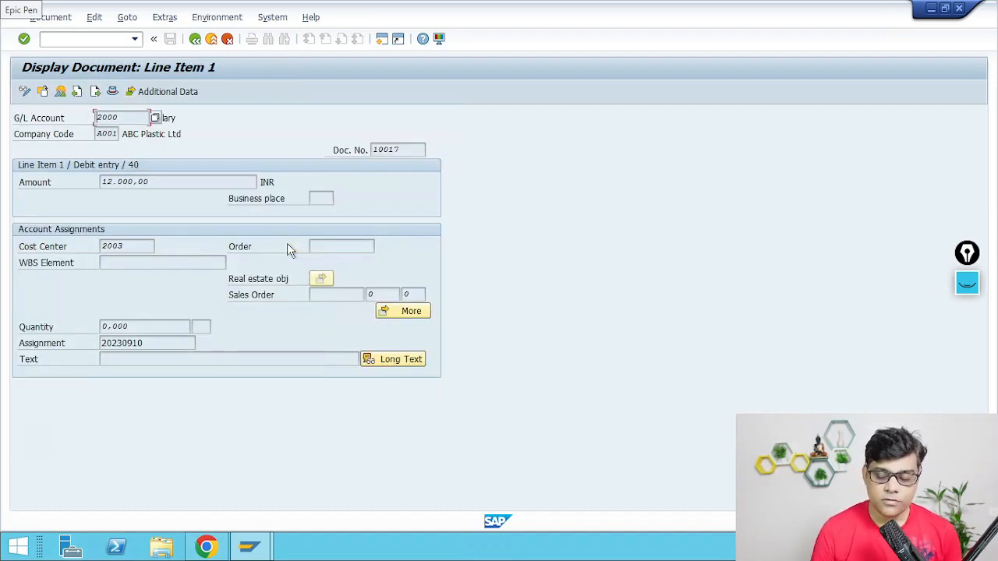
click(195, 39)
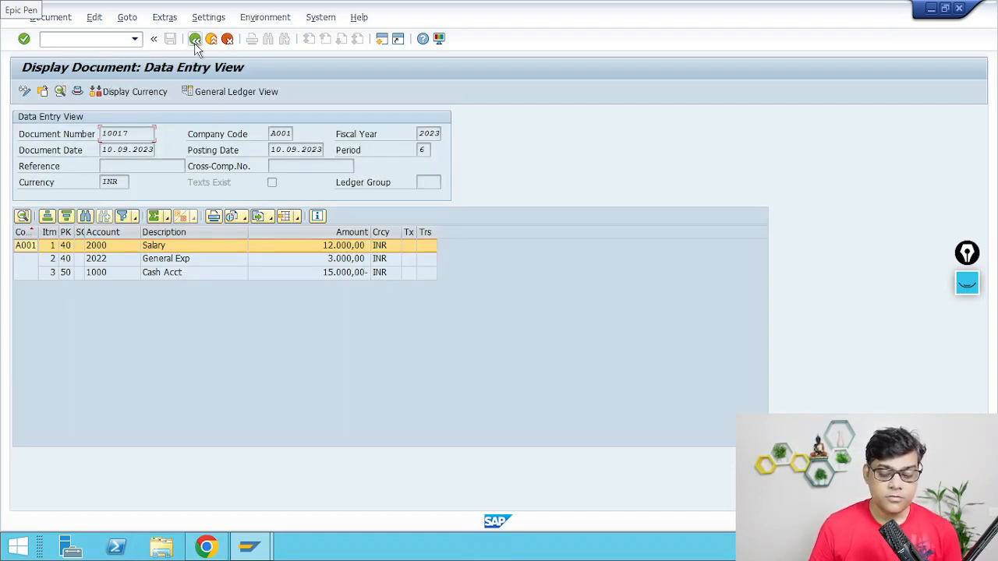
click(195, 39)
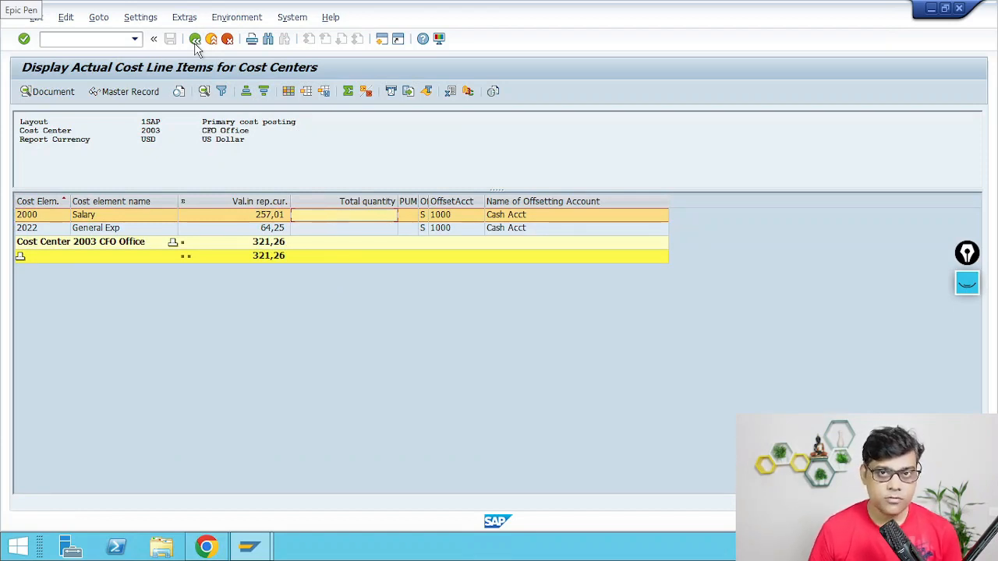
click(208, 546)
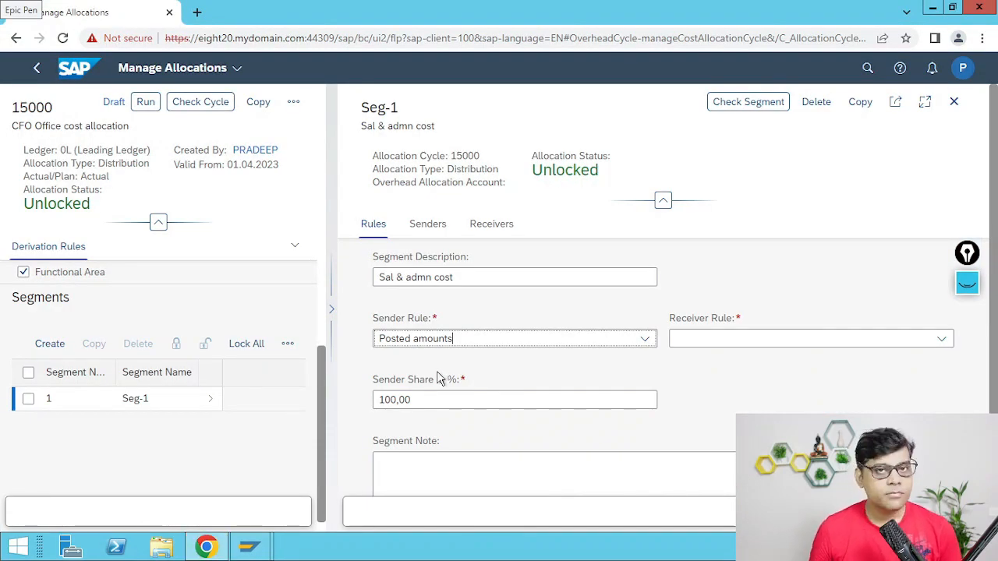
Step: Set Seg-1's receiver rule to Fixed percentages and assign account group CFO100 as its sender account number
click(940, 346)
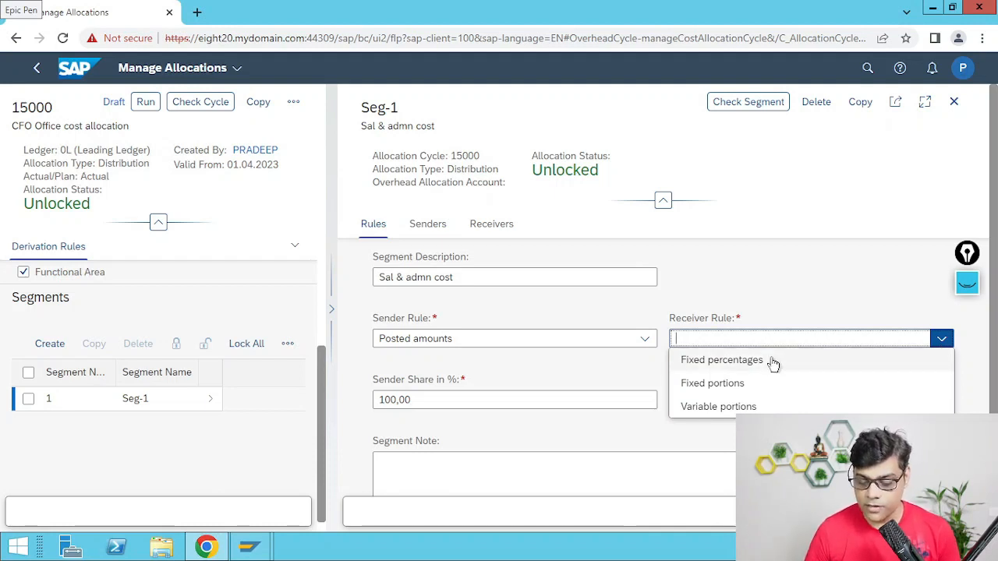
click(689, 361)
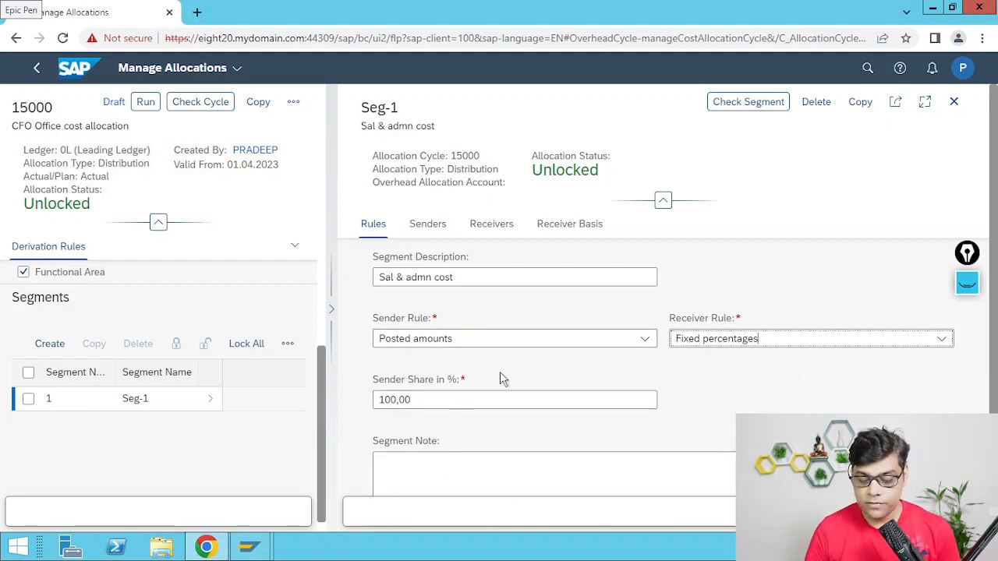
click(434, 226)
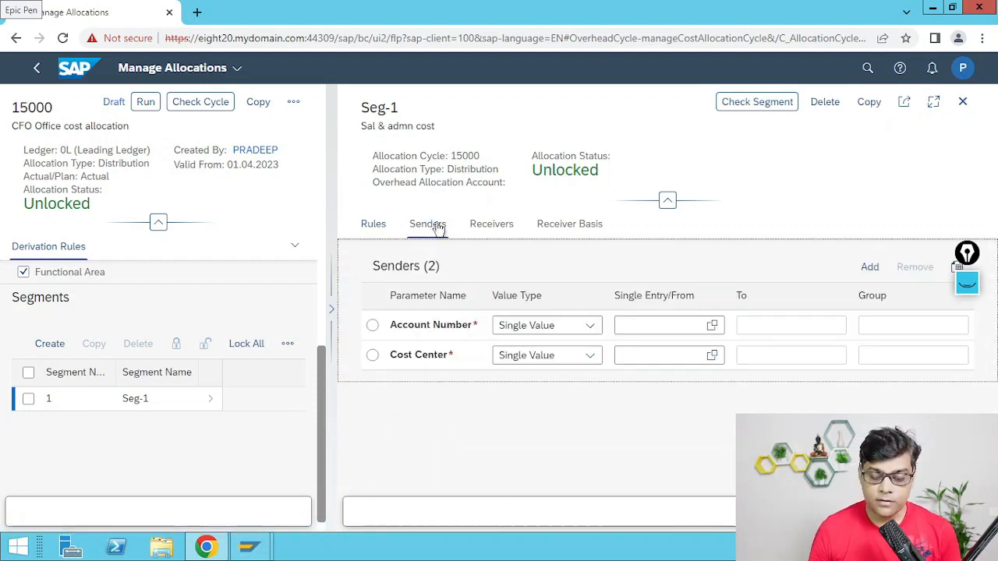
click(590, 326)
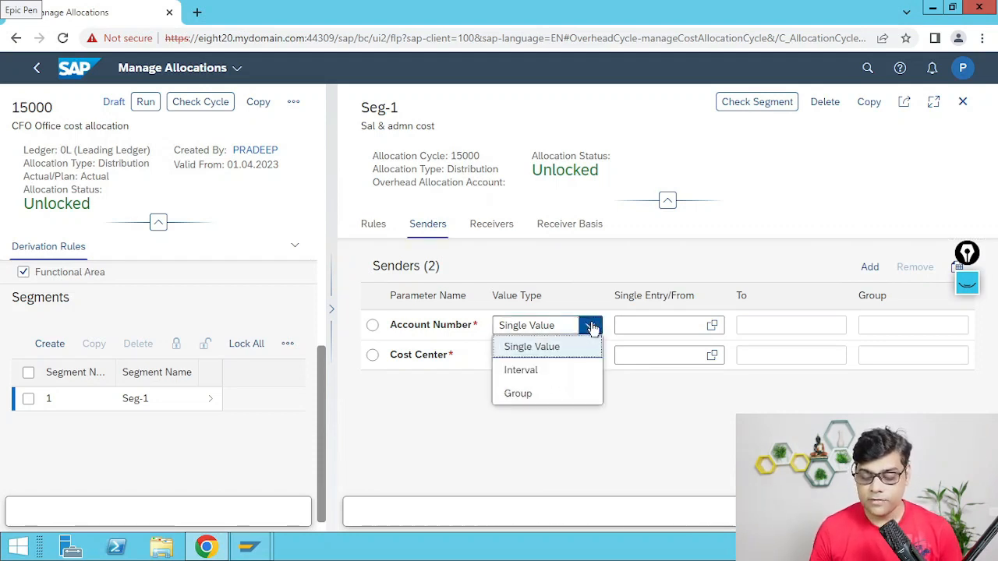
click(522, 396)
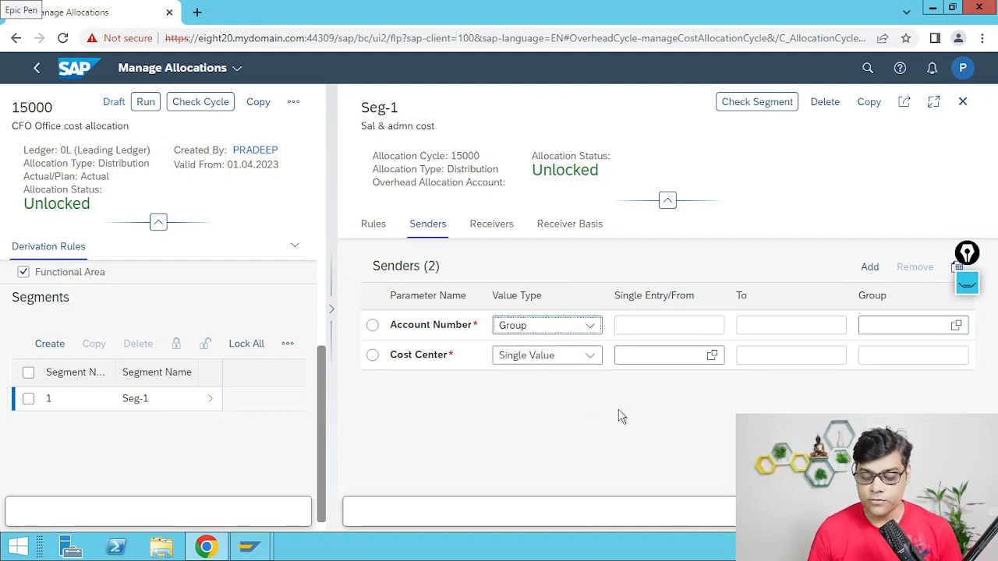
click(957, 326)
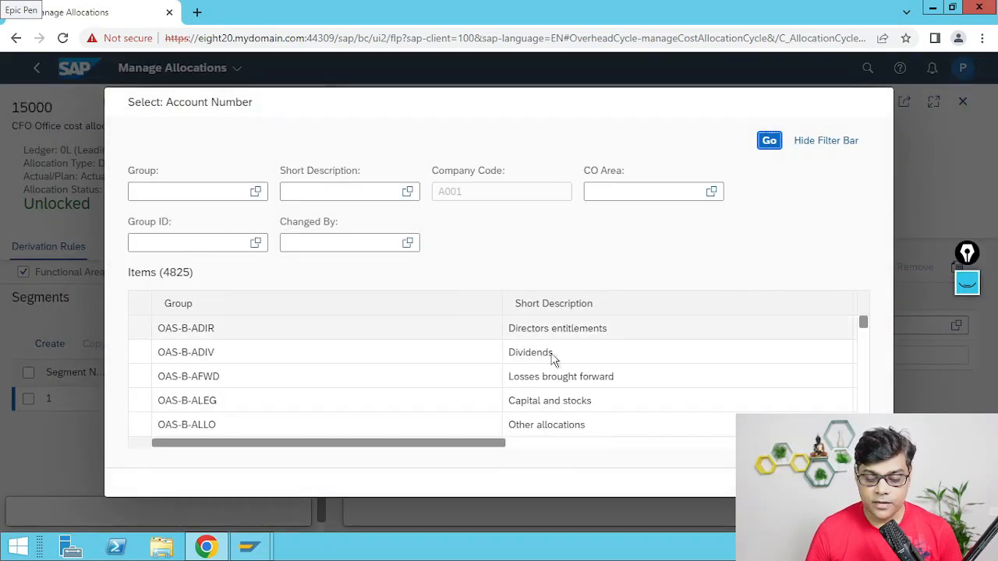
drag(863, 322, 863, 436)
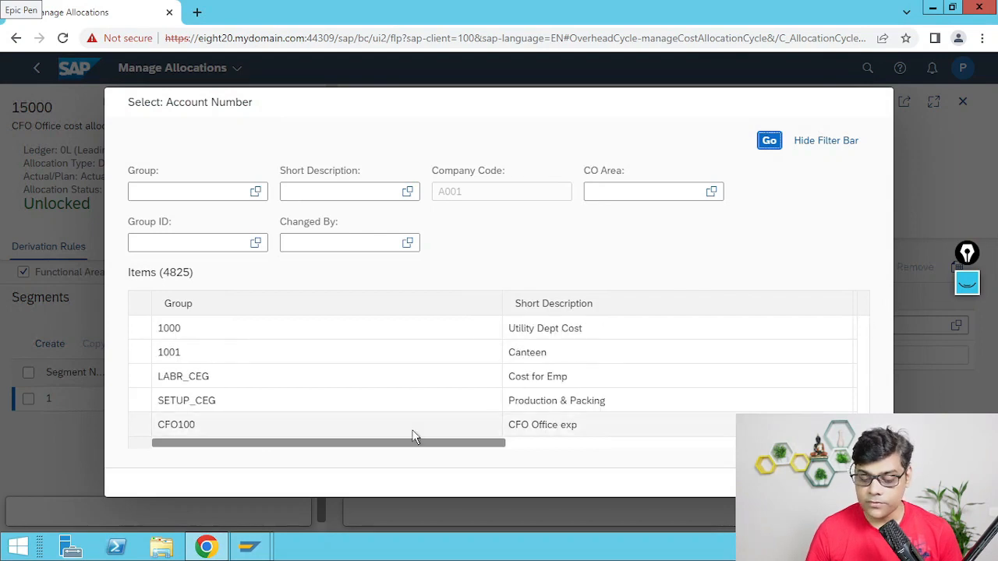
click(167, 422)
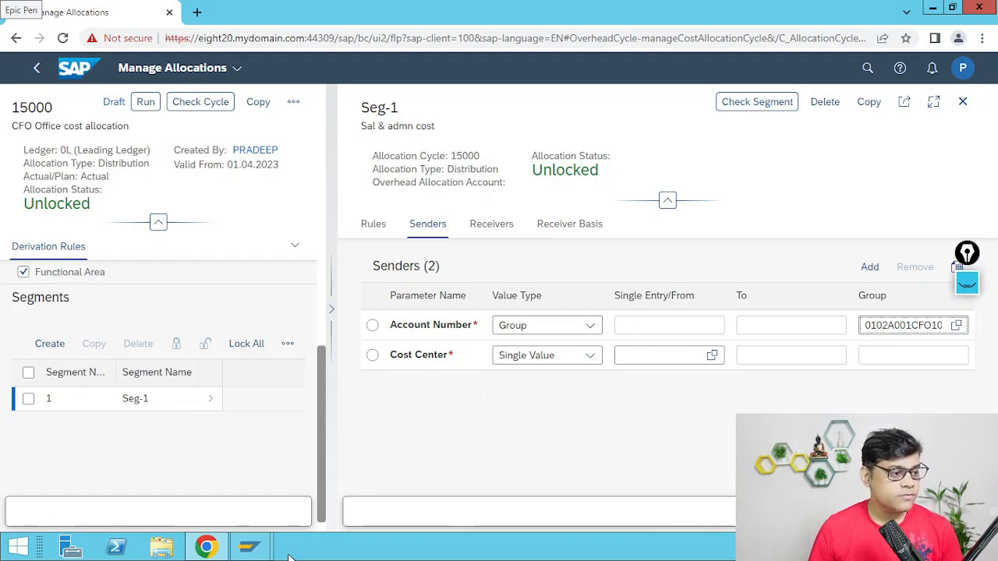
Step: Check the CFO Office cost line items in SAP GUI and set Seg-1's sender cost center to 2003 in Manage Allocations
mouse_move(263, 555)
click(322, 478)
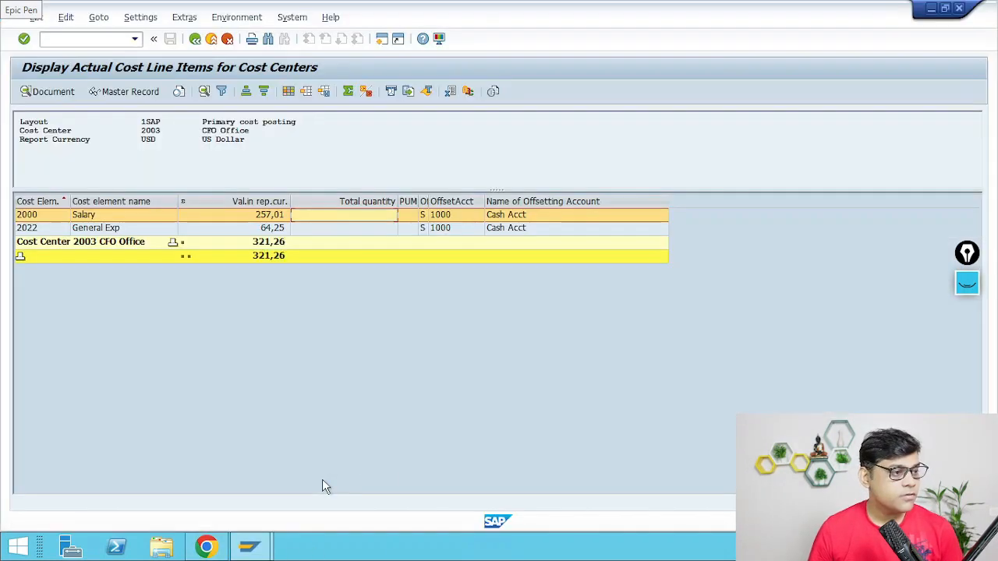
click(206, 545)
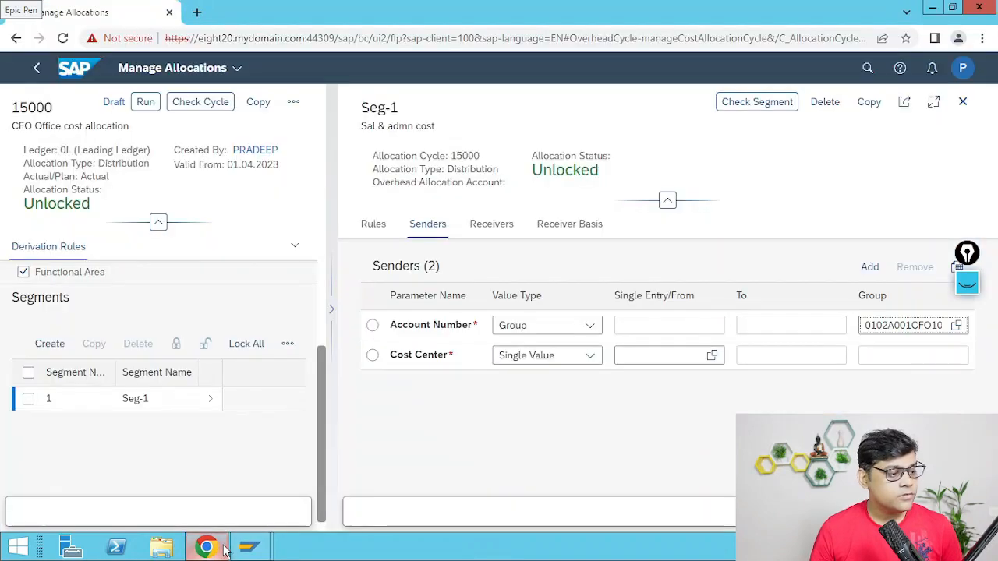
click(711, 356)
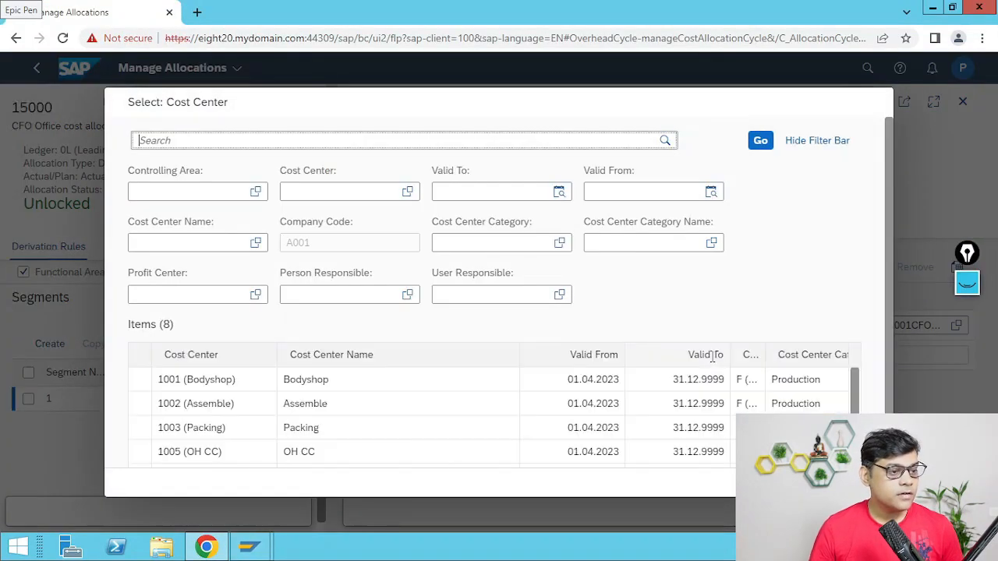
scroll(418, 423, down, 1)
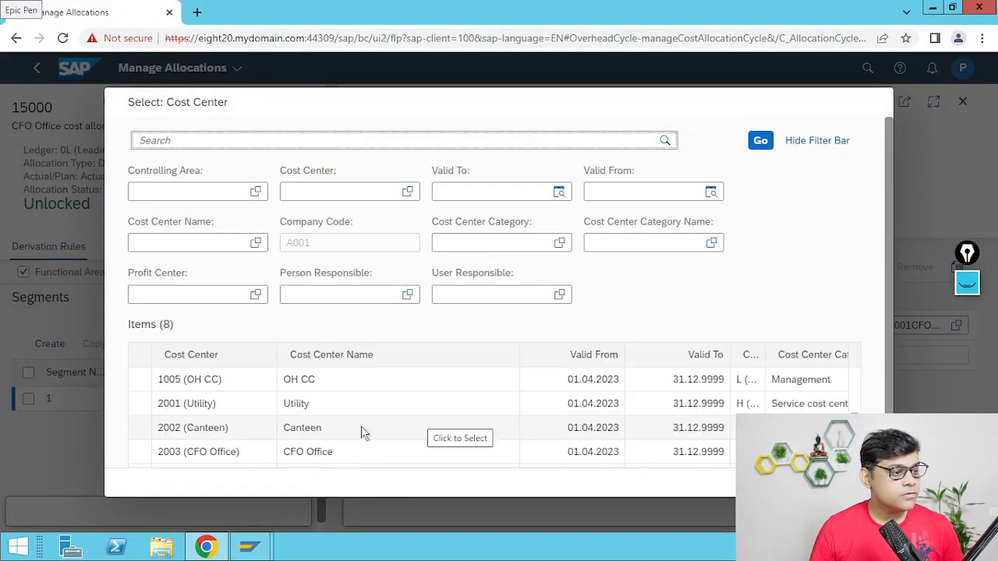
click(310, 452)
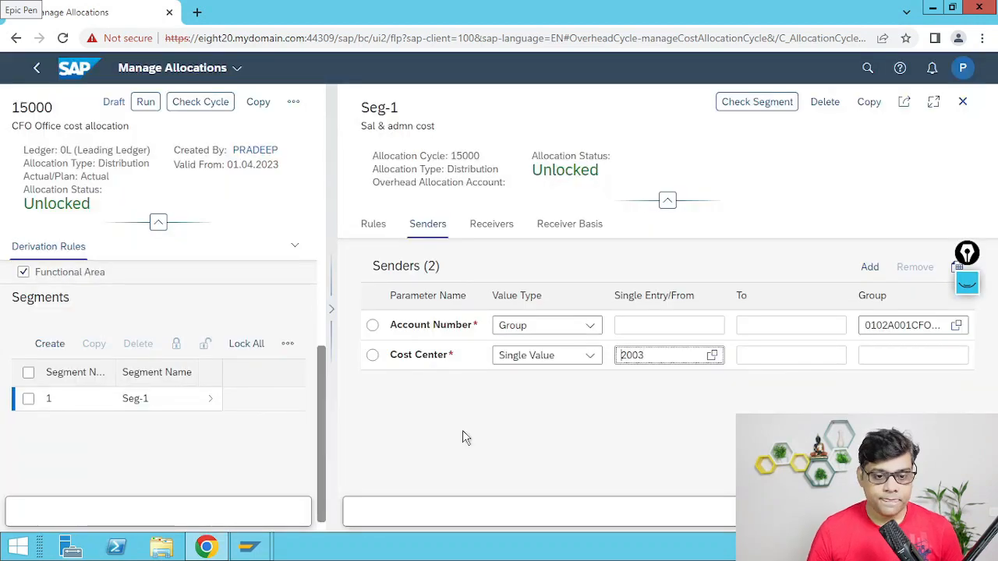
Step: Add Cost Center as a receiver parameter of Seg-1 with the value type Interval
click(497, 232)
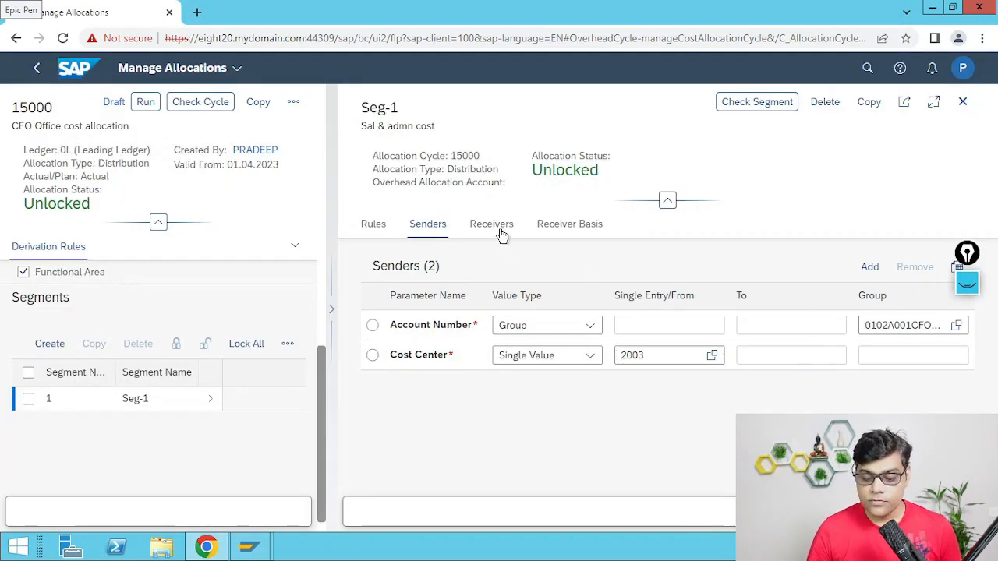
click(869, 268)
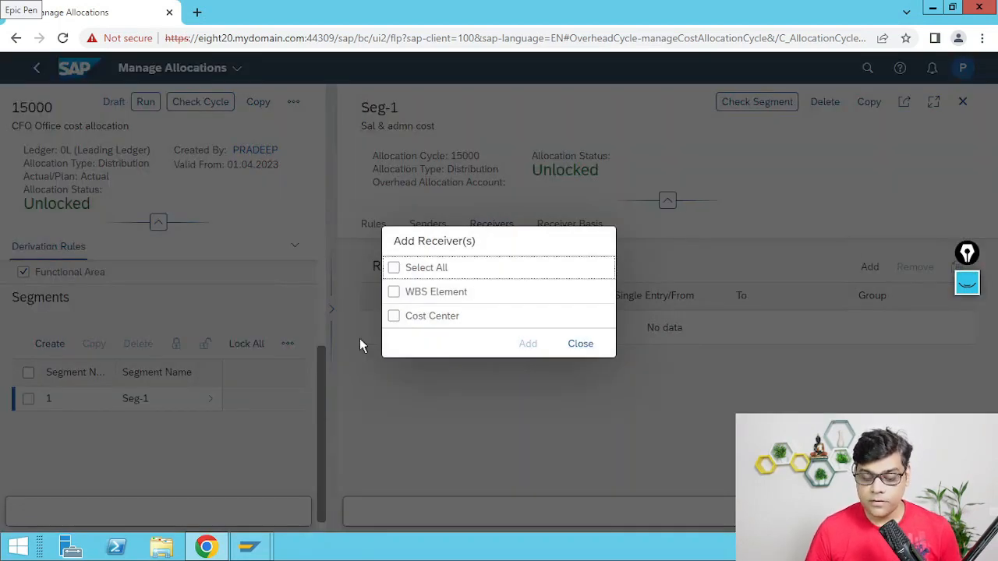
click(445, 317)
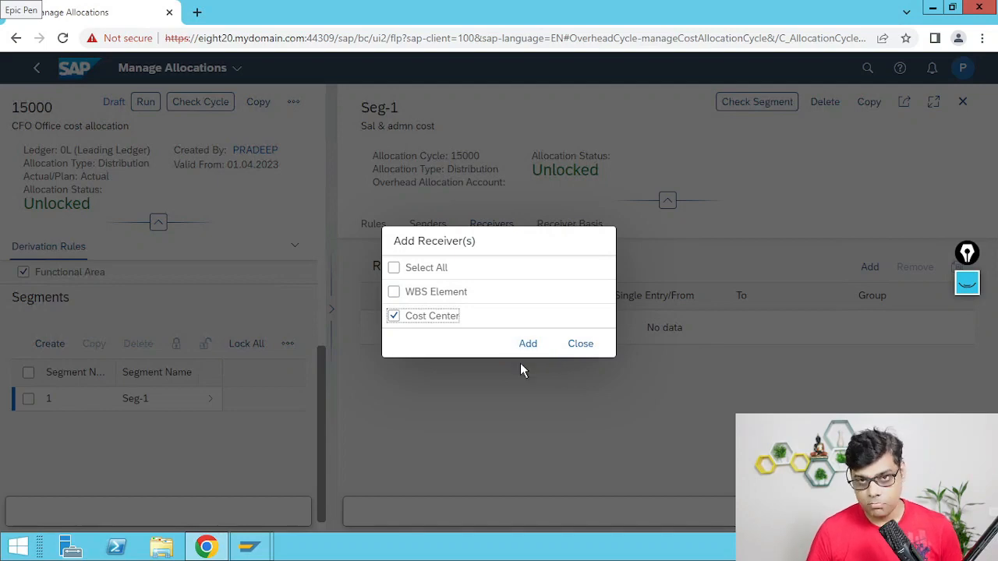
click(536, 344)
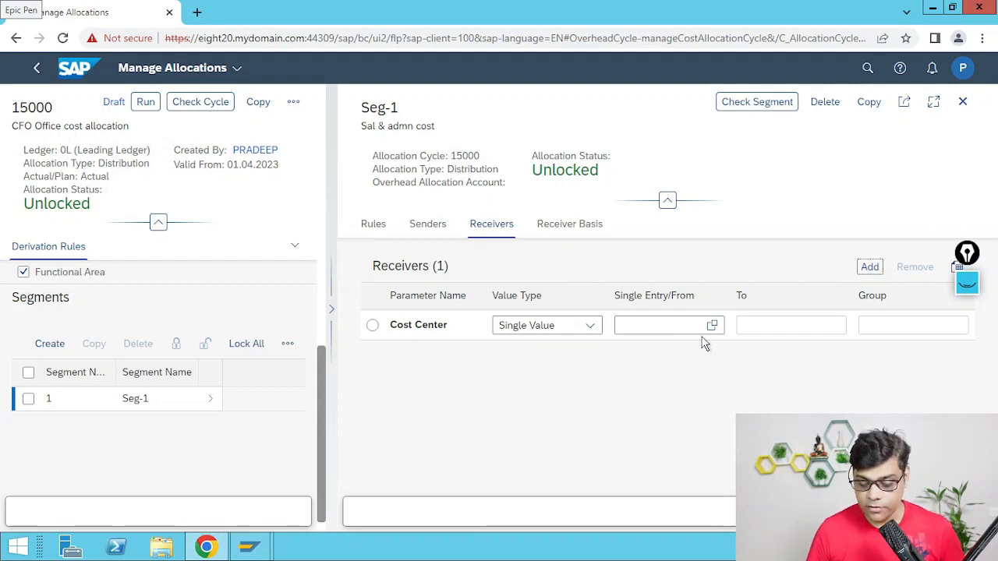
click(590, 325)
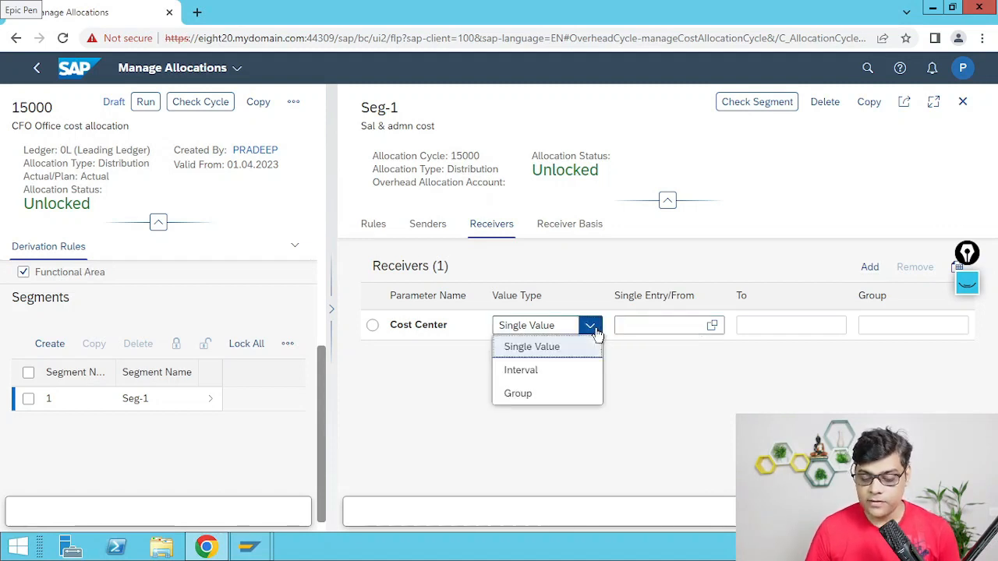
click(534, 371)
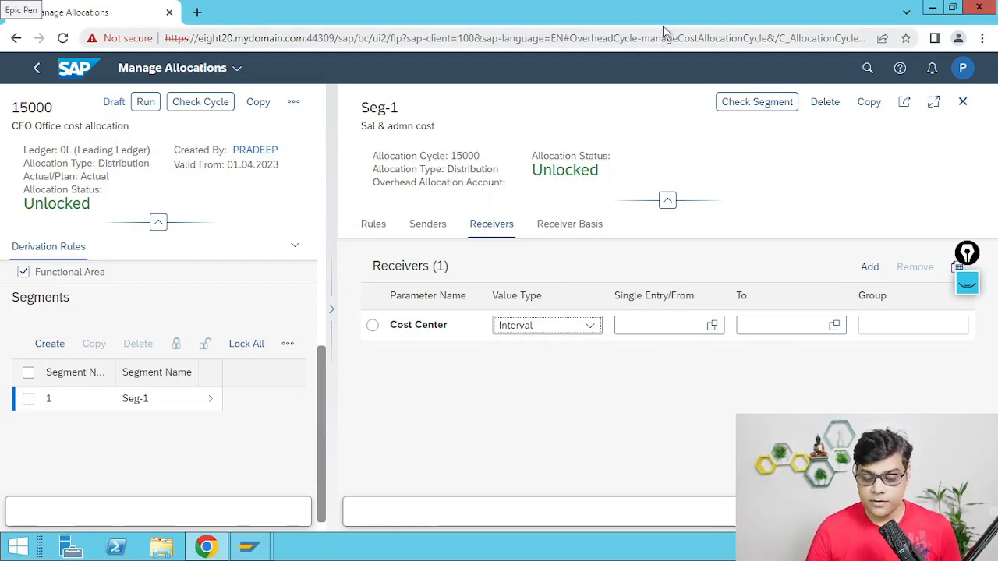
Step: Set the receiver cost center interval of Seg-1 from 1001 (Bodyshop) to 1003 (Packing)
mouse_move(636, 6)
click(712, 325)
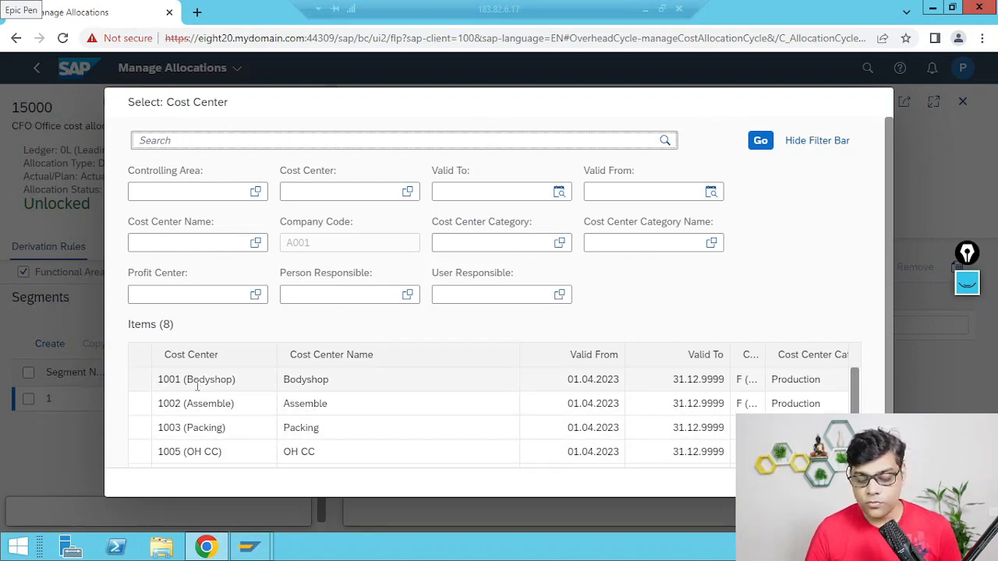
click(167, 380)
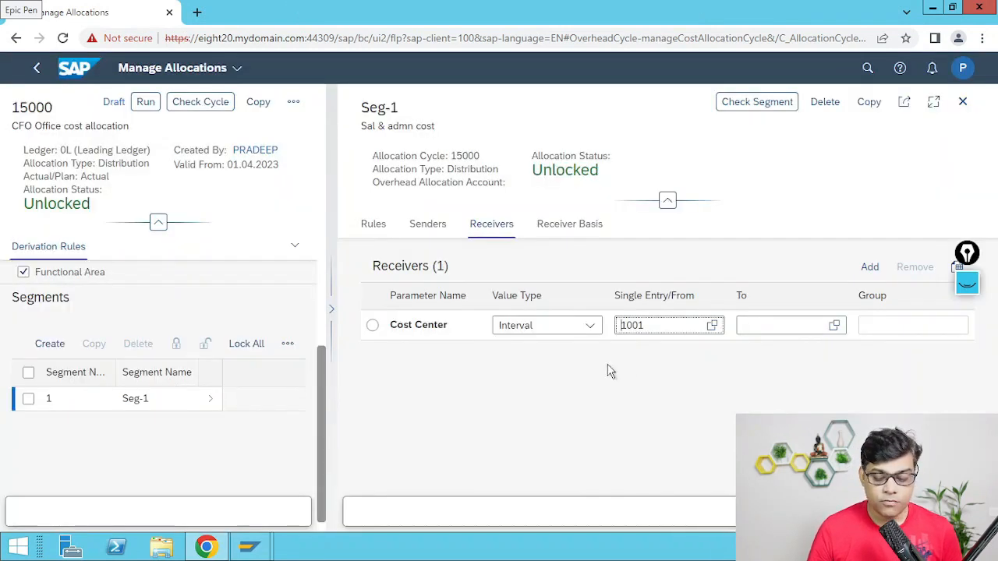
click(834, 326)
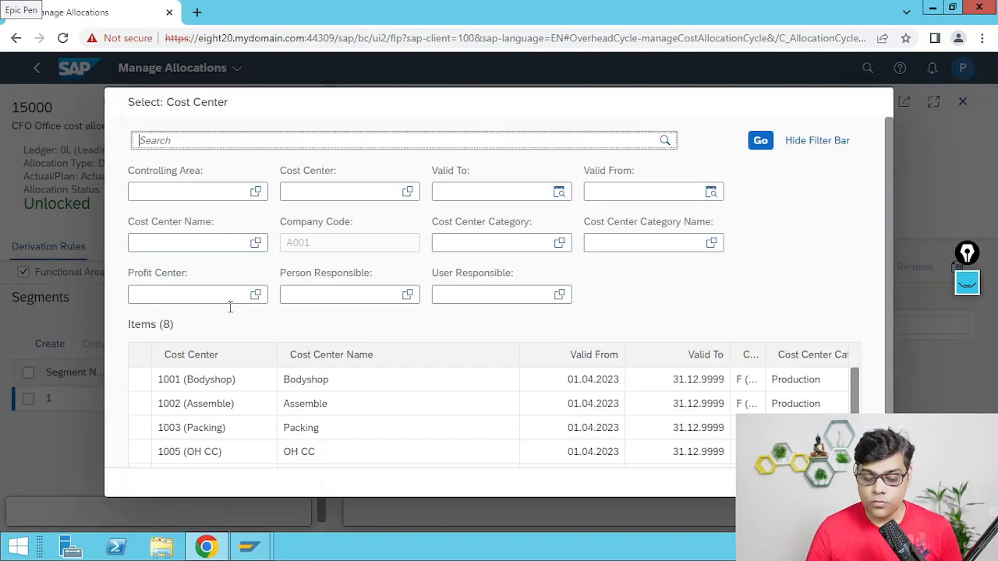
click(168, 427)
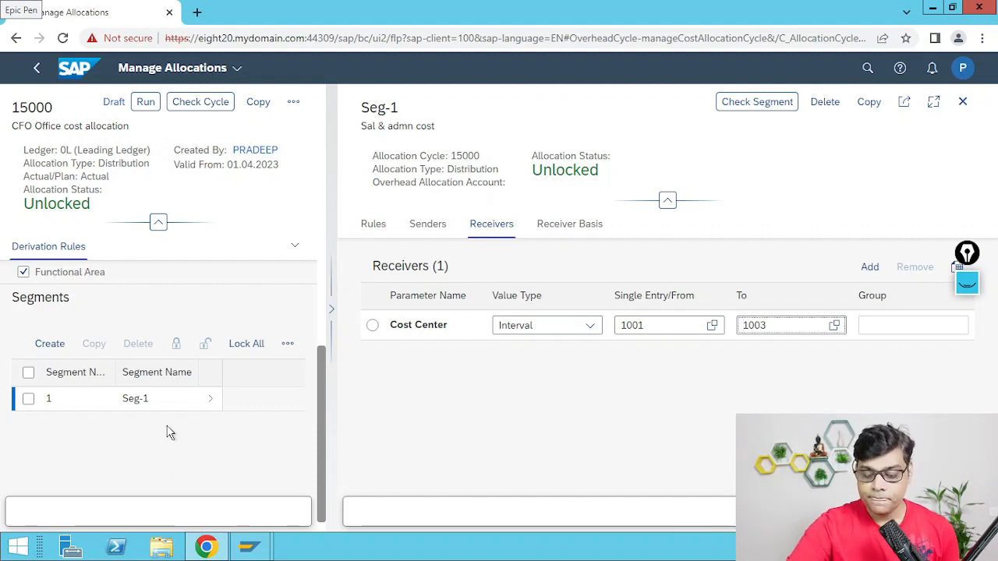
mouse_move(967, 282)
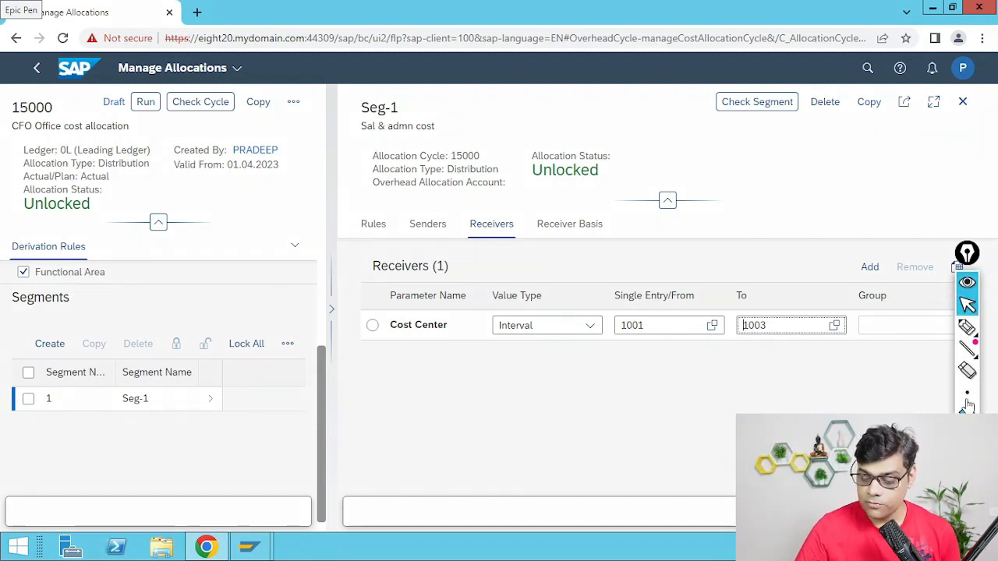
click(967, 327)
drag(583, 315, 569, 345)
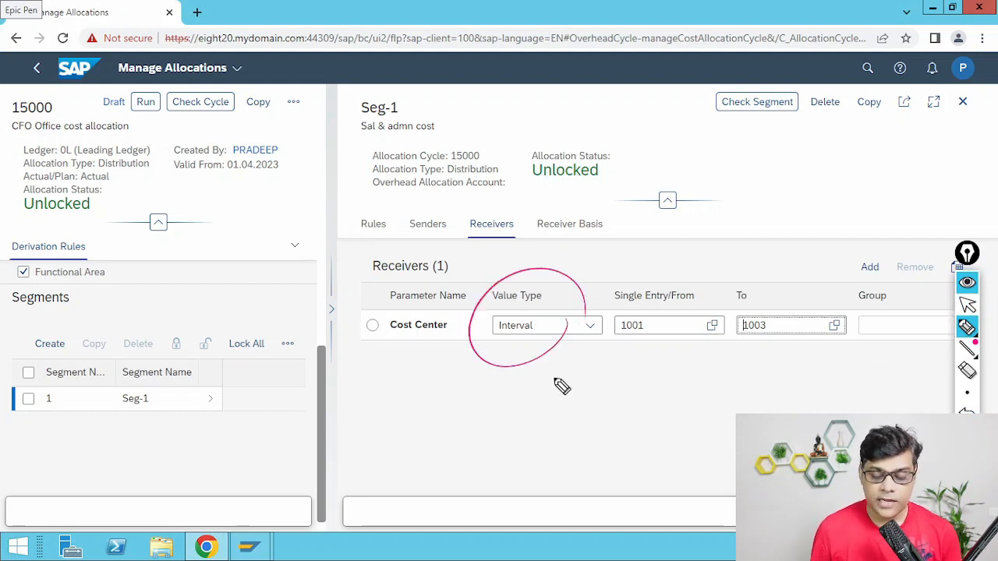
drag(916, 368, 895, 367)
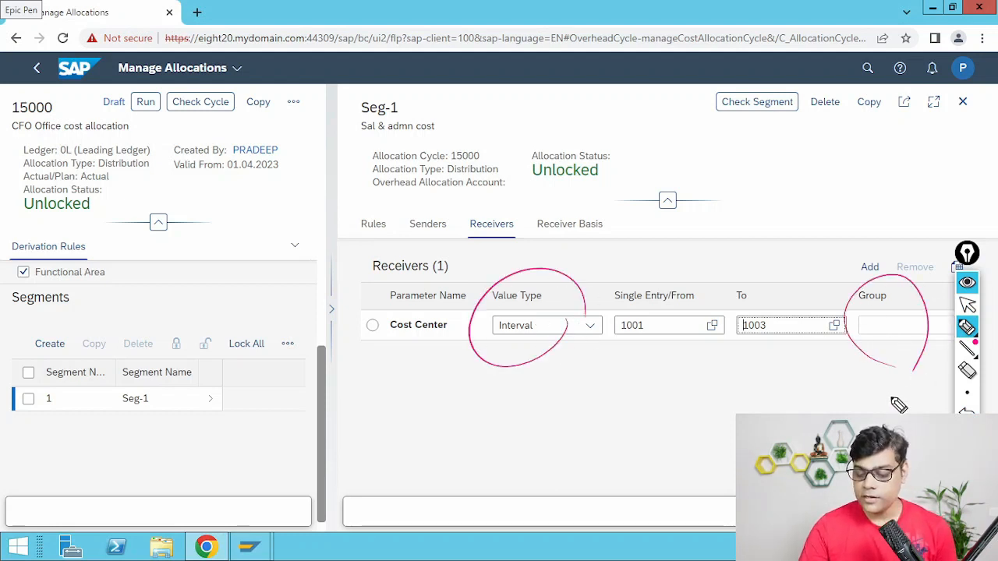
drag(535, 328, 608, 286)
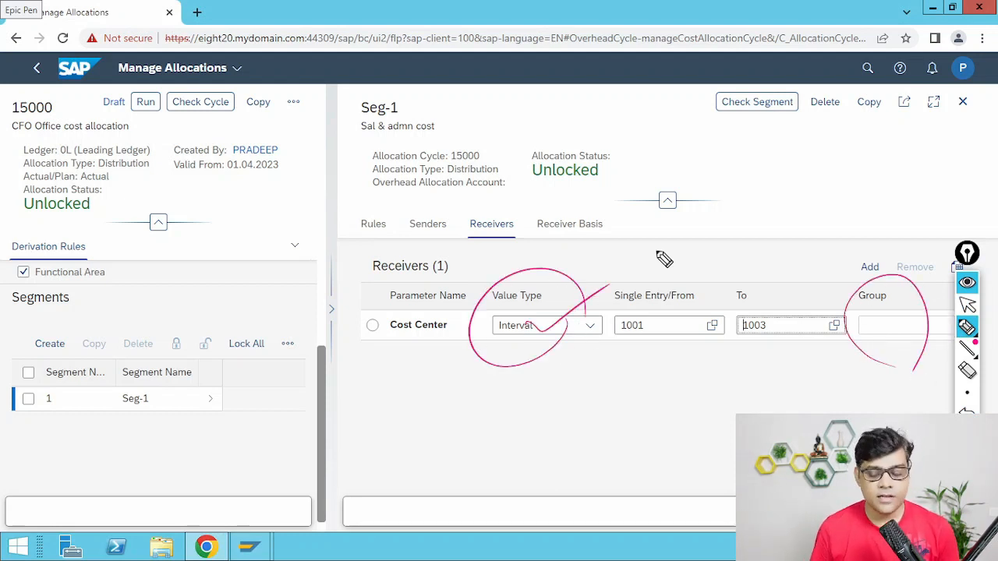
drag(633, 344, 707, 299)
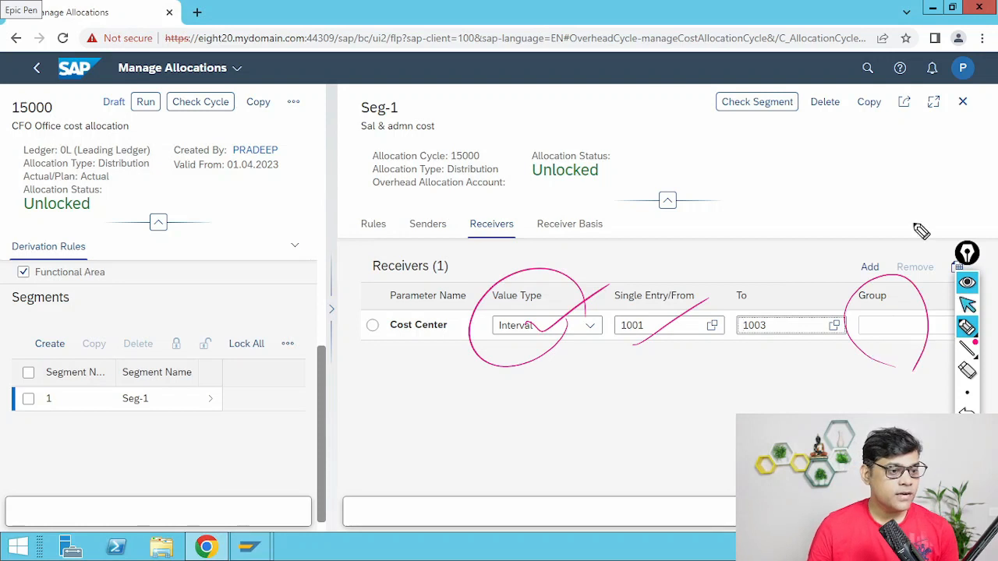
click(967, 455)
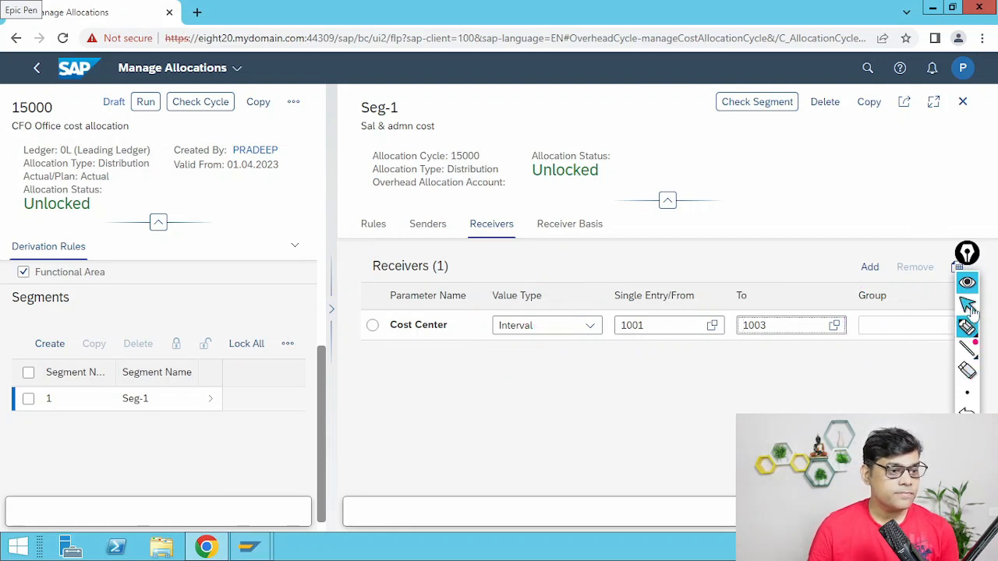
click(968, 306)
click(971, 279)
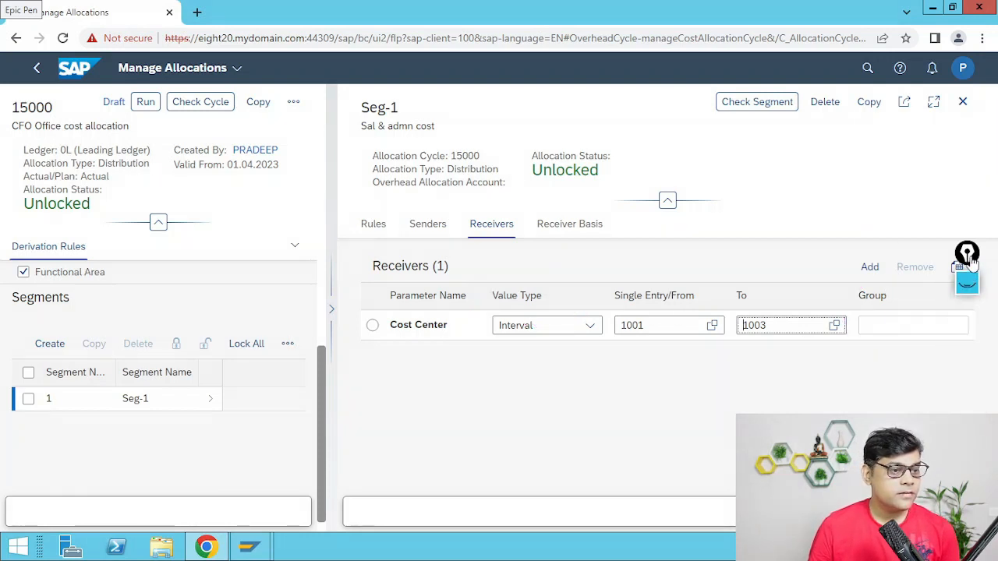
drag(967, 257, 939, 141)
Step: Set the receiver percentages to 70 for Bodyshop, 20 for Assemble and 10 for Packing, and save the cycle
click(576, 225)
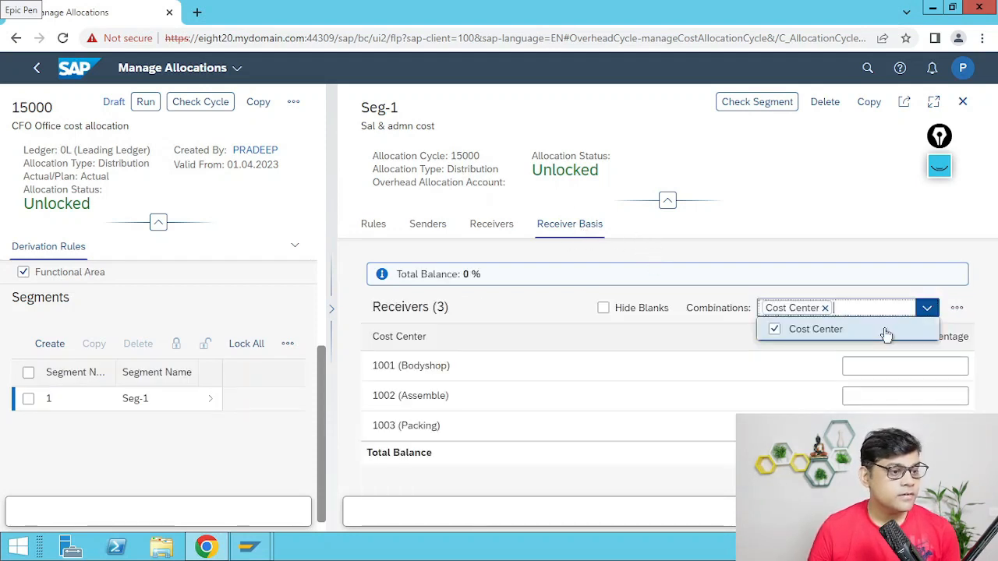
click(763, 377)
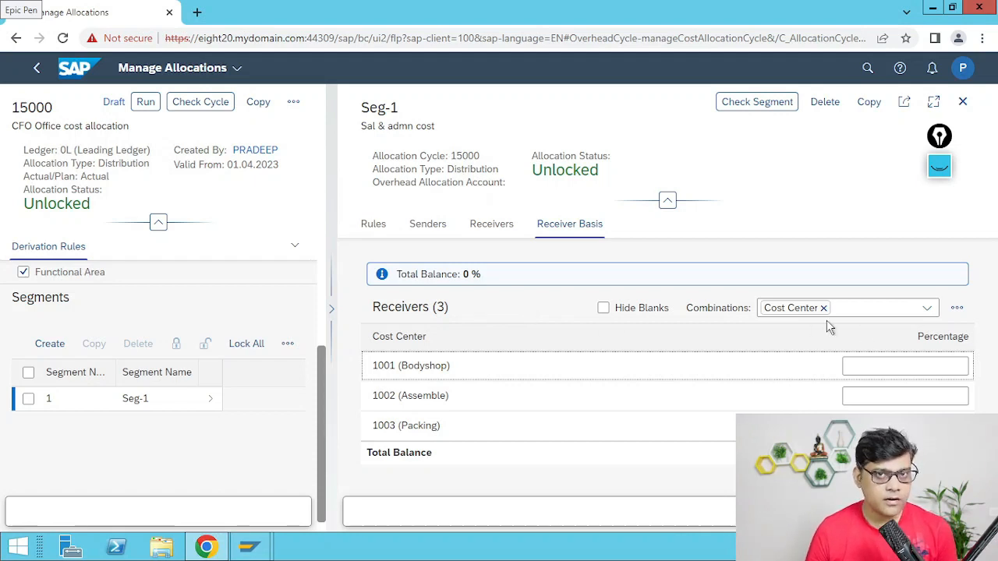
click(906, 367)
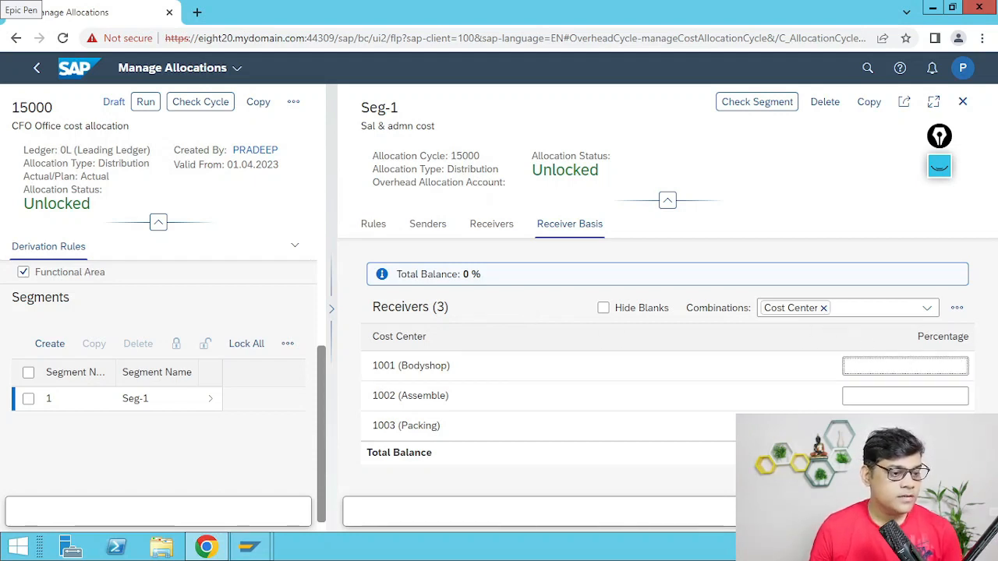
text(70)
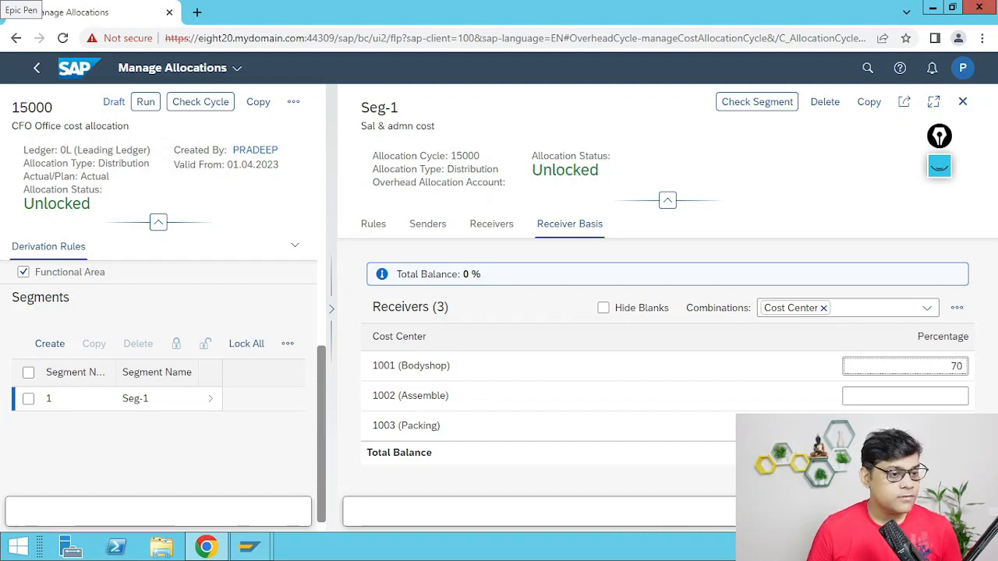
click(919, 397)
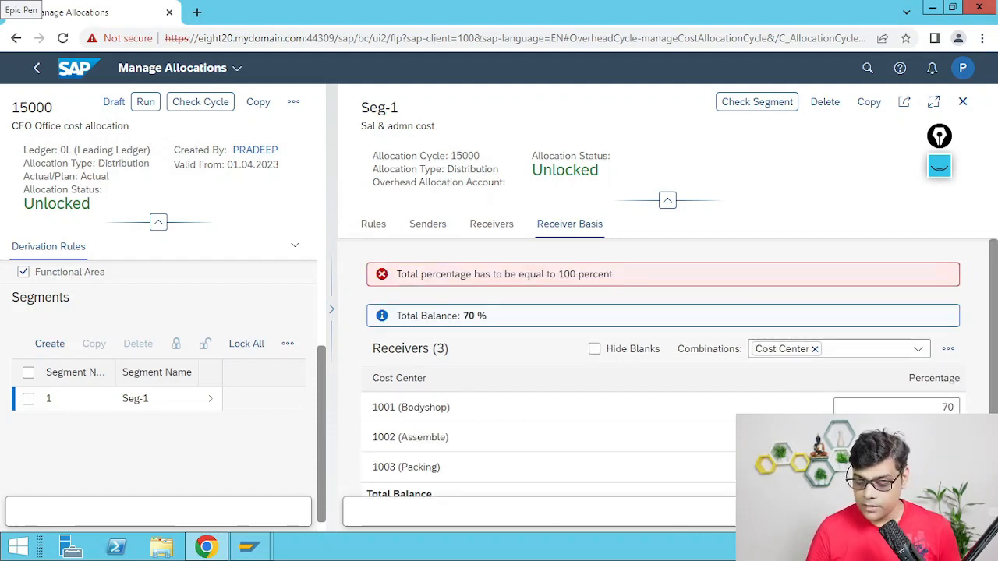
text(20)
key(Tab)
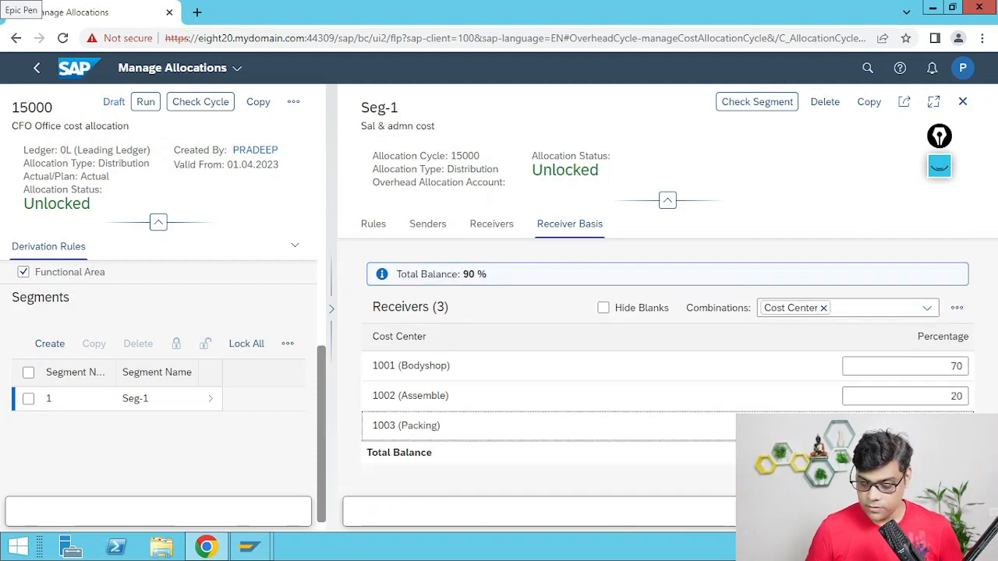
text(10)
key(Return)
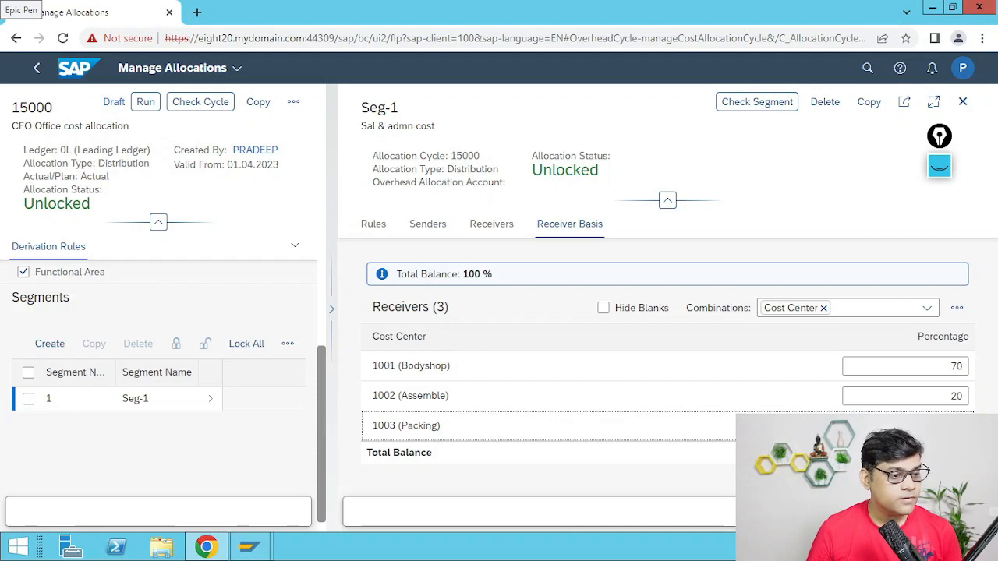
click(939, 511)
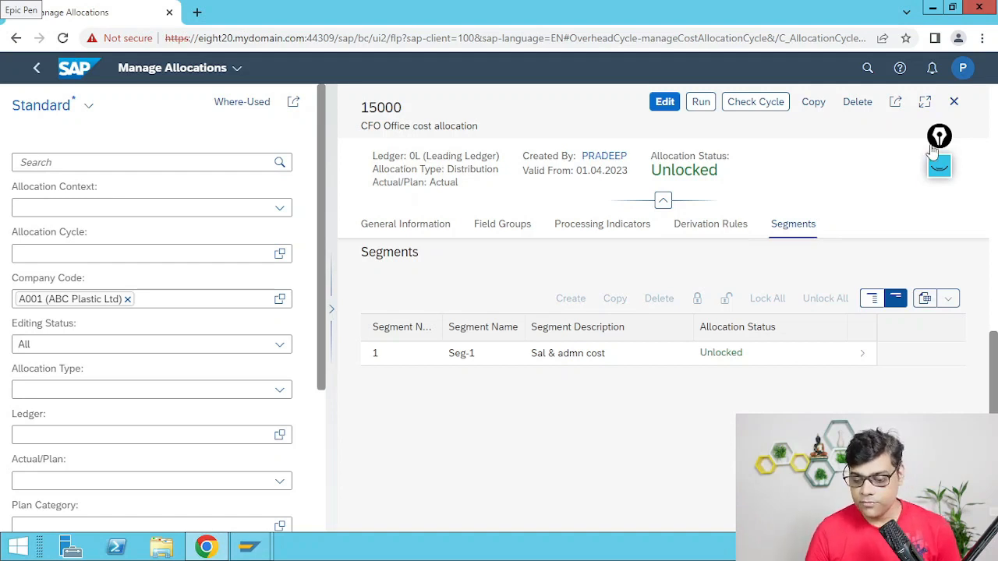
click(882, 70)
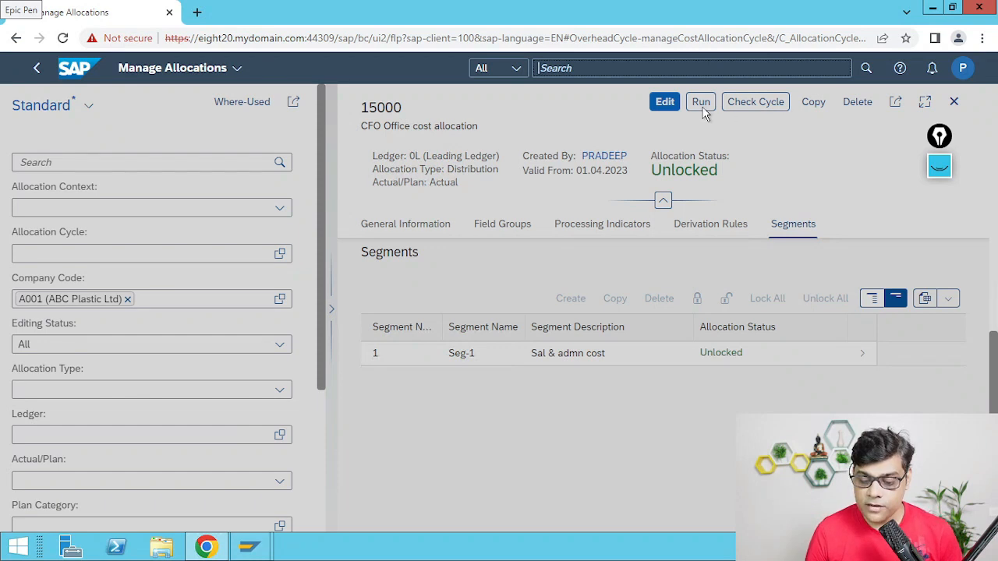
click(849, 161)
click(591, 68)
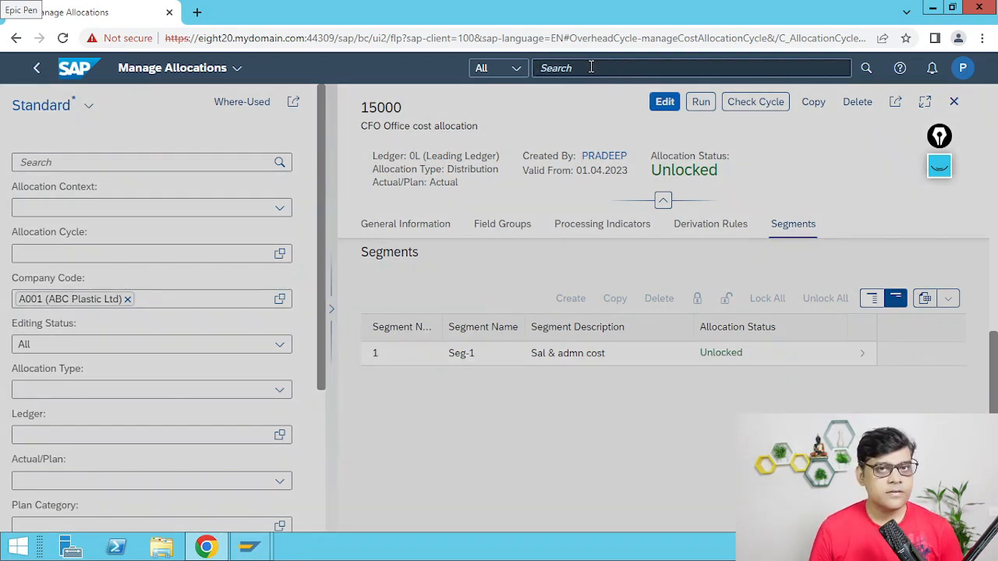
click(704, 109)
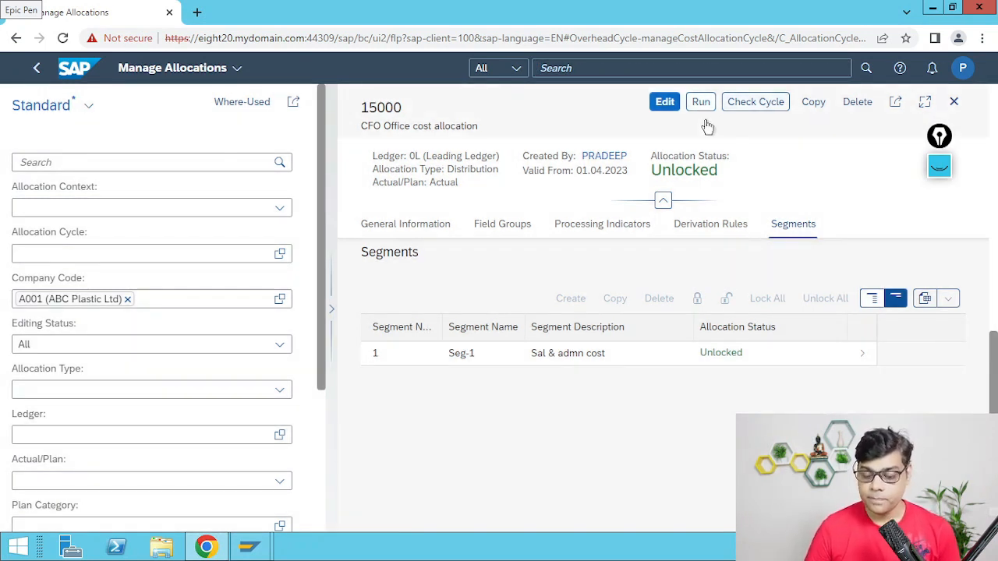
Step: Open the test run settings for allocation cycle 15000 in Run Allocations
click(709, 109)
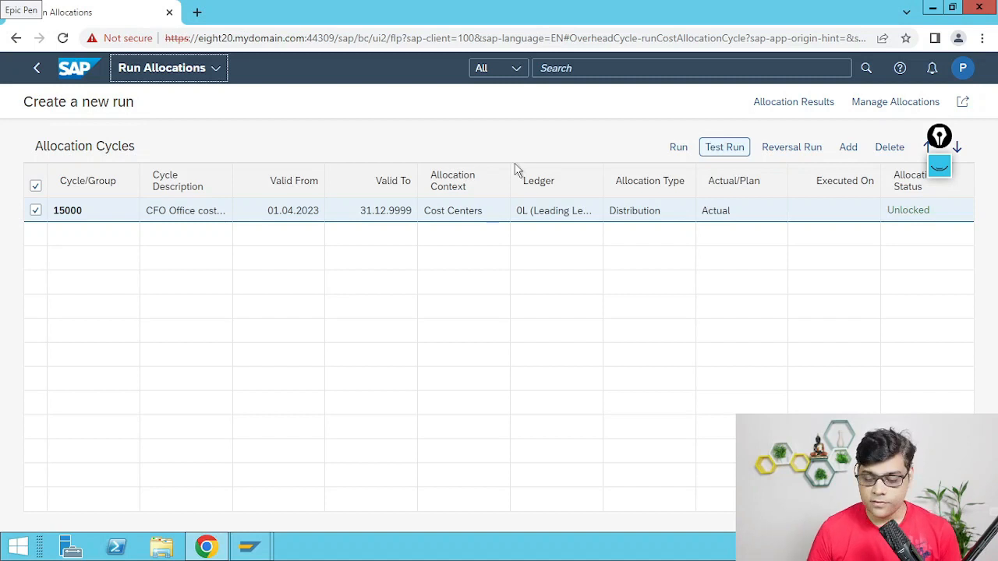
click(728, 148)
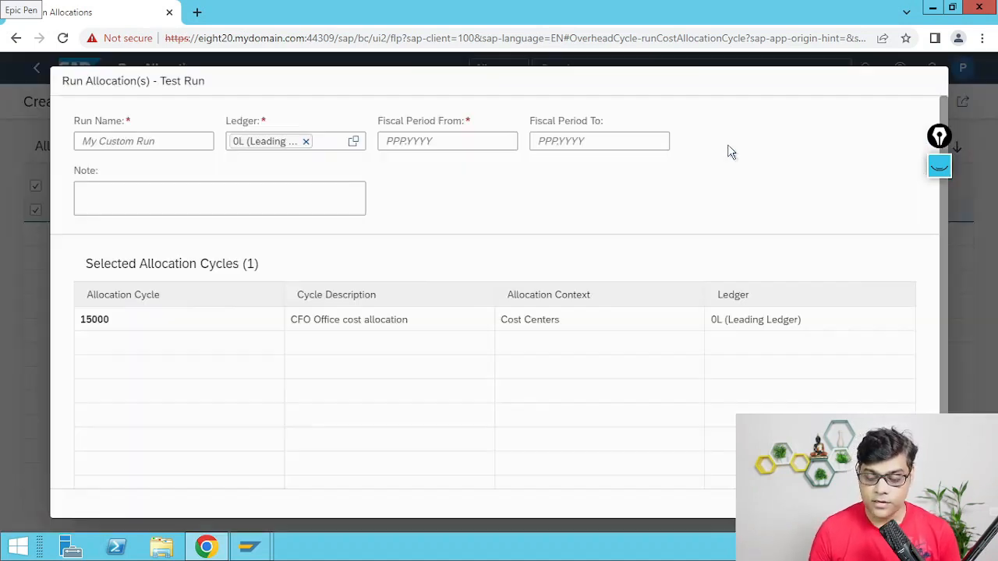
click(161, 141)
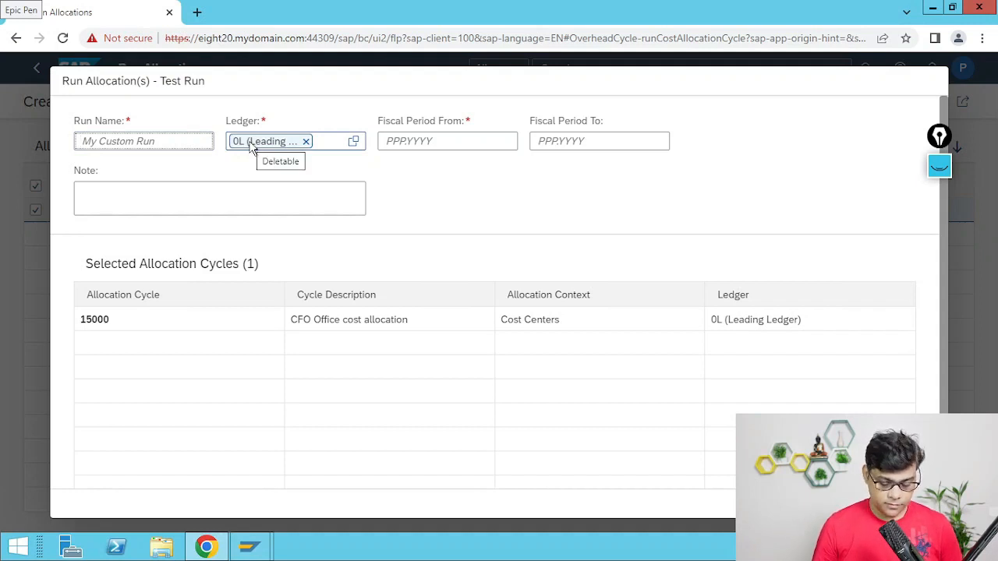
text(Test)
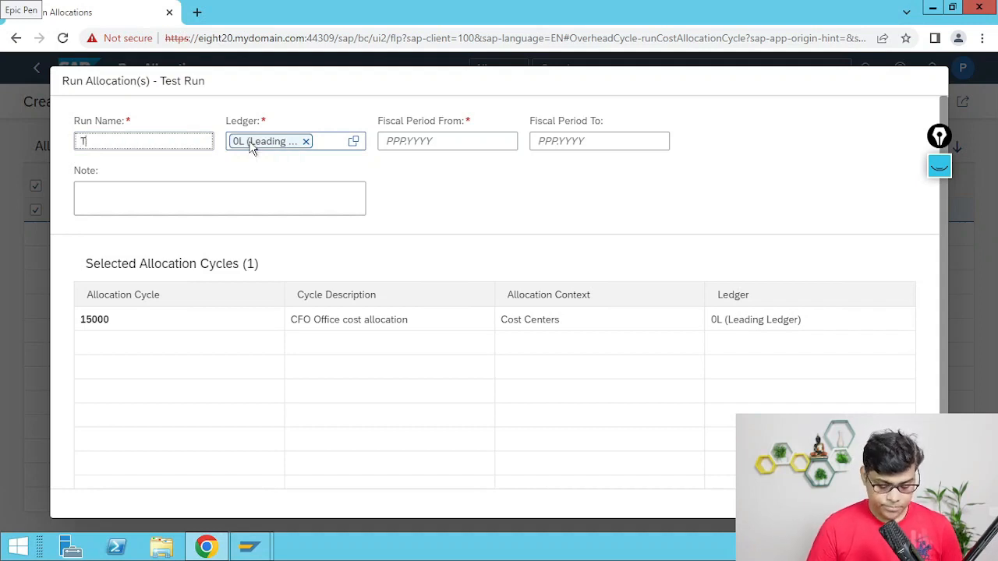
key(BackSpace)
key(BackSpace)
key(BackSpace)
key(BackSpace)
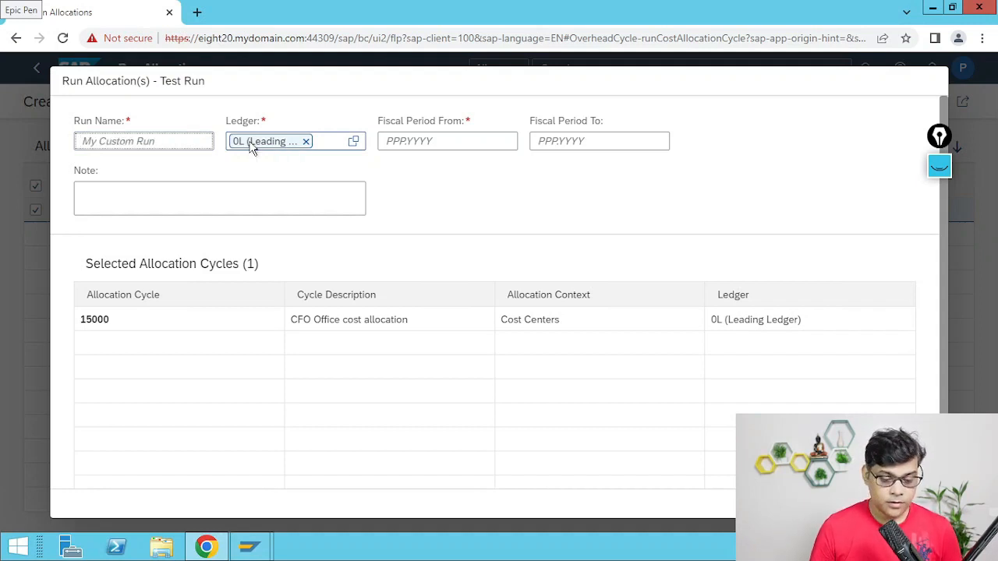
Step: Name the test run A001-TEST and set its starting fiscal period to 06.2023
text(A001-TEST)
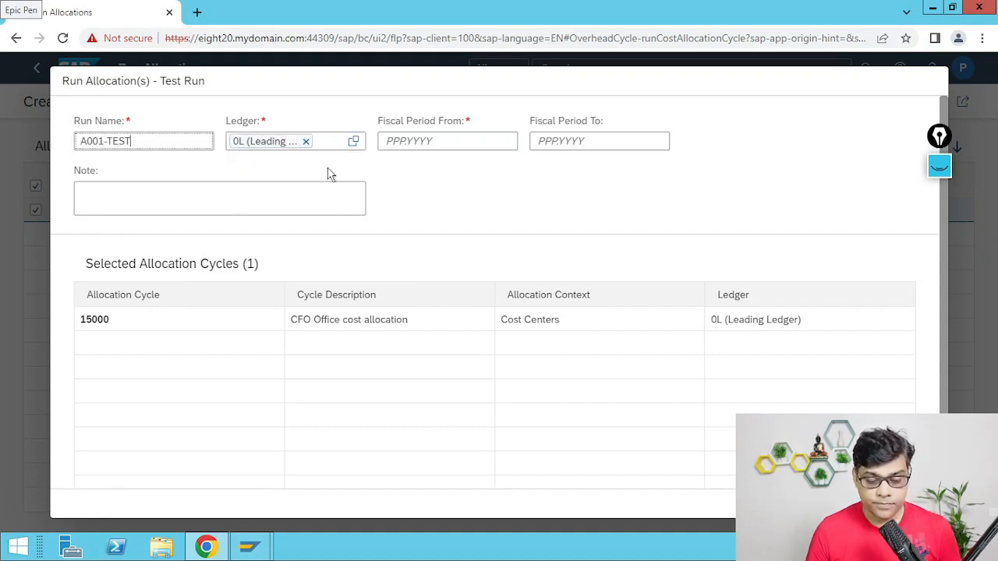
click(388, 138)
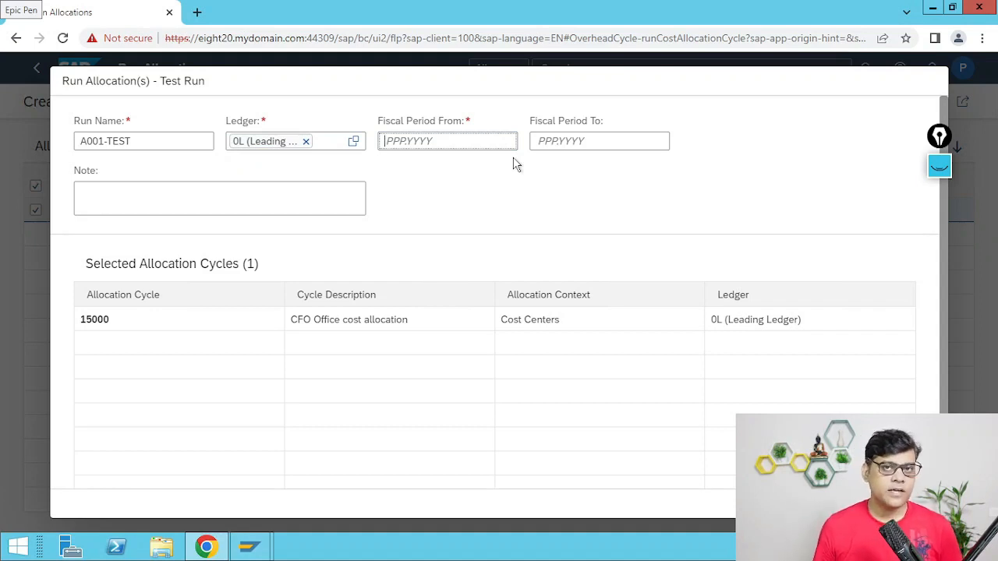
text(06)
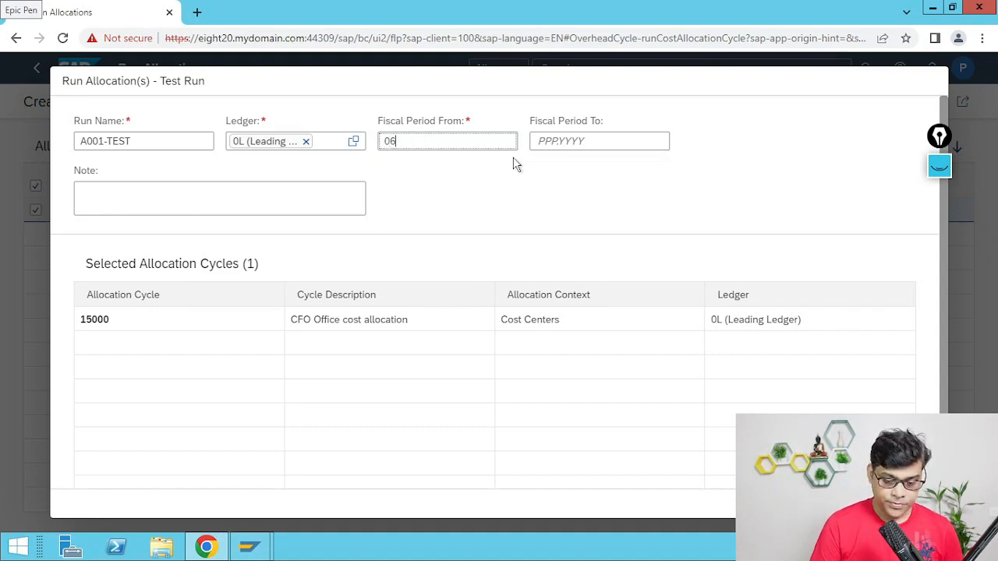
text(.2023)
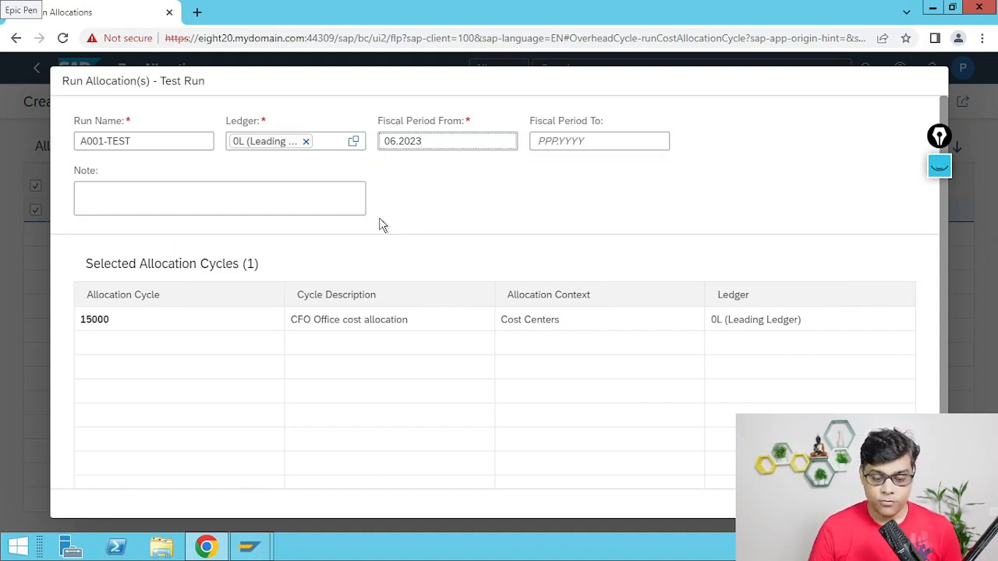
Step: Enter the note "Test allocation" and execute the test run
click(120, 195)
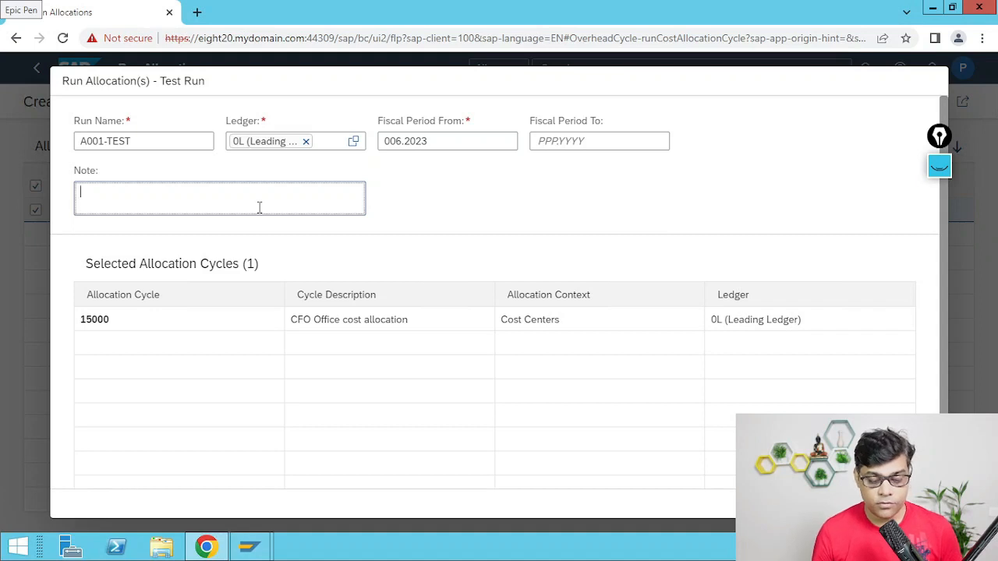
text(tset)
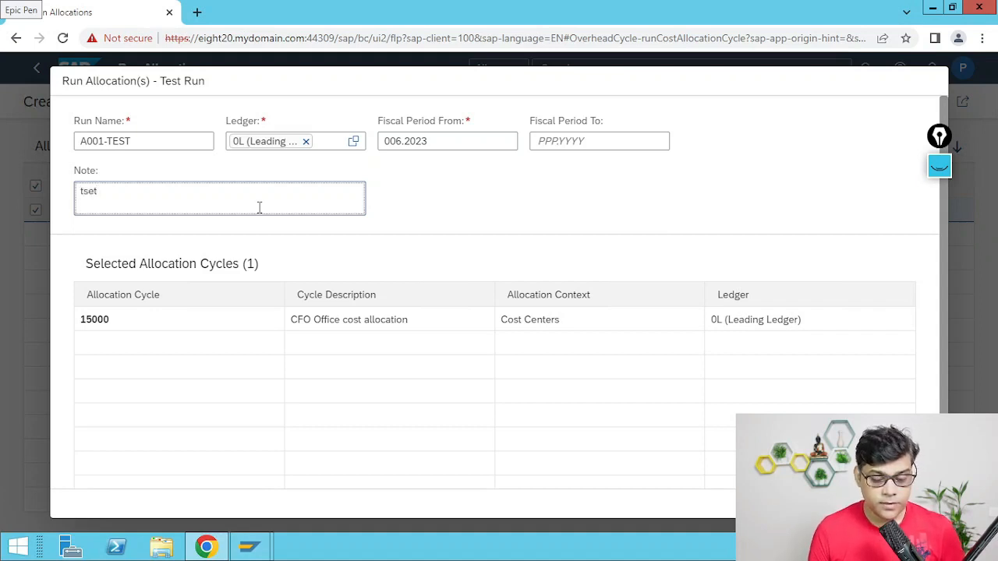
key(BackSpace)
key(BackSpace)
key(BackSpace)
key(BackSpace)
text(Test a)
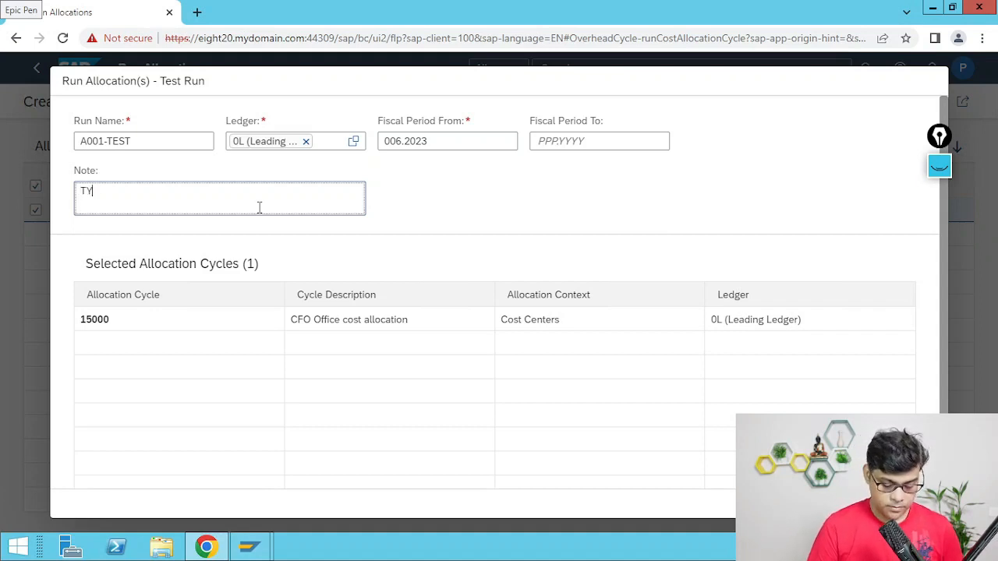
text(llocation)
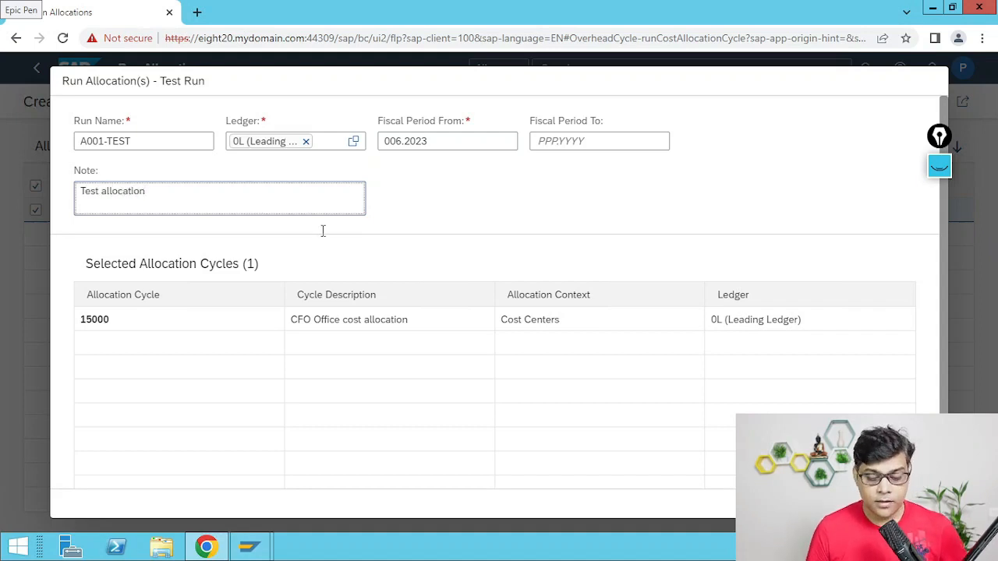
click(885, 504)
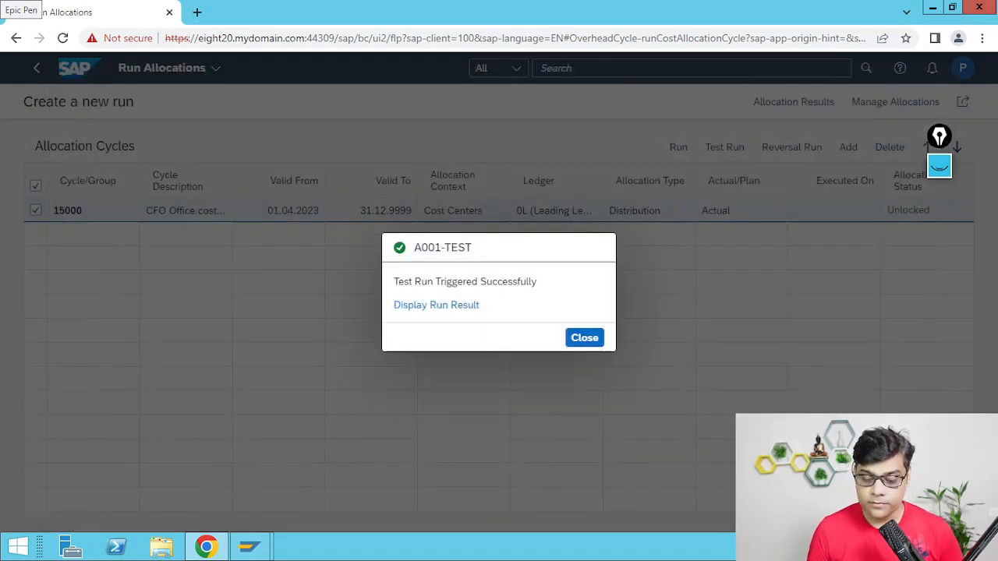
Step: Display the run result of A001-TEST and open its details in Allocation Result
click(427, 307)
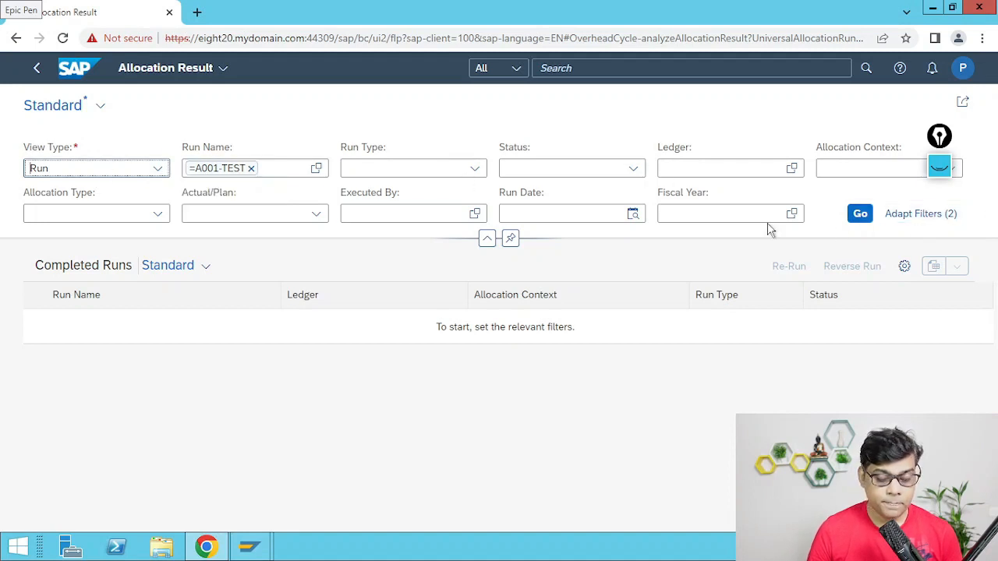
click(855, 218)
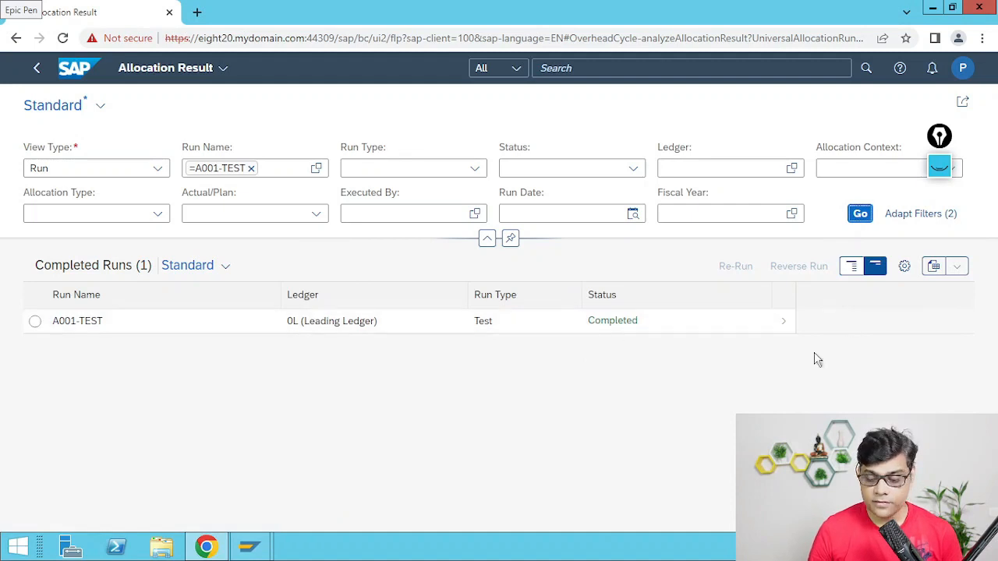
click(783, 327)
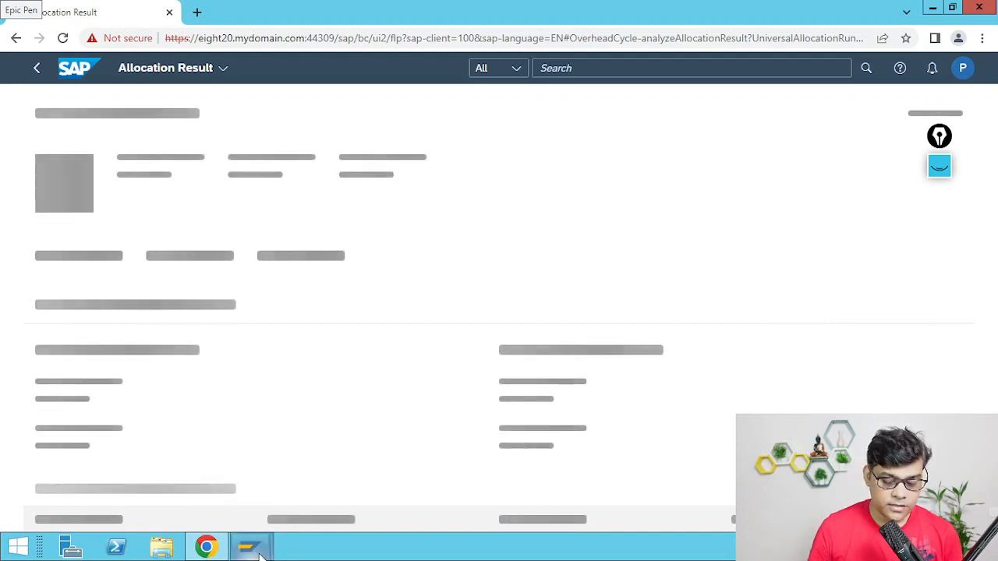
Step: Switch to the SAP GUI session and rerun the actual cost line item report for cost center 2003 (CFO Office)
mouse_move(249, 546)
click(315, 416)
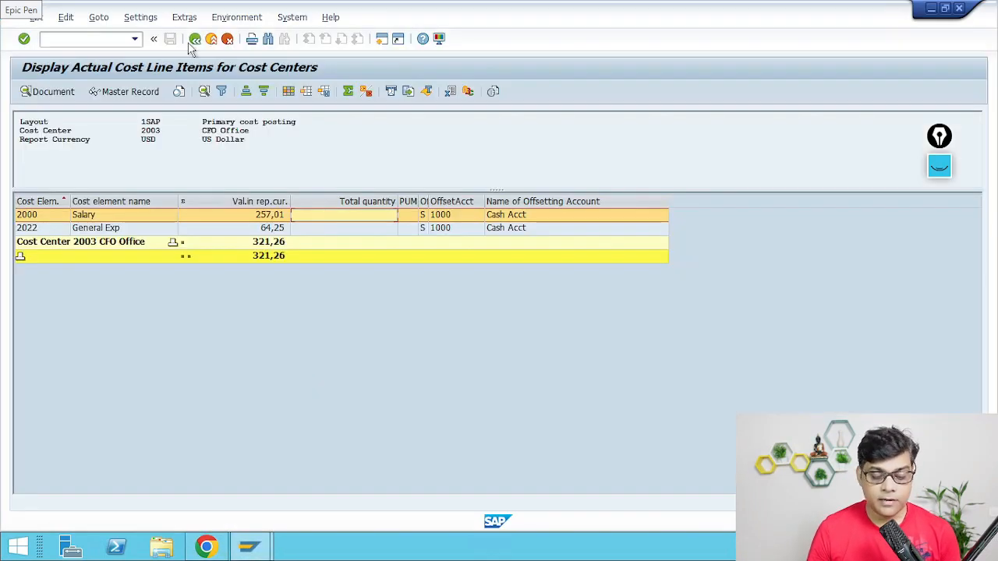
click(195, 38)
click(205, 267)
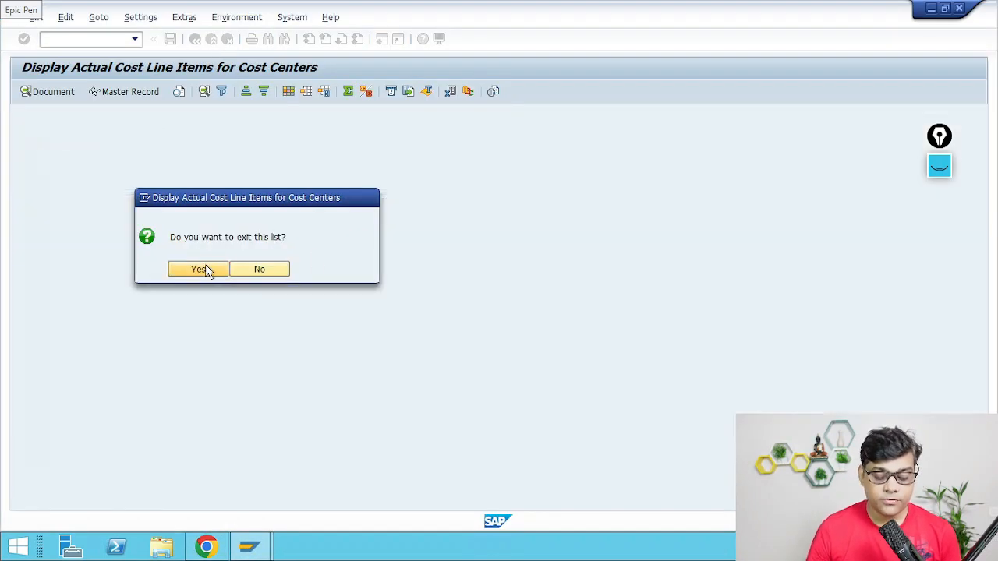
click(24, 91)
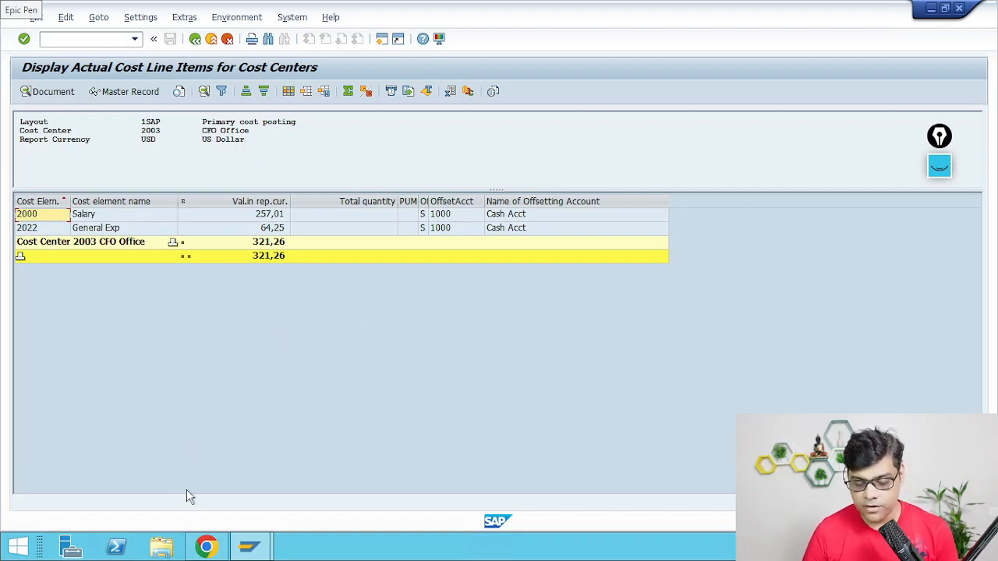
Step: Switch back to the A001-TEST result in Chrome and review its senders, receivers, journal entries and messages
click(206, 547)
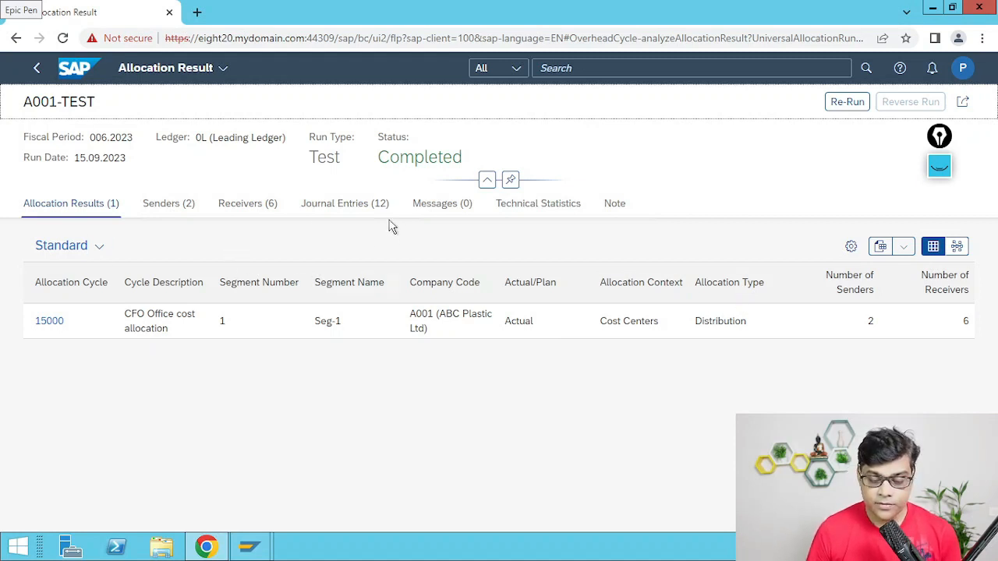
click(169, 204)
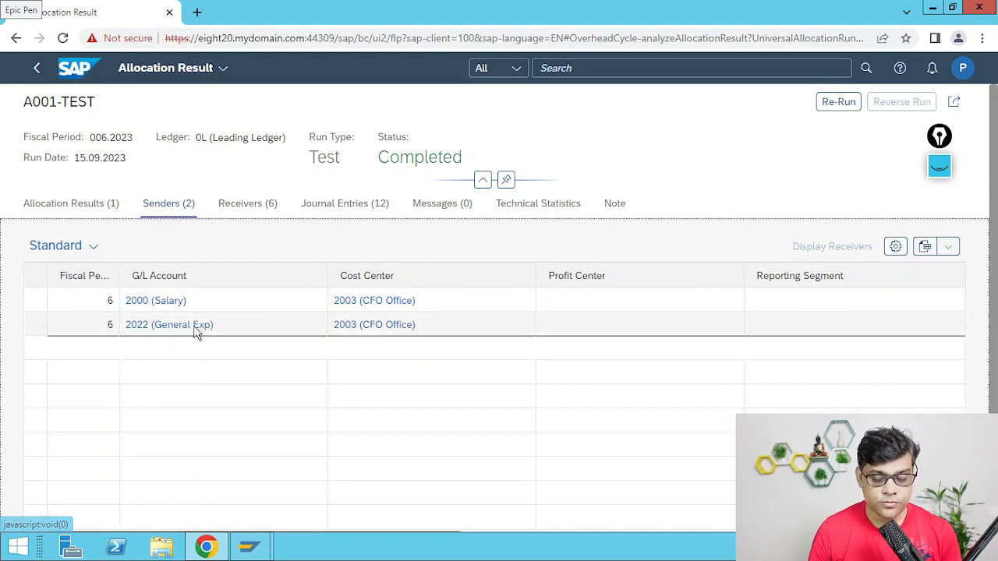
click(258, 207)
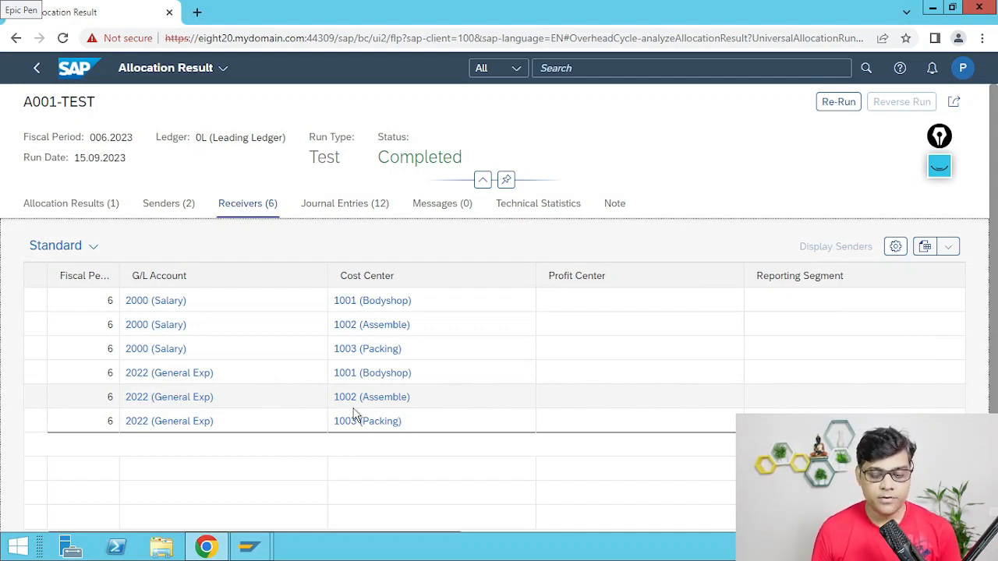
click(354, 205)
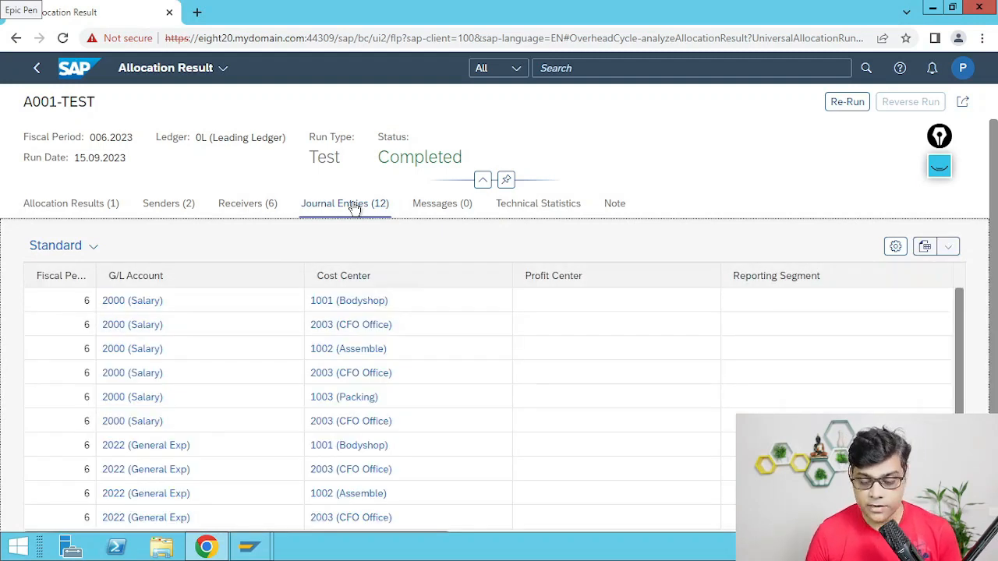
click(448, 209)
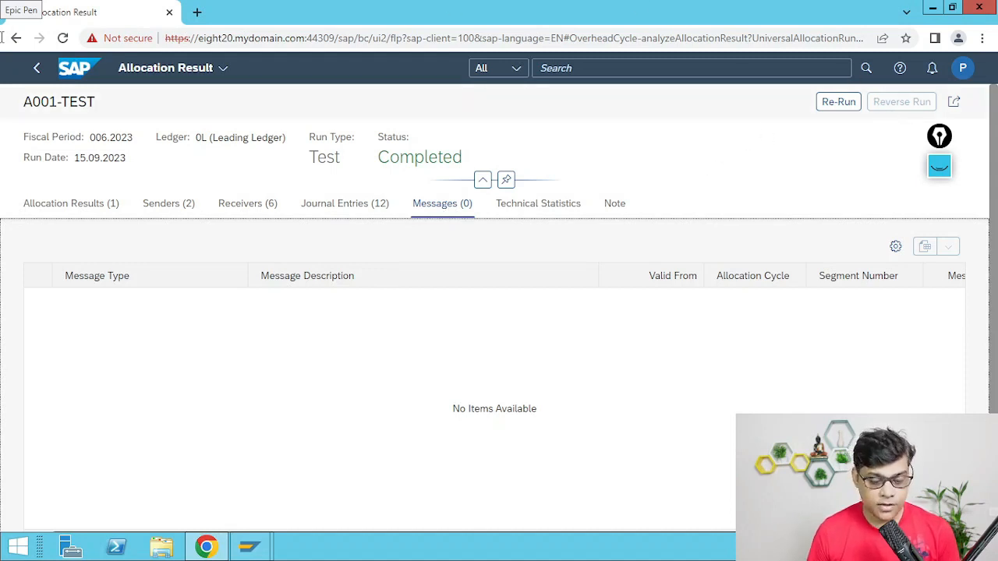
Step: Return to Run Allocations and open the live run settings for allocation cycle 15000
click(38, 74)
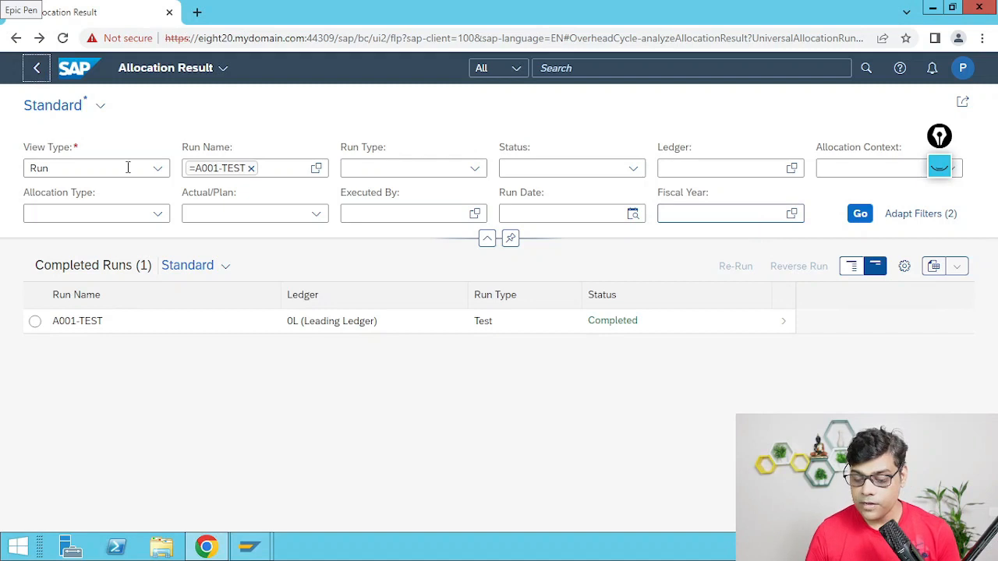
click(38, 72)
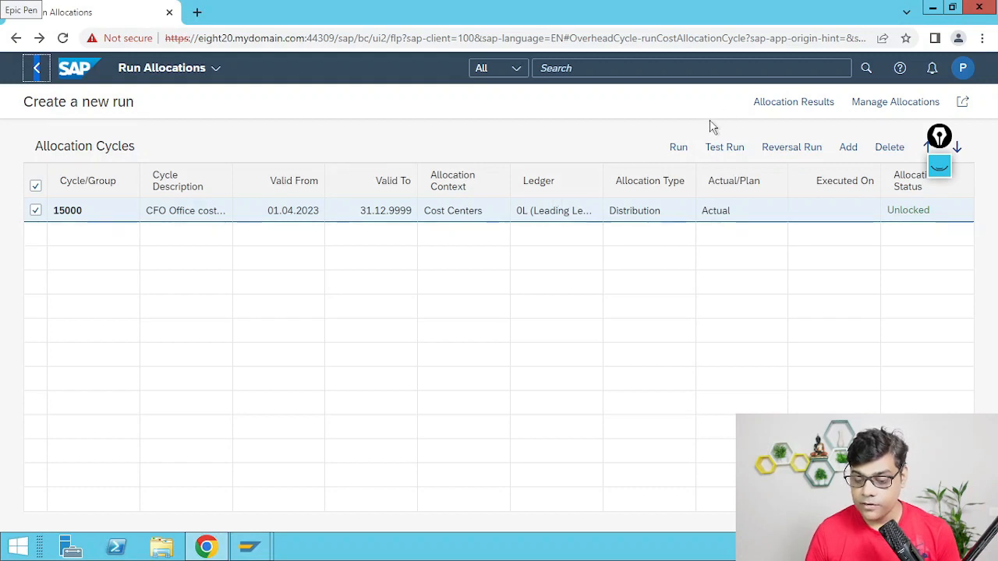
click(677, 151)
click(677, 150)
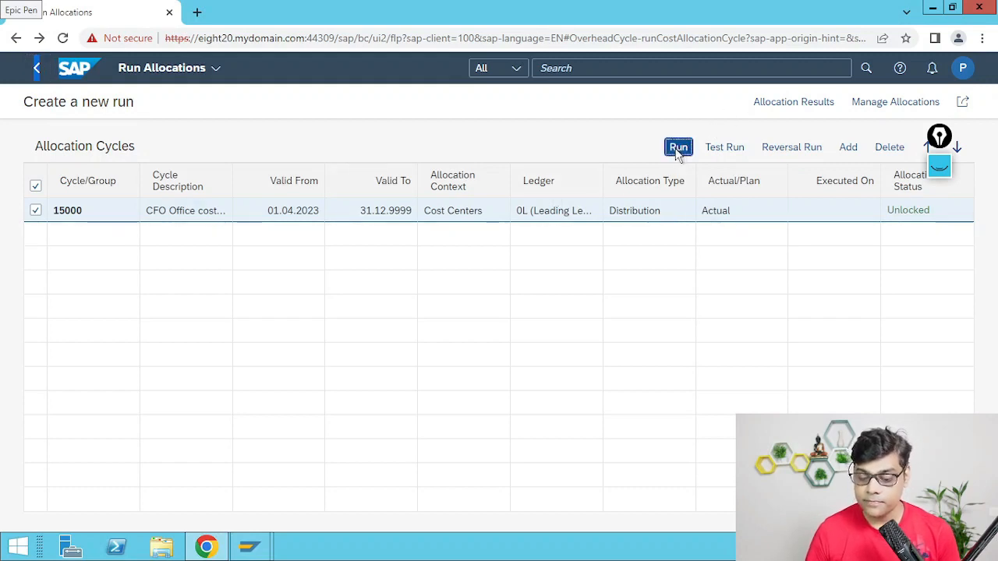
Step: Execute the live run as A001-Final with starting fiscal period 06.2023 and the note "Actual Run"
click(180, 139)
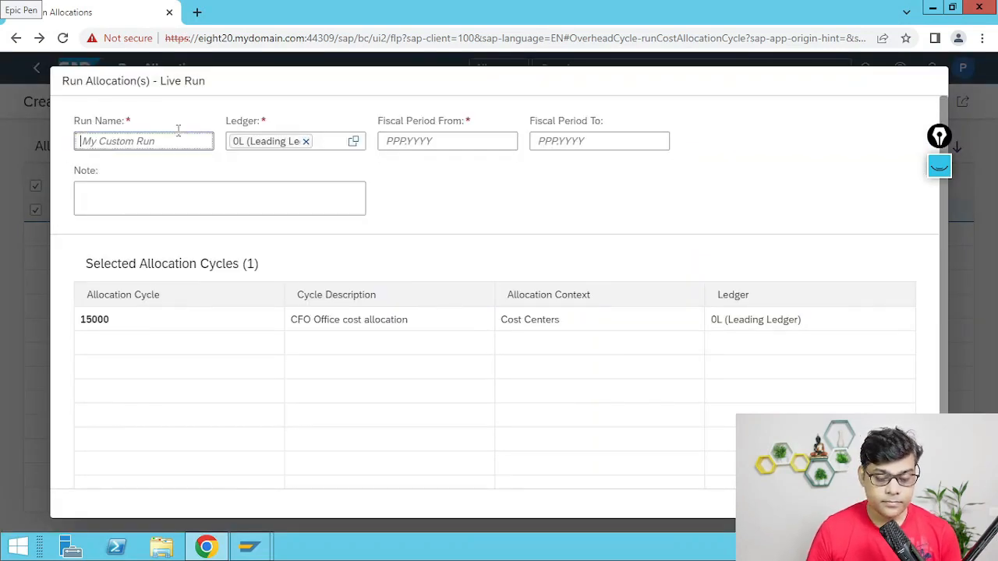
text(A001)
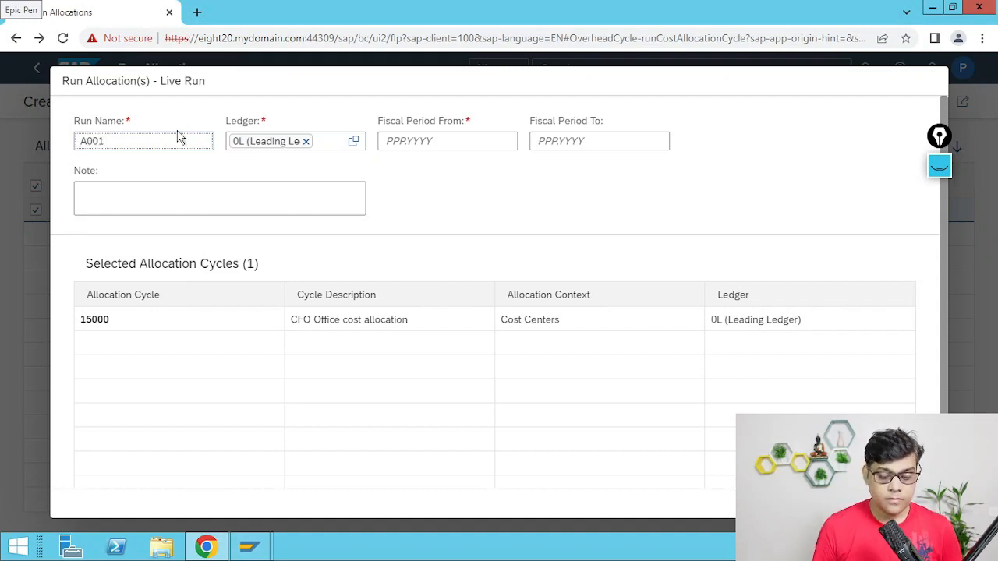
text(-Final)
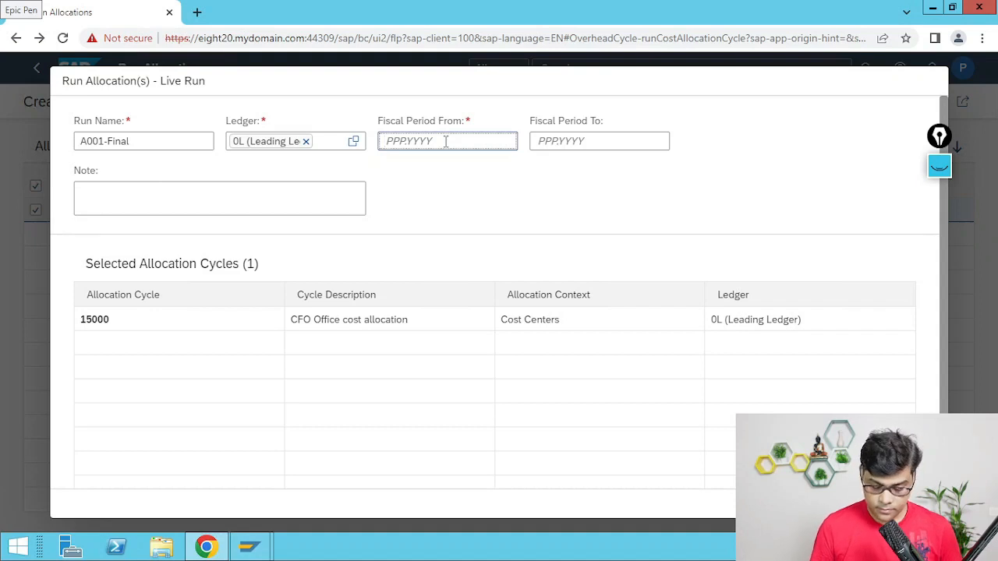
text(06.2023)
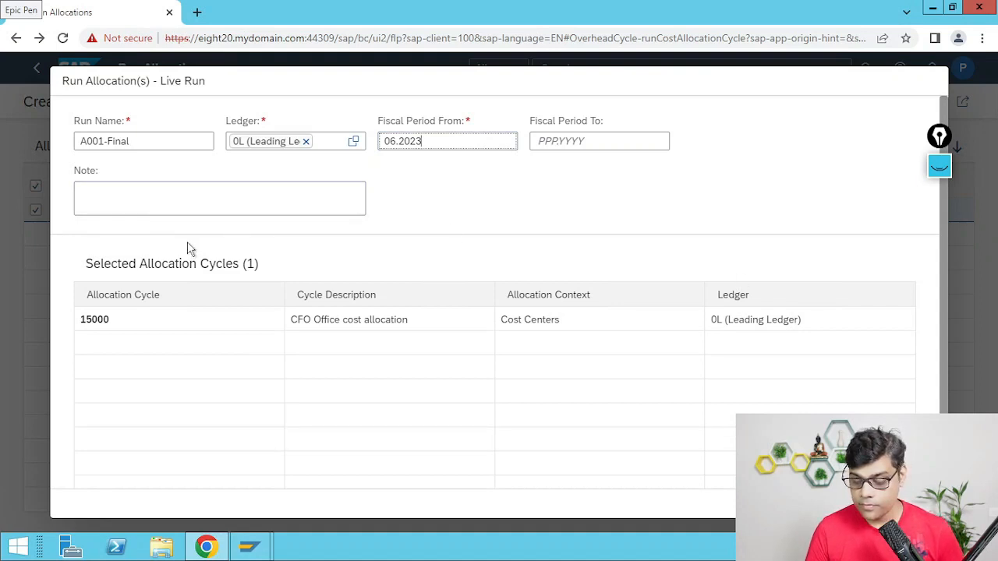
click(163, 206)
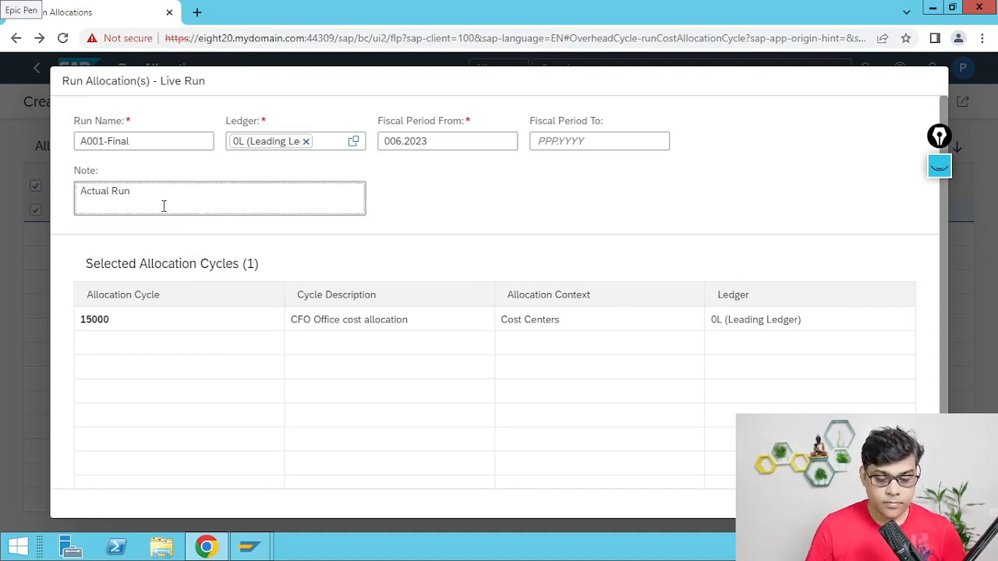
click(875, 504)
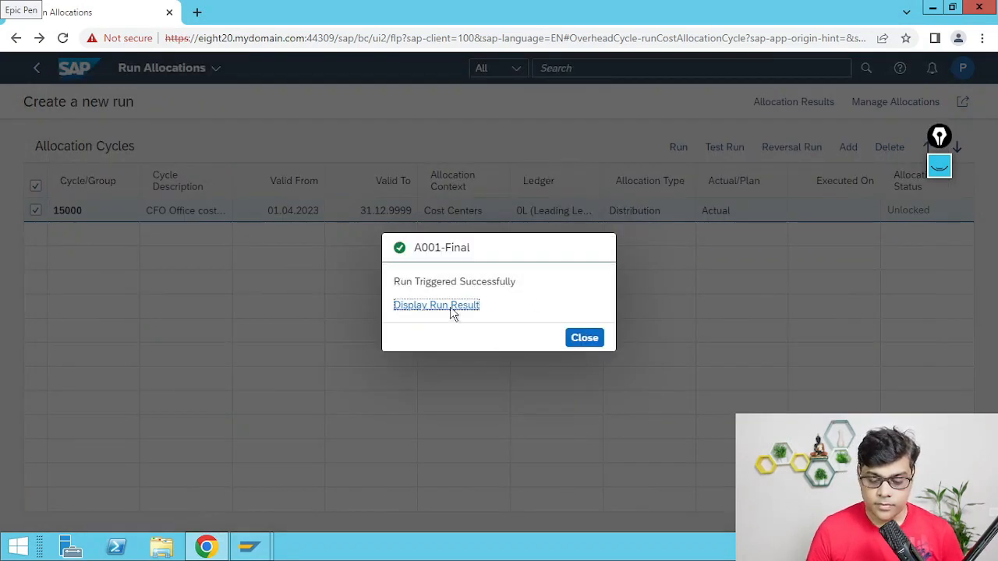
Step: Display the run result of A001-Final and open its details in Allocation Result
click(453, 309)
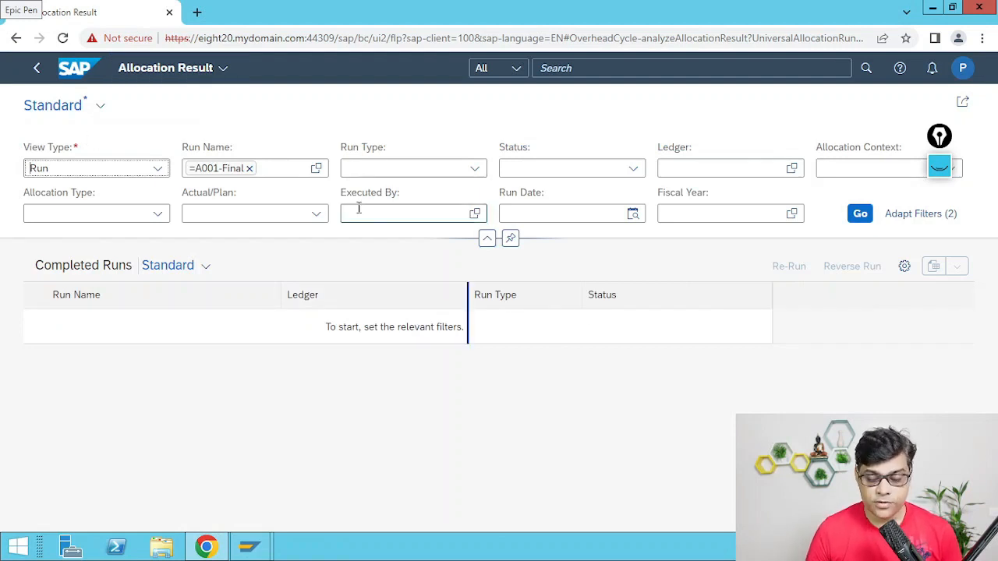
click(858, 215)
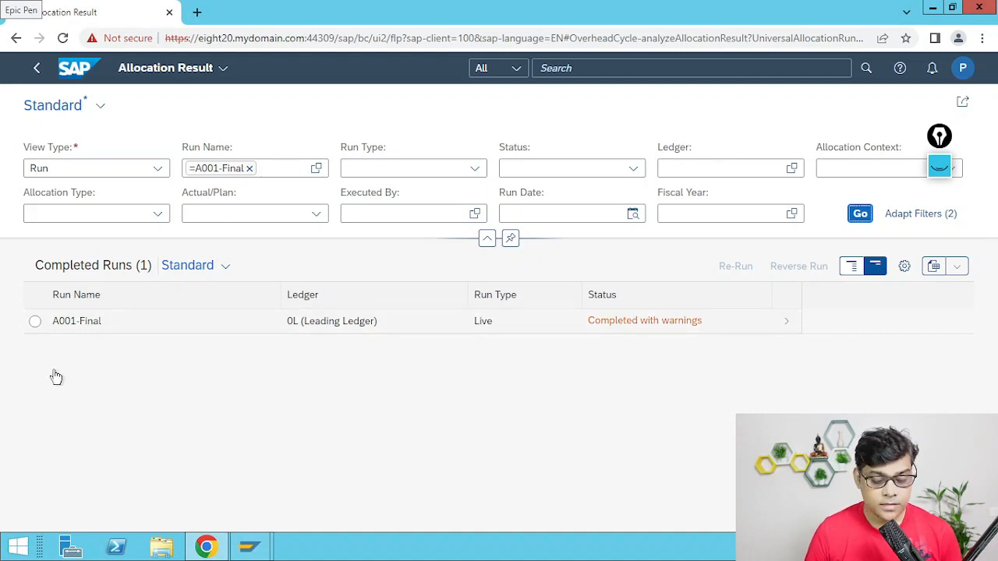
click(35, 322)
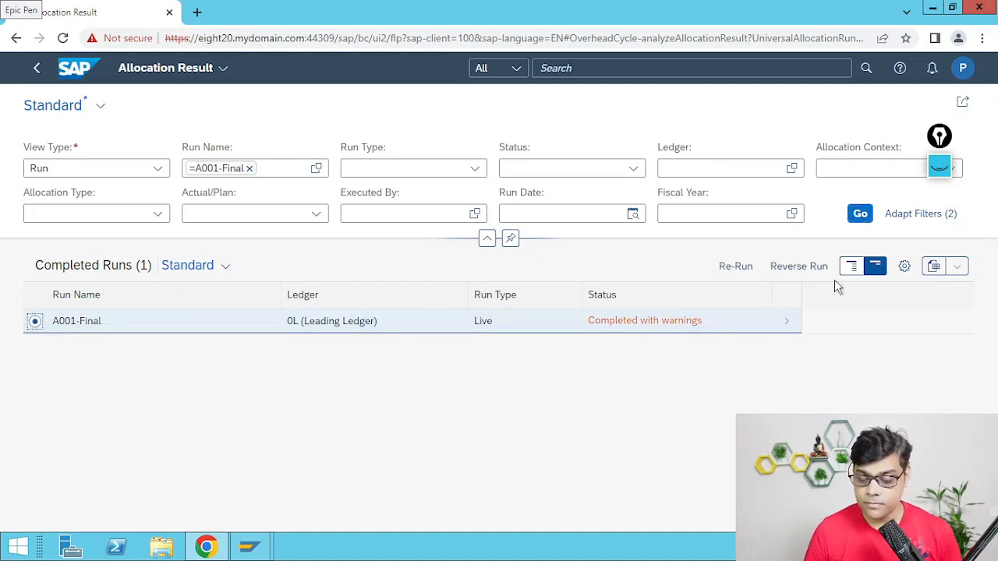
click(785, 331)
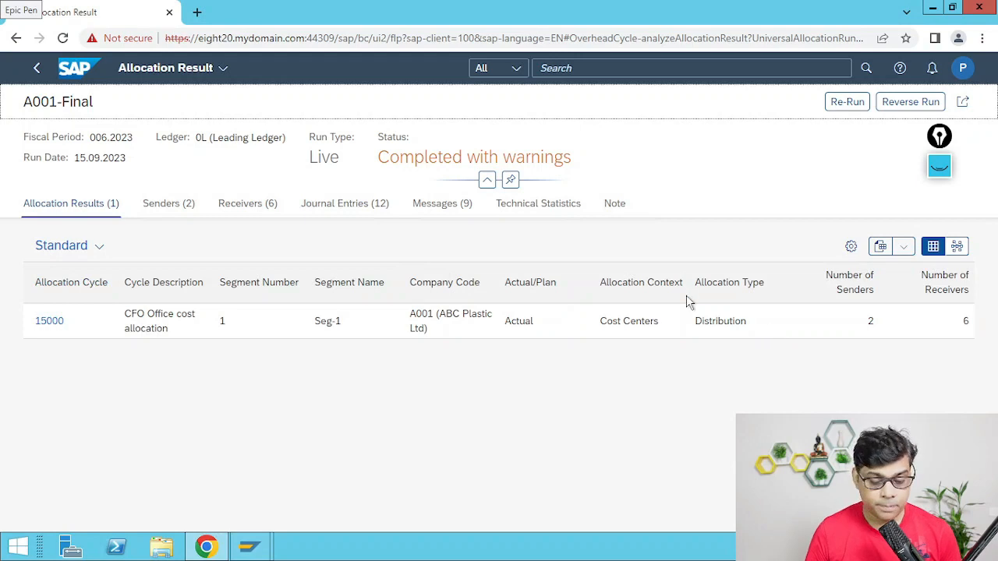
Step: Switch to the SAP GUI line item report and rerun it for cost center 2003 from its selection screen
click(264, 555)
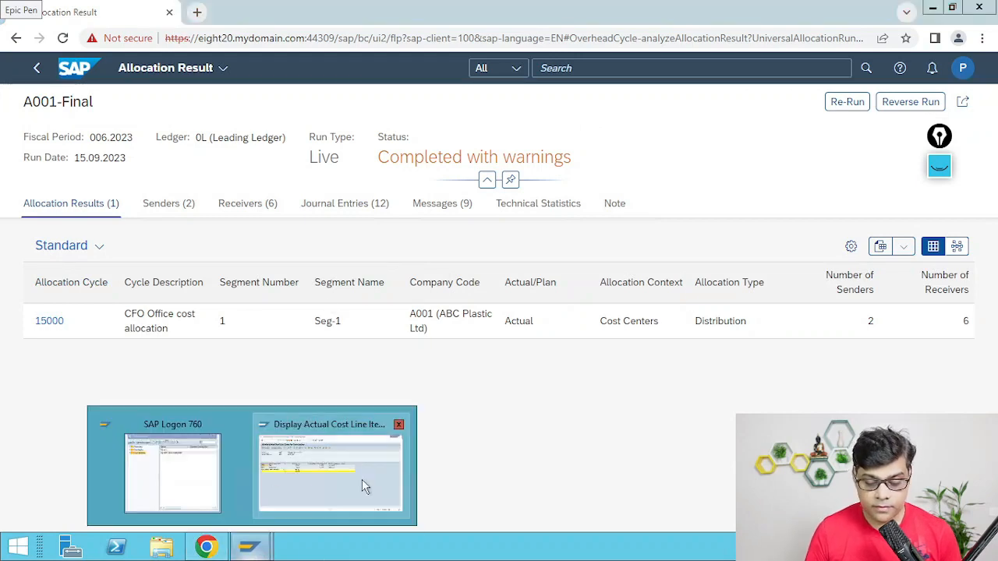
click(363, 485)
click(194, 38)
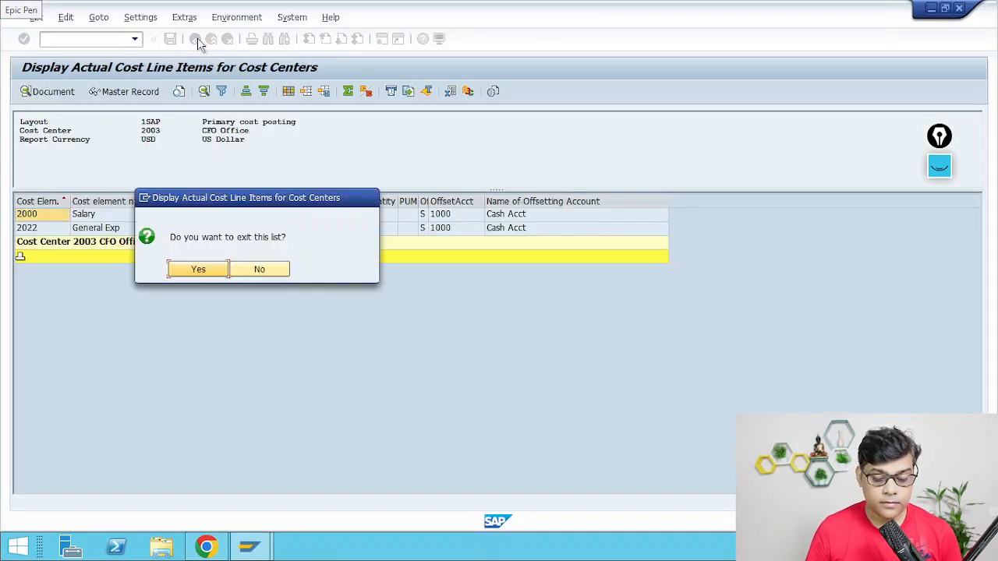
click(198, 265)
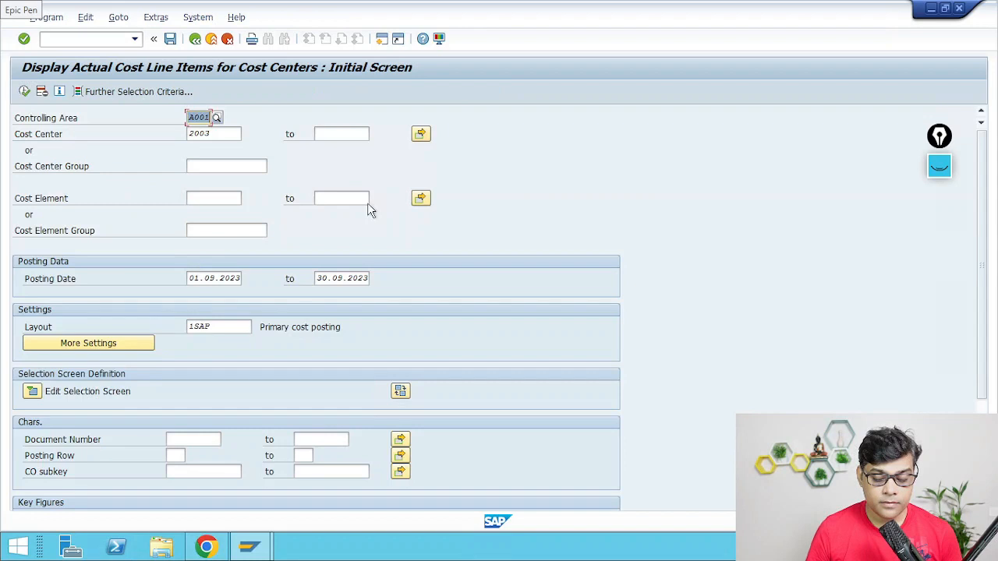
click(24, 91)
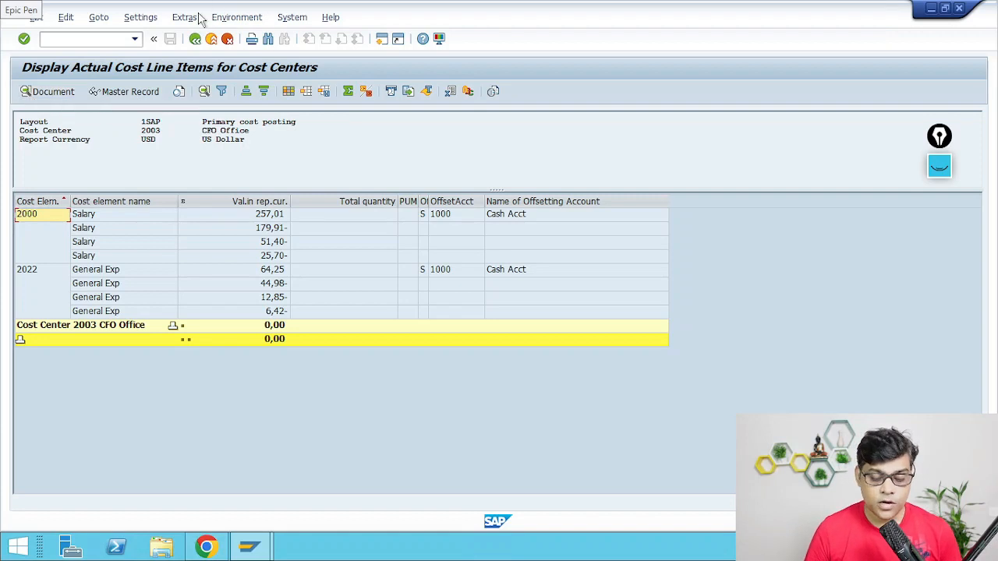
Step: Go back to the report selection and try to display line items for cost centers 10001 to 1003
click(195, 39)
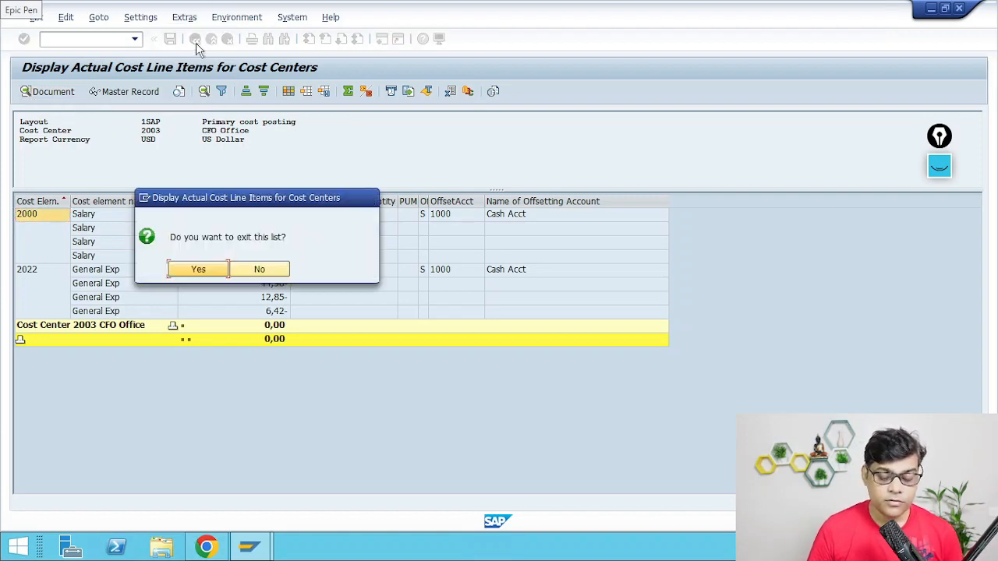
click(199, 270)
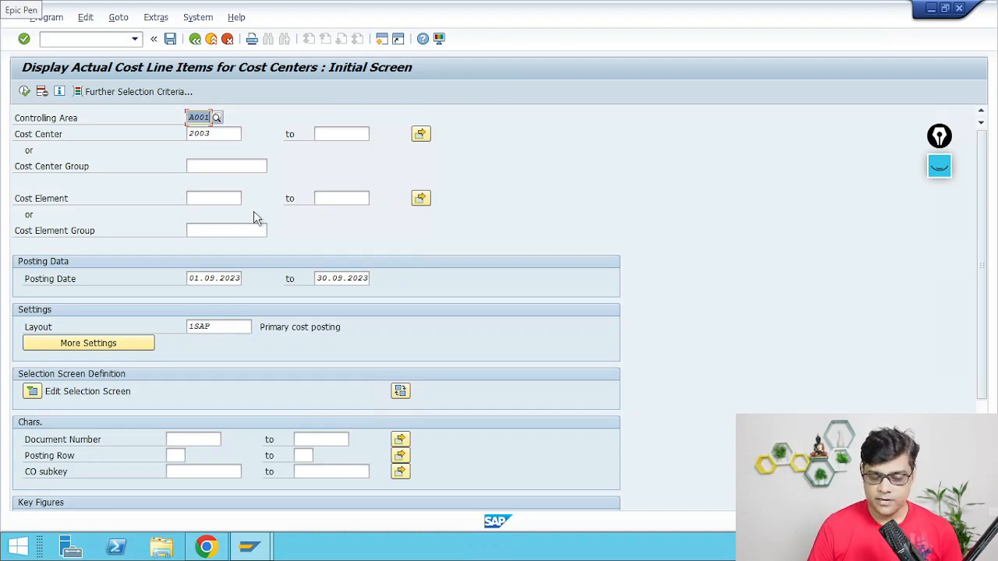
key(Tab)
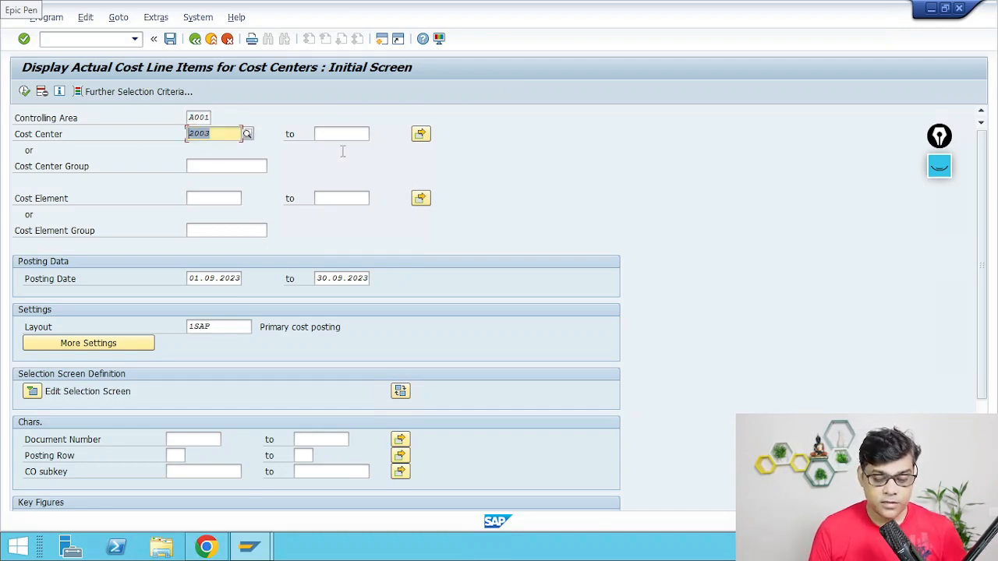
key(BackSpace)
text(10001)
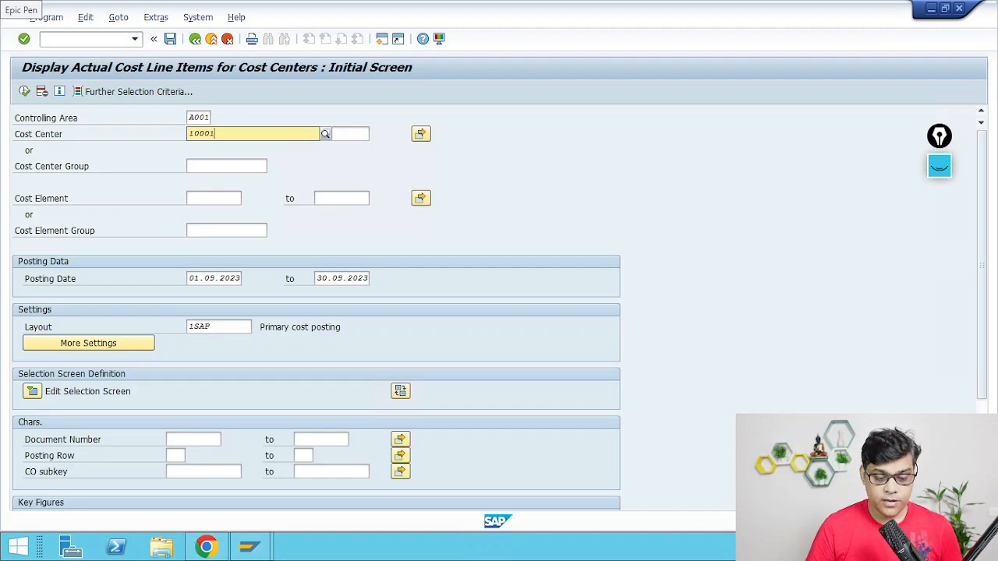
key(Tab)
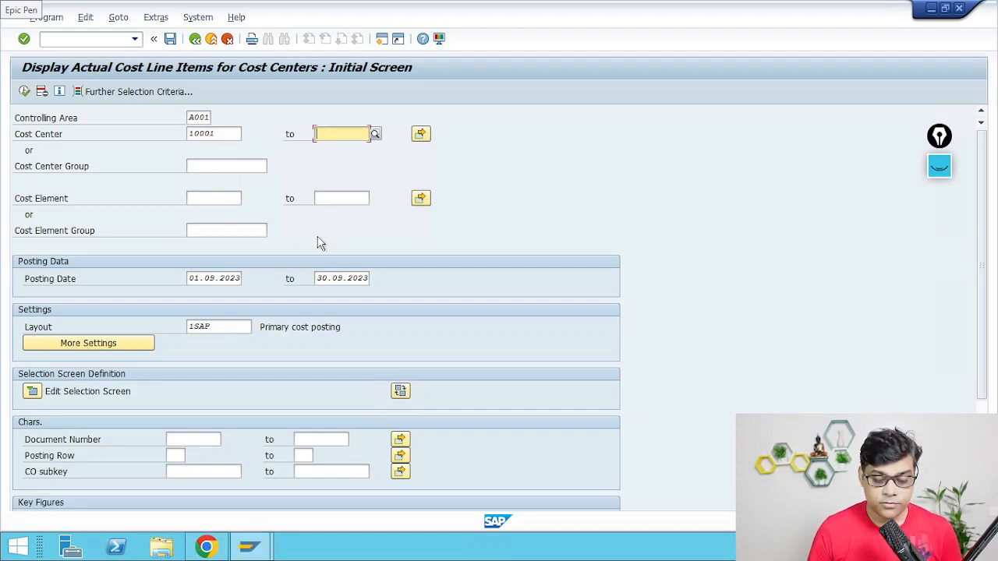
text(10003)
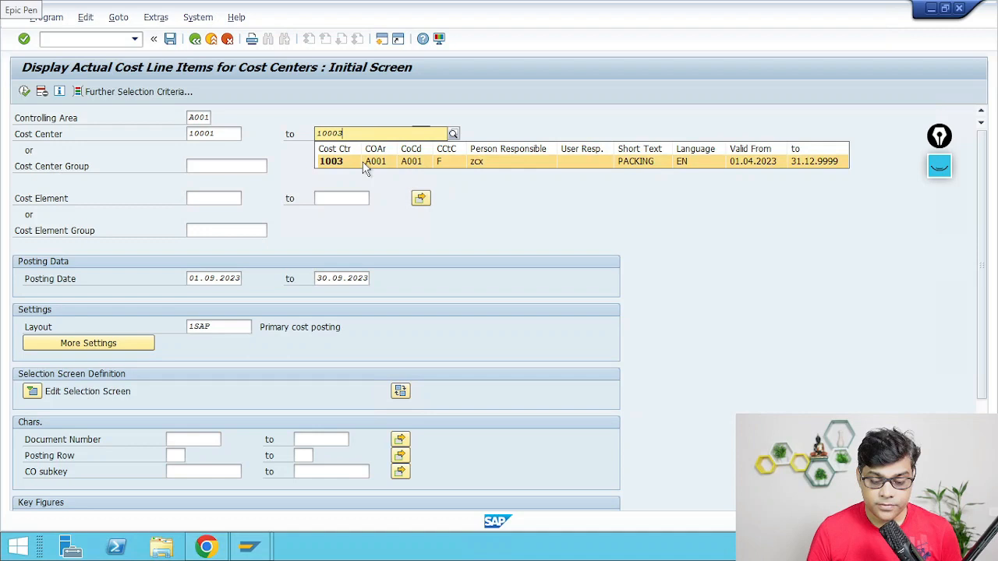
click(365, 163)
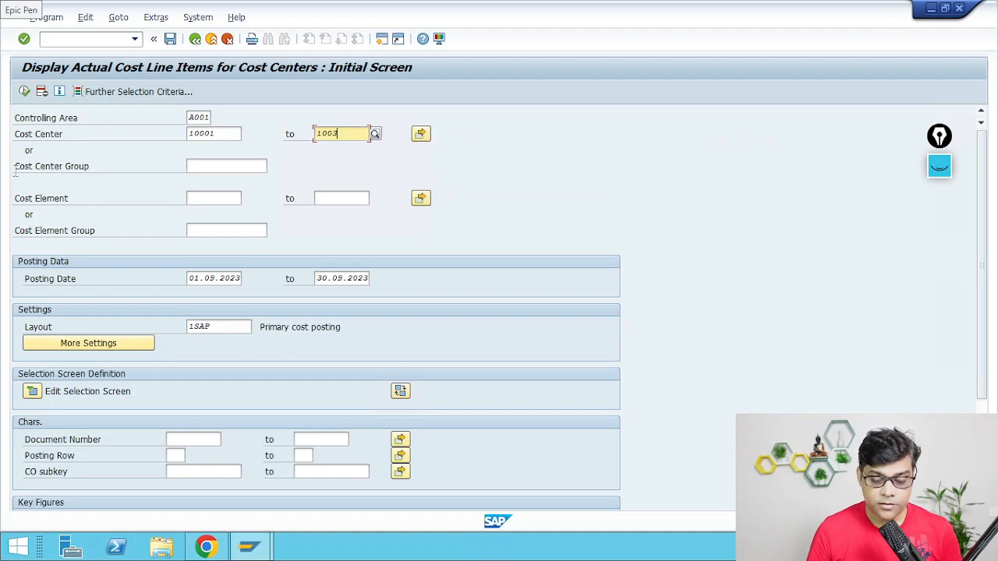
click(24, 91)
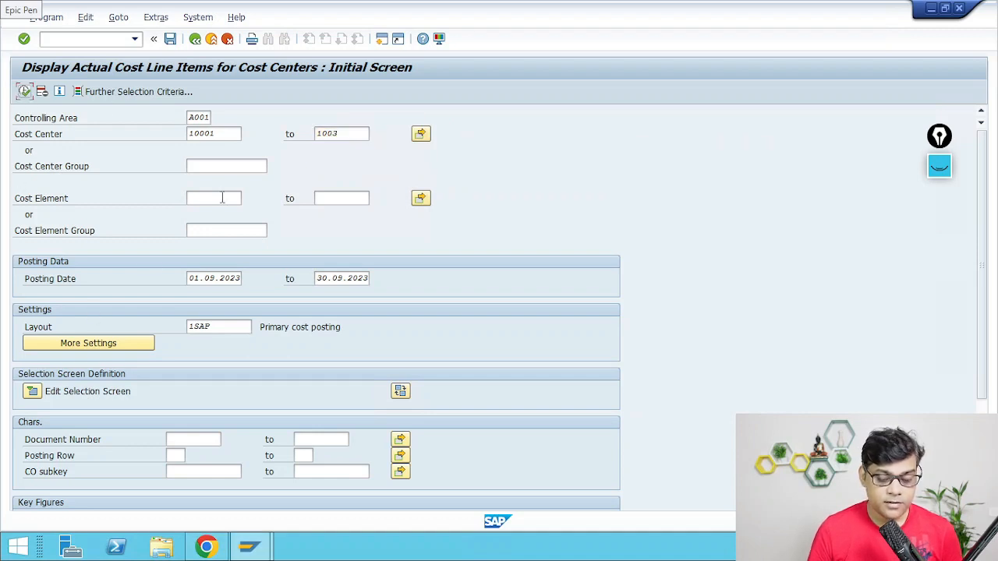
click(25, 91)
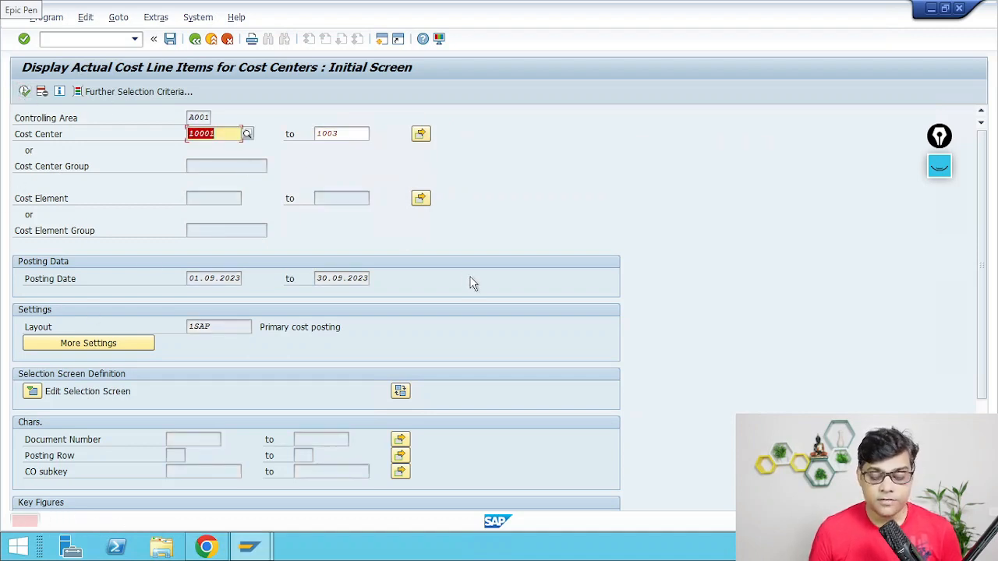
Step: Correct the starting cost center to 1001 and display the actual line items for the range
click(219, 136)
key(BackSpace)
key(BackSpace)
text(1)
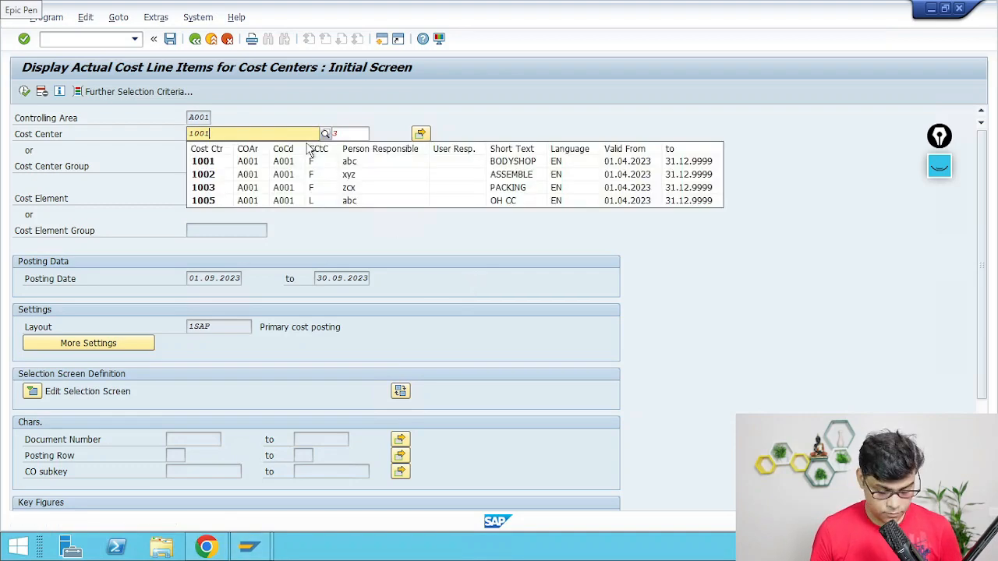
key(F8)
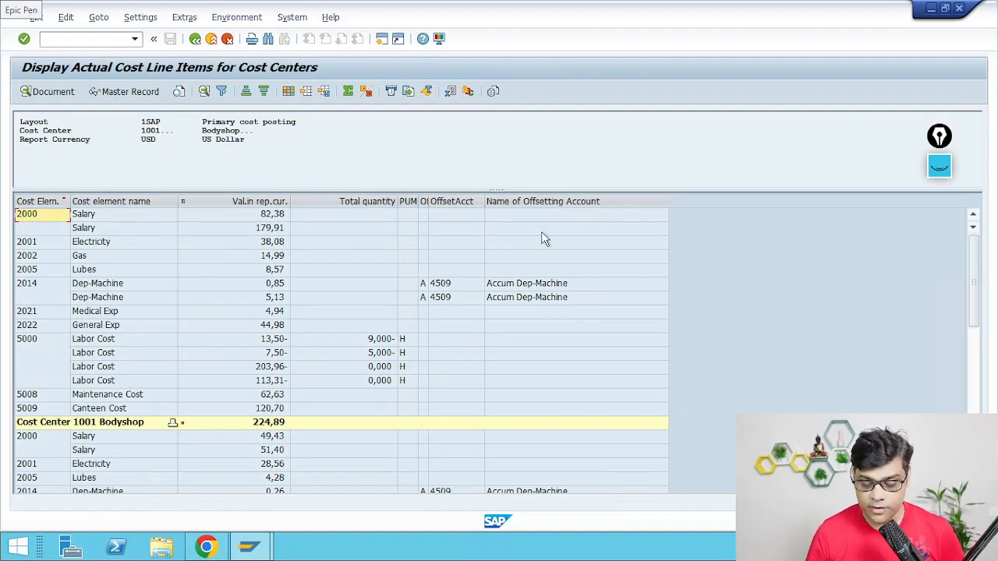
Step: Switch back to the A001-Final result in Chrome and open the Allocation Flow of cycle 15000
click(206, 548)
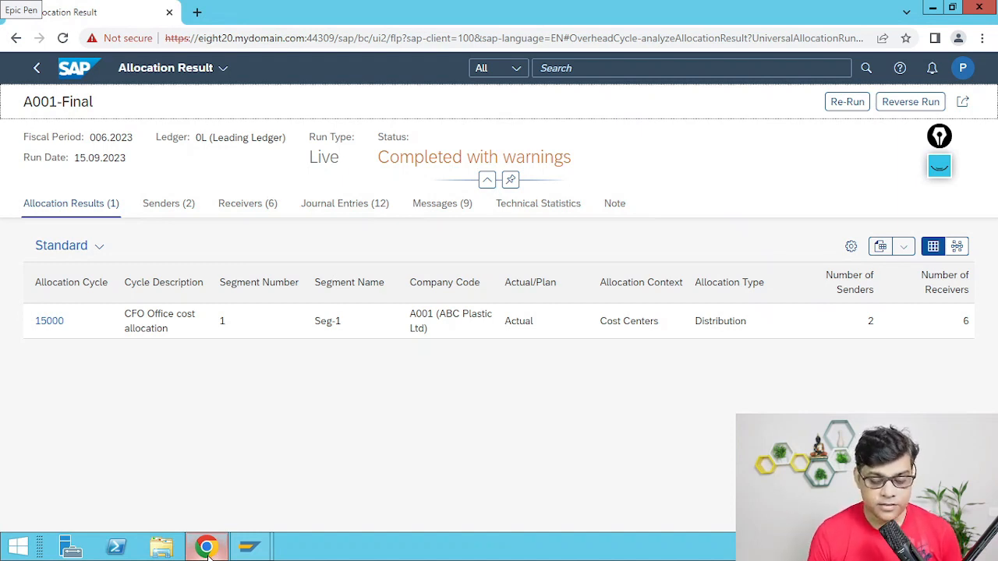
click(49, 321)
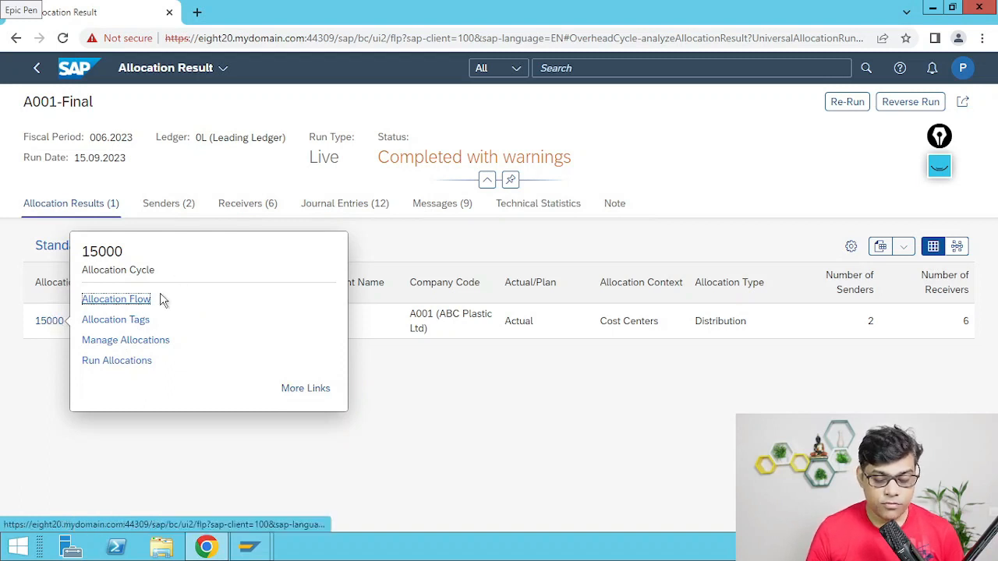
click(116, 300)
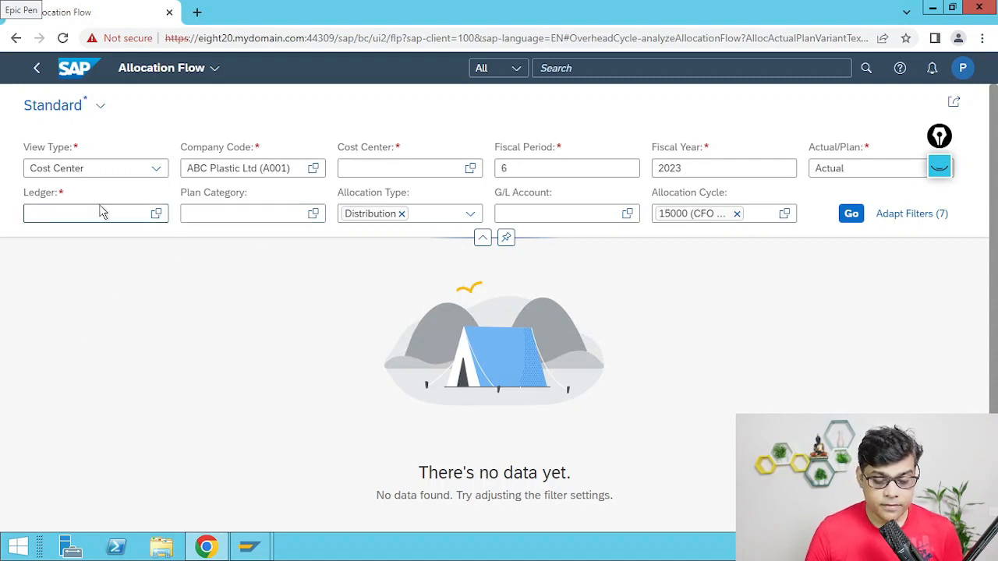
Step: Set the ledger to 0L and the view type to Cost Center, and try to display the flow without a cost center
click(126, 213)
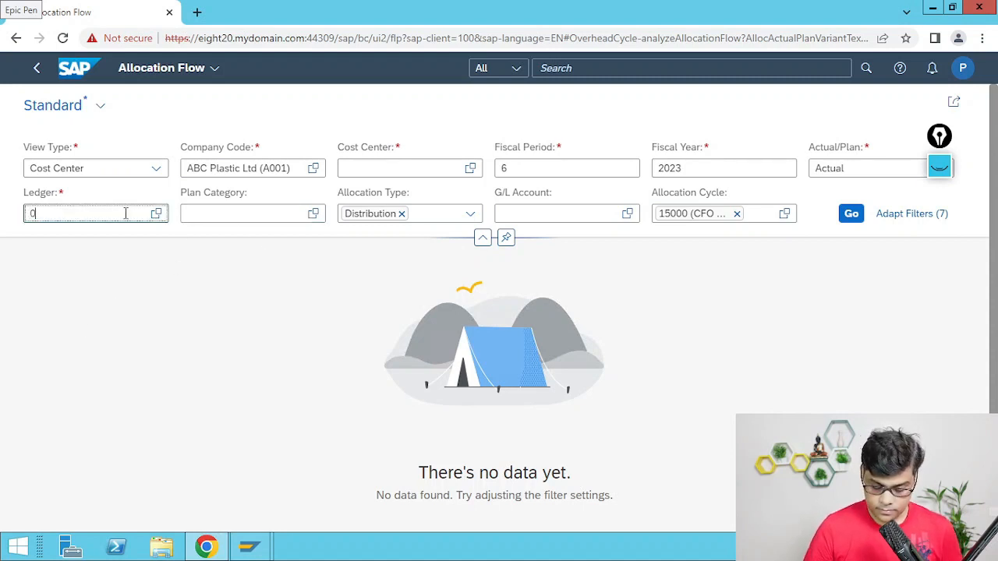
text(0l)
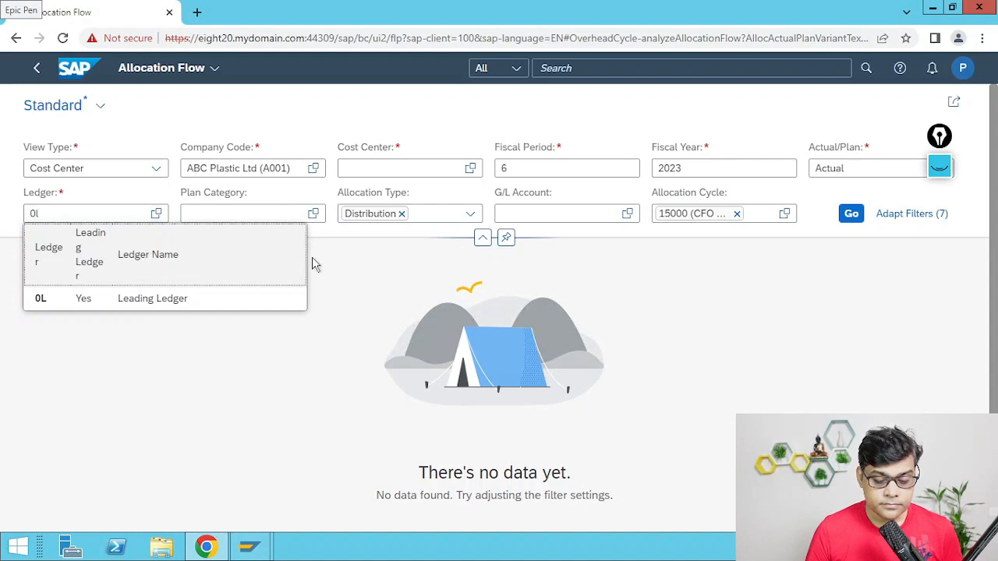
click(159, 299)
click(155, 168)
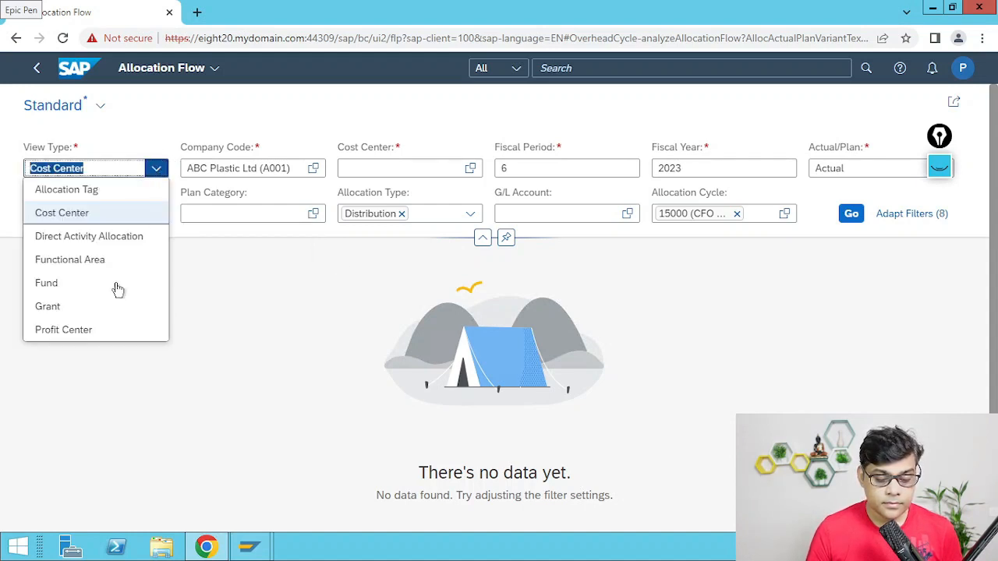
click(103, 215)
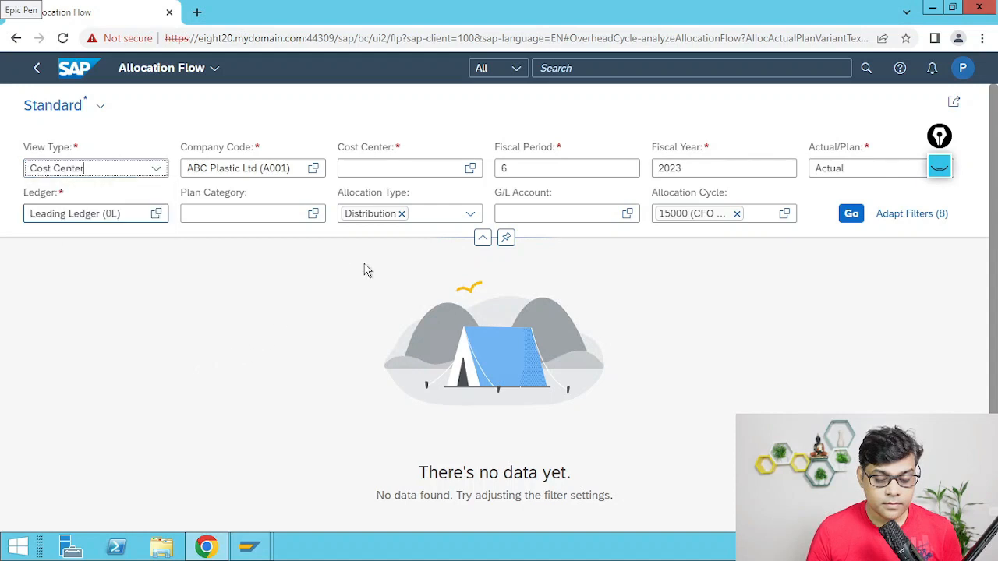
click(408, 166)
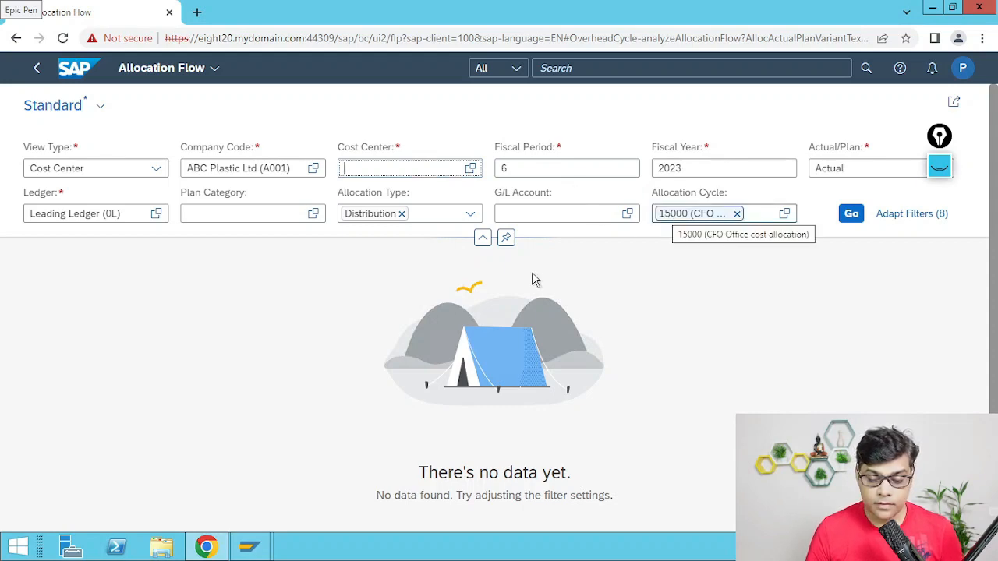
click(851, 215)
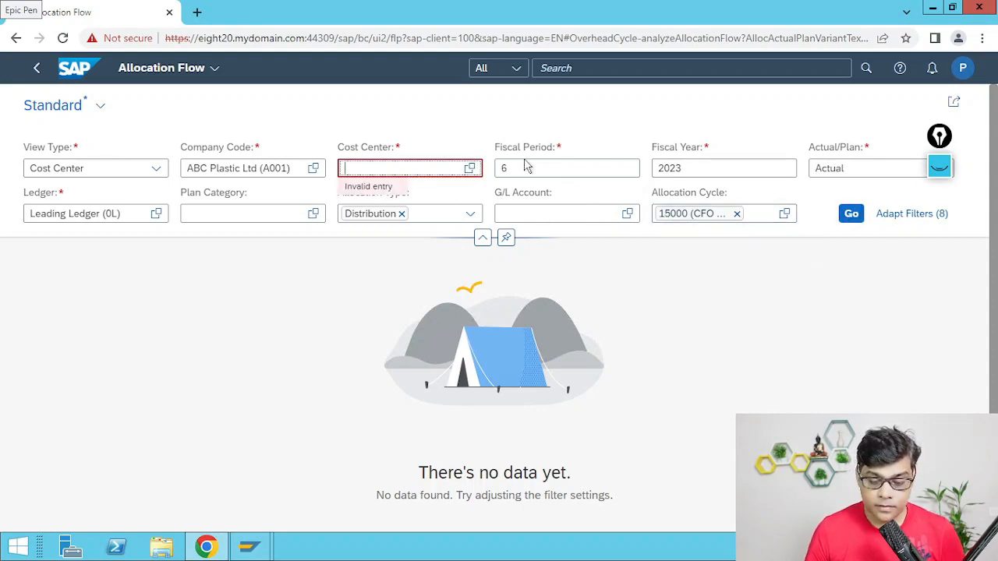
Step: Choose CFO Office (2003) of company code A001 as the cost center and display the allocation flow
click(468, 167)
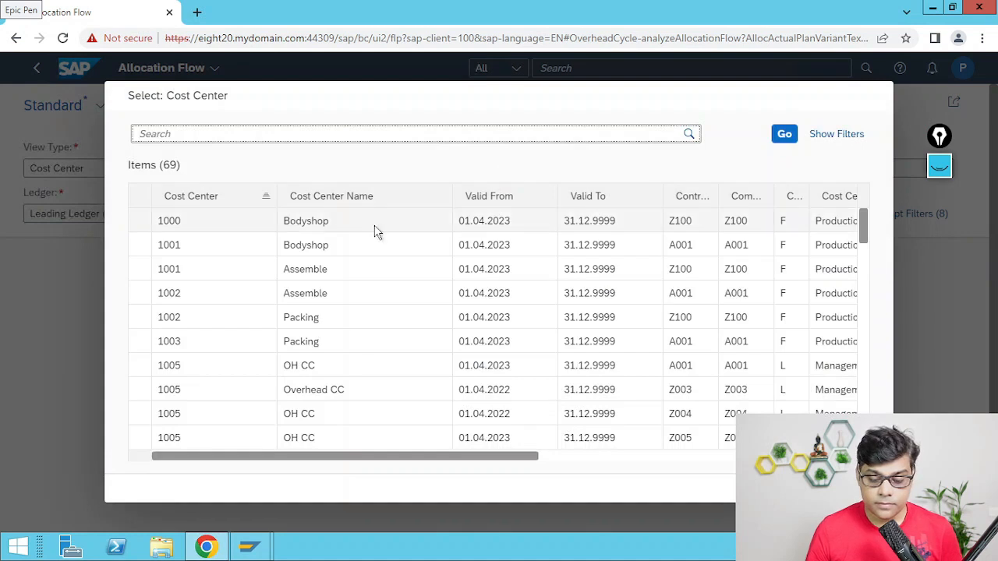
scroll(347, 372, down, 3)
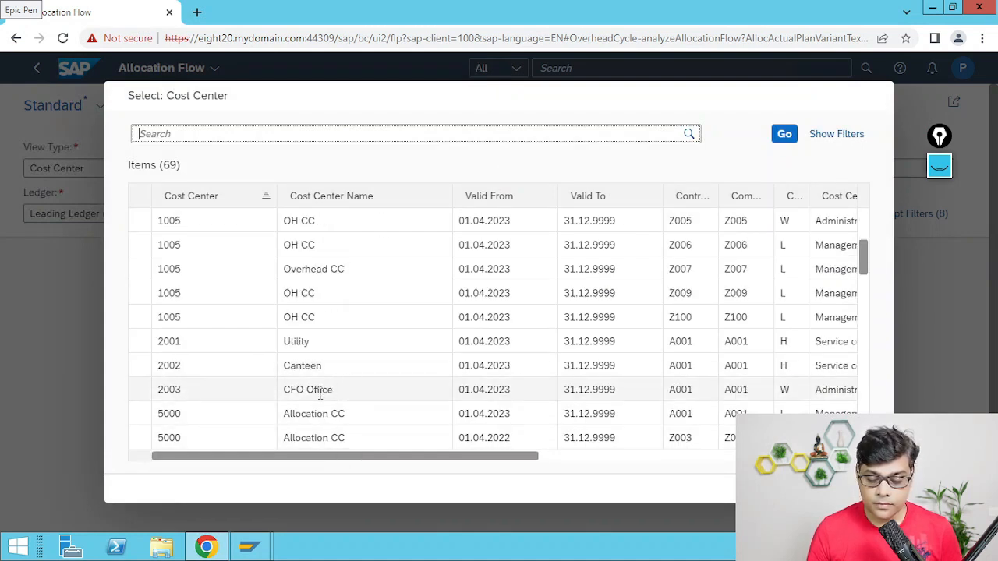
click(292, 395)
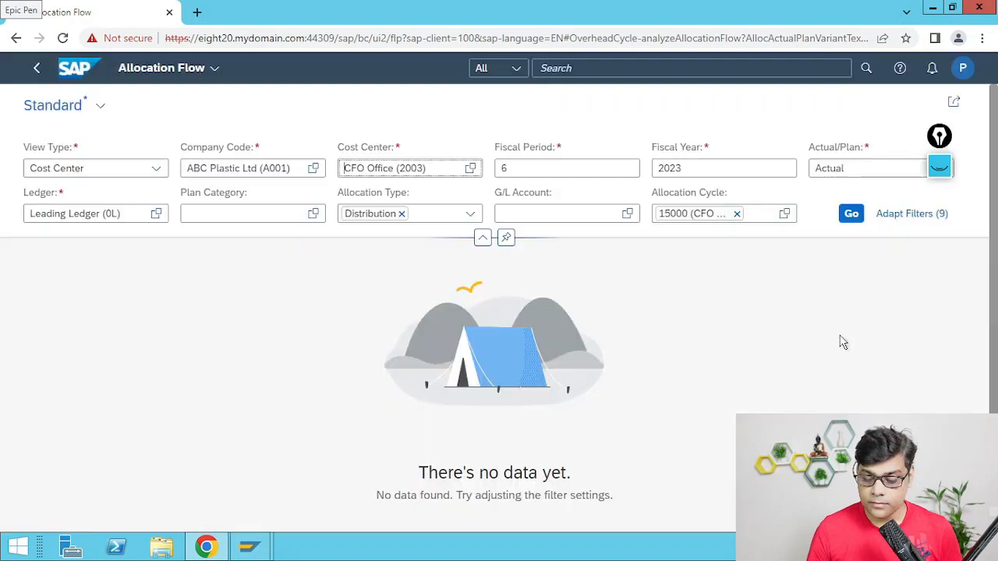
click(848, 215)
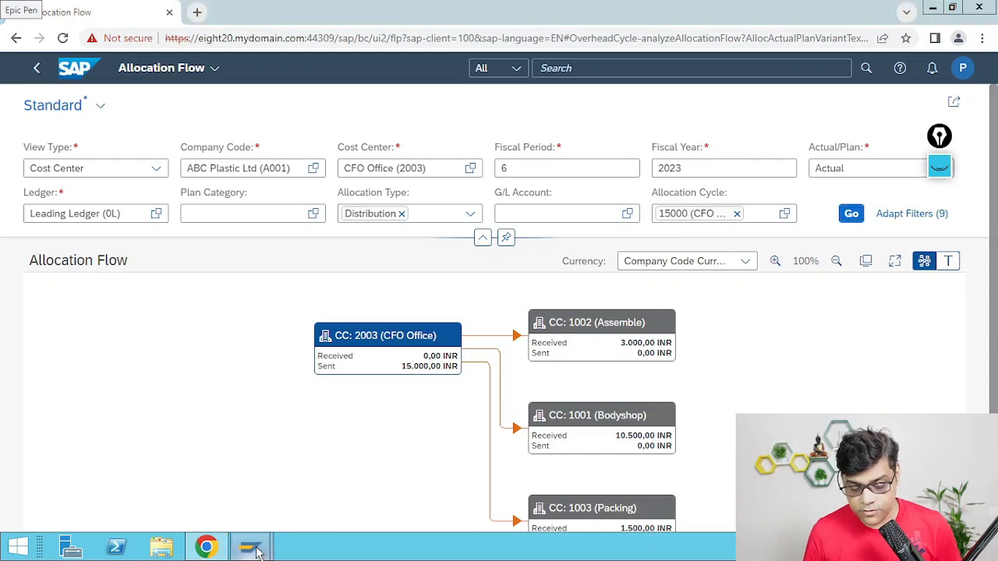
Step: Check the SAP GUI cost center line items, and return to Chrome to view the full allocation flow diagram
mouse_move(249, 547)
click(322, 473)
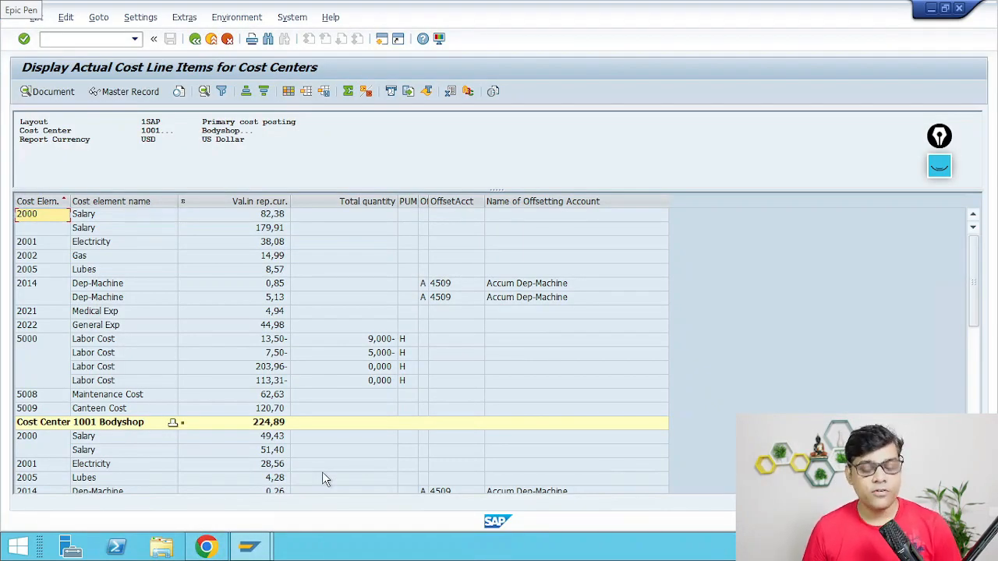
click(223, 550)
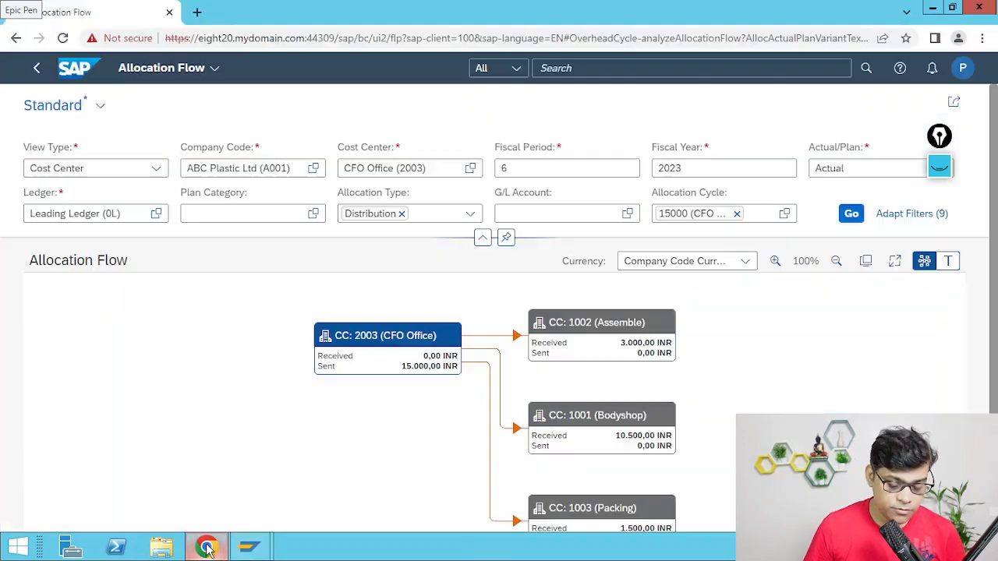
scroll(548, 458, down, 1)
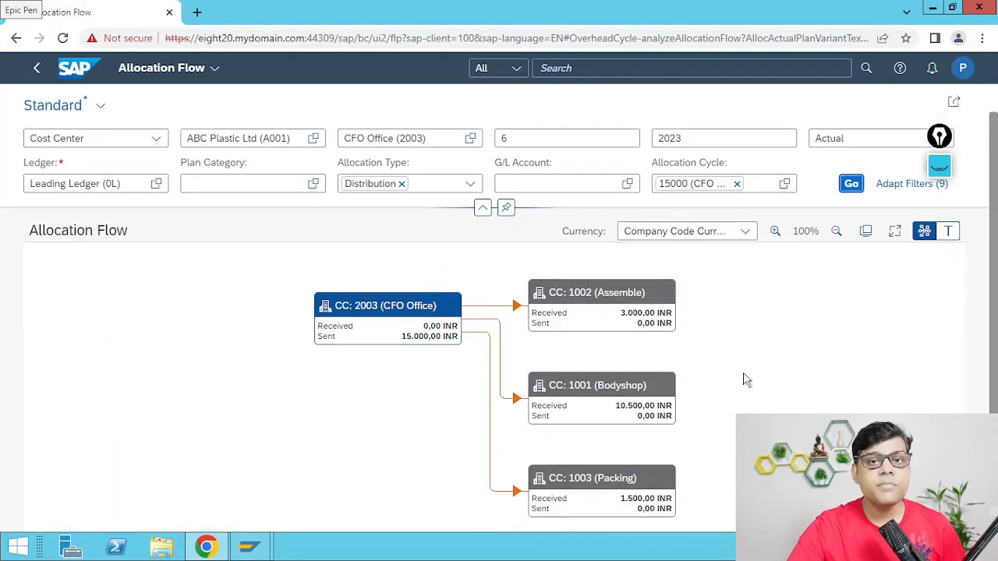
Step: Annotate the CFO Office sender and the three receiver cost centers in the flow diagram with the pen, and clear the marks
click(942, 164)
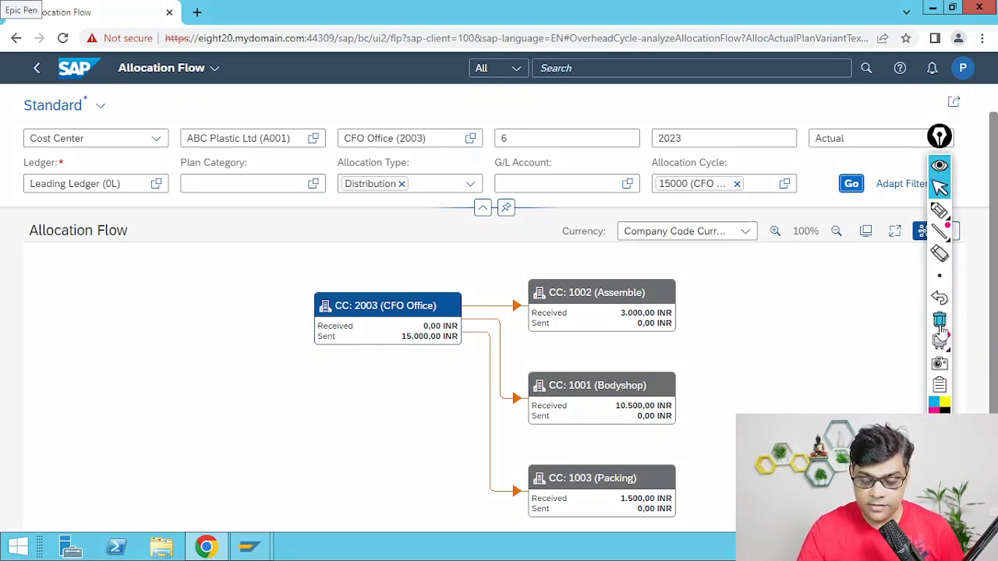
click(940, 210)
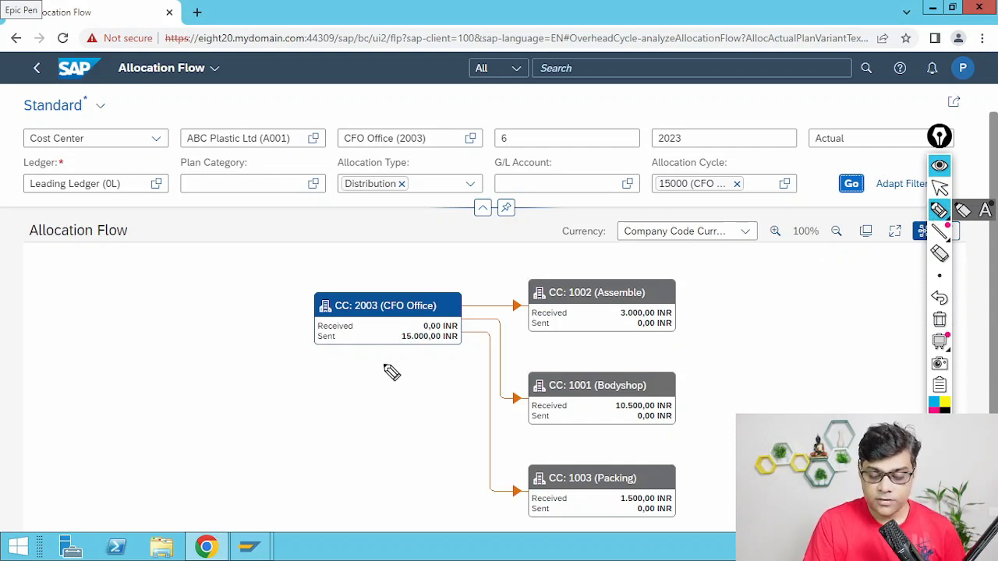
mouse_move(370, 359)
mouse_down()
mouse_move(424, 347)
mouse_move(420, 354)
mouse_up()
mouse_move(457, 300)
mouse_down()
mouse_move(344, 318)
mouse_move(410, 343)
mouse_up()
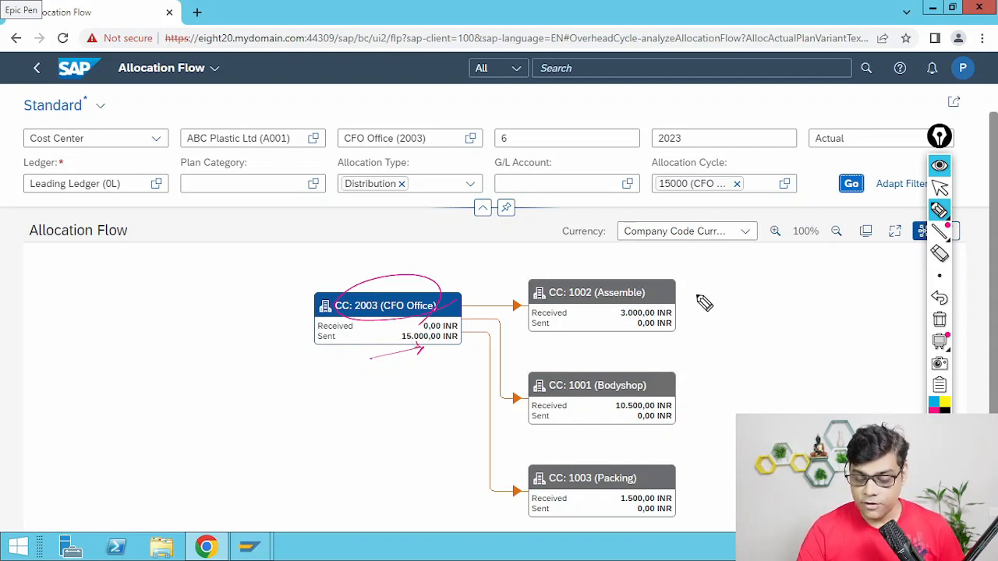
drag(688, 288, 727, 272)
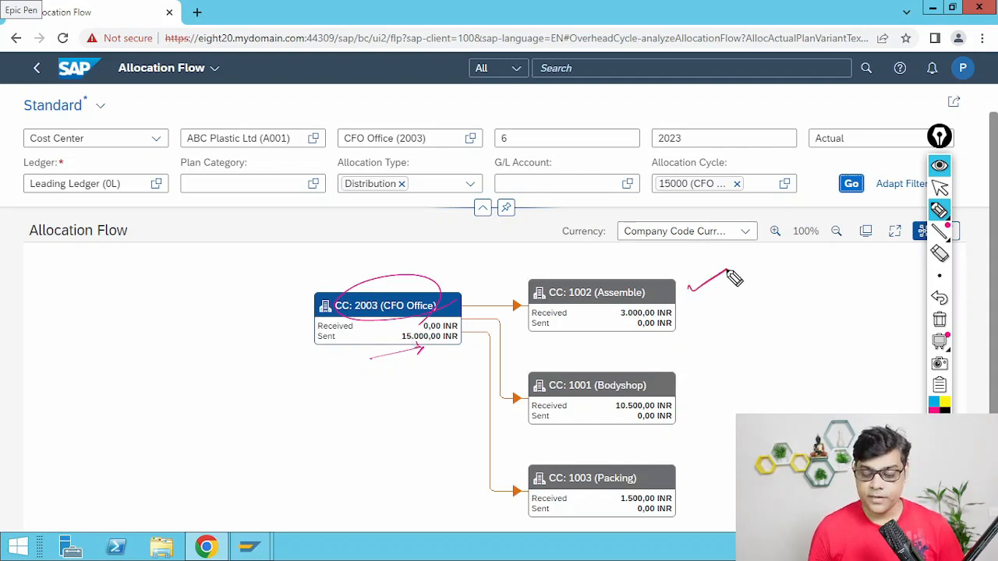
drag(697, 395, 748, 367)
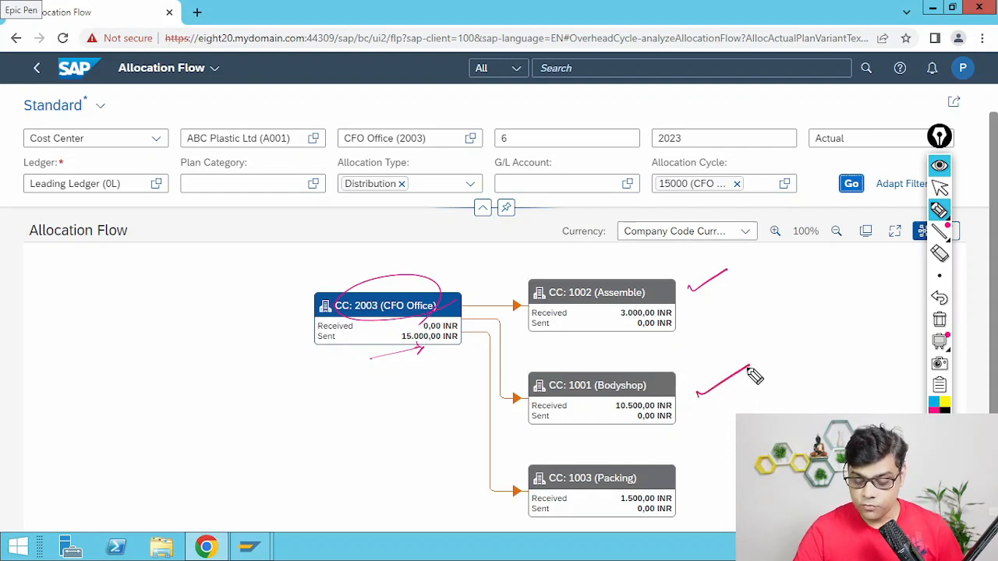
drag(696, 493, 736, 468)
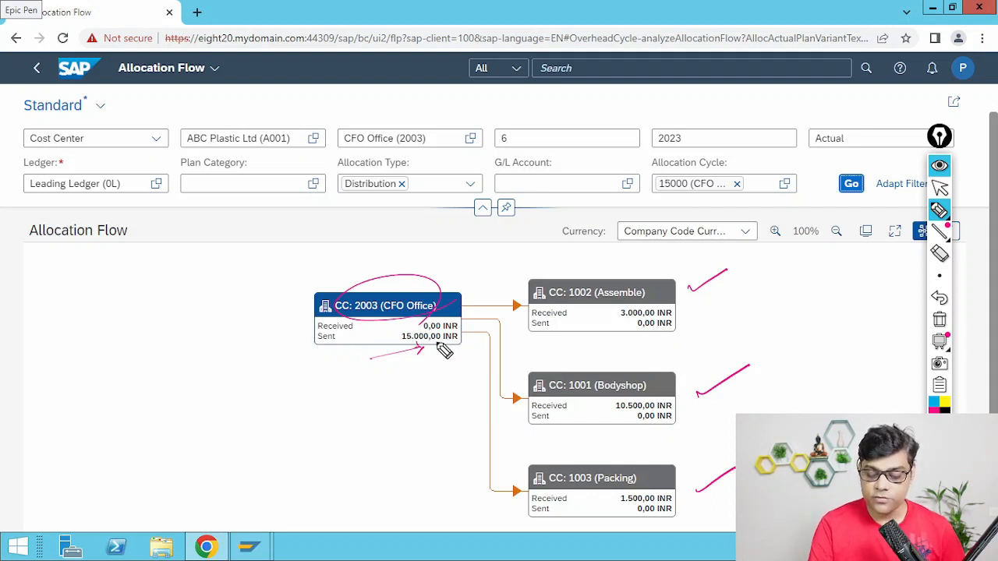
click(939, 320)
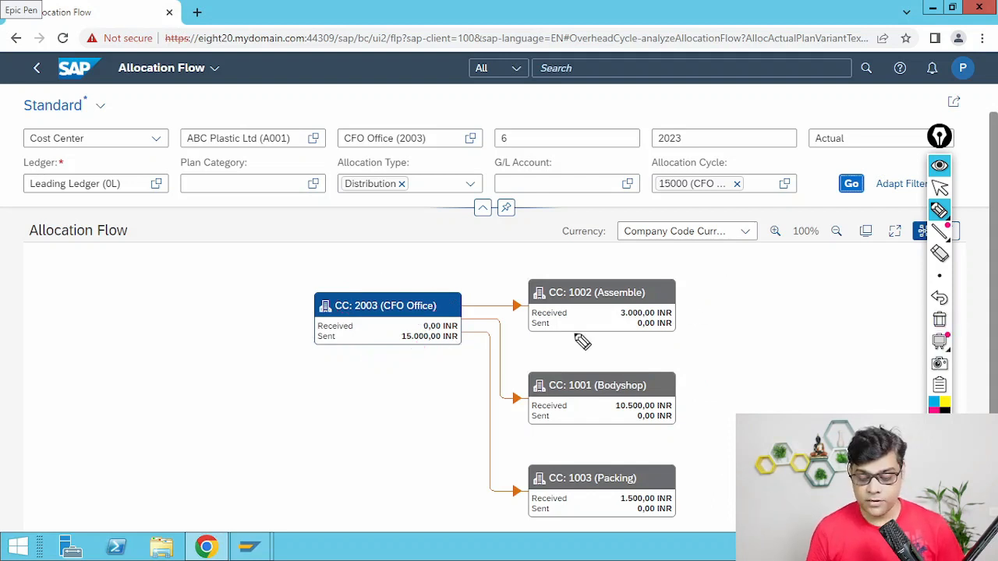
Step: Tick the Assemble, Bodyshop and Packing receivers with the pen, draw a bracket beside them, and return to the normal pointer
drag(684, 308, 710, 295)
drag(686, 390, 711, 376)
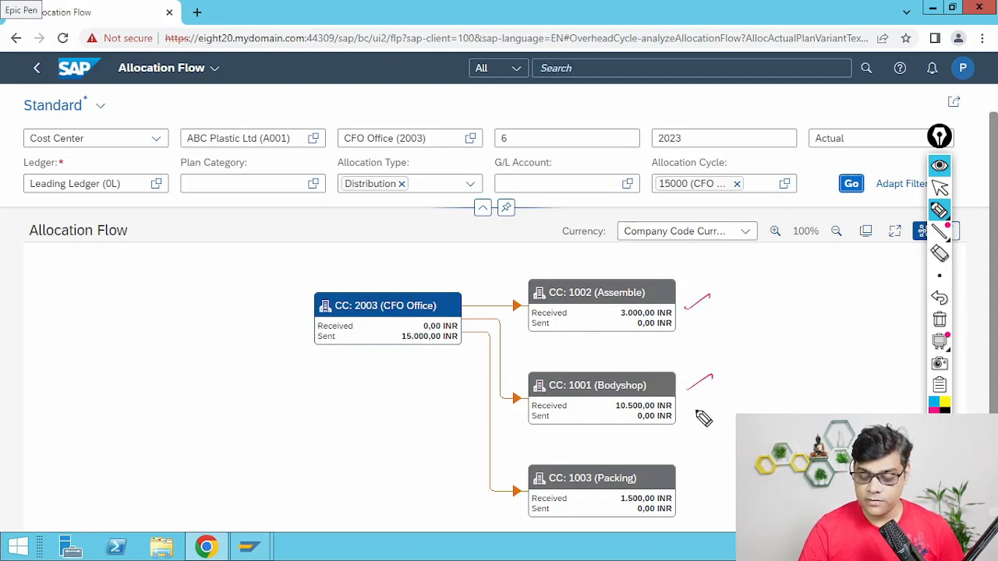
drag(690, 492, 730, 467)
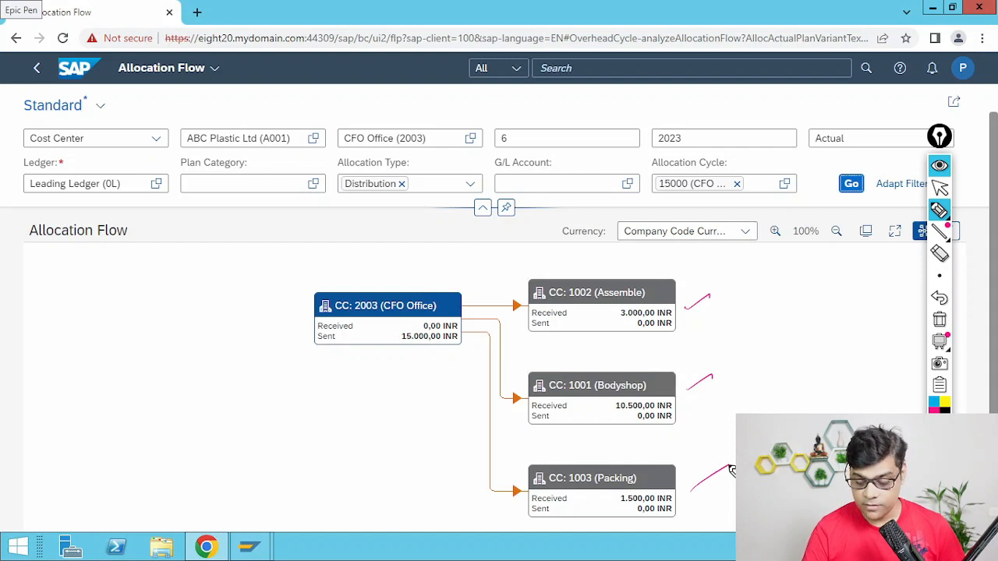
mouse_move(731, 470)
mouse_down()
mouse_move(670, 498)
mouse_move(732, 476)
mouse_up()
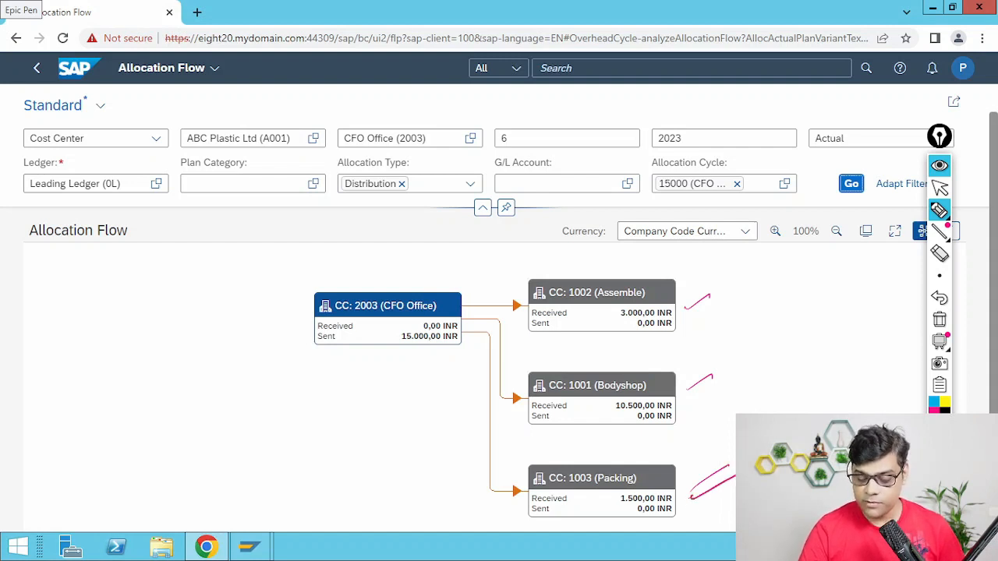
drag(699, 293, 748, 267)
drag(700, 398, 764, 372)
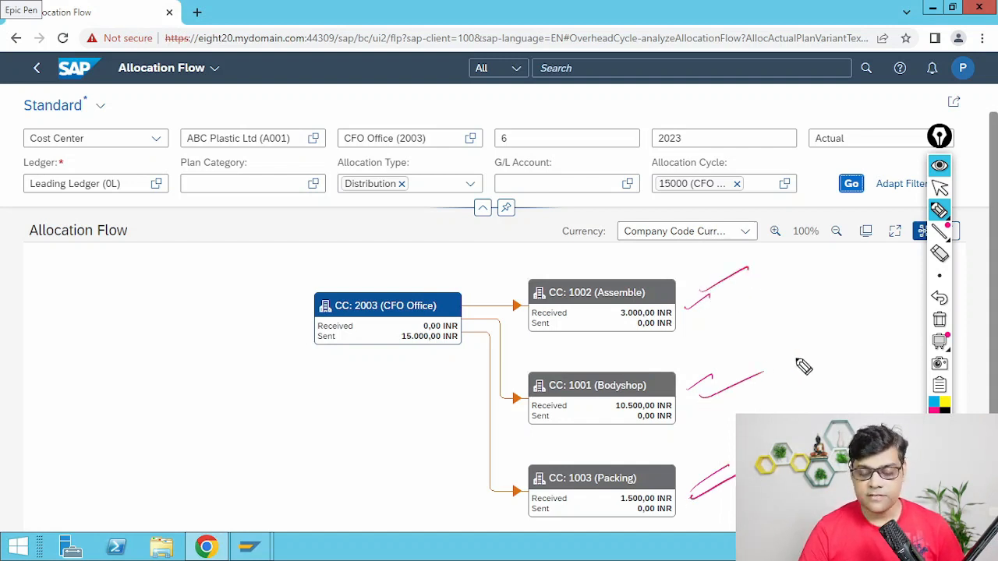
drag(767, 244, 825, 411)
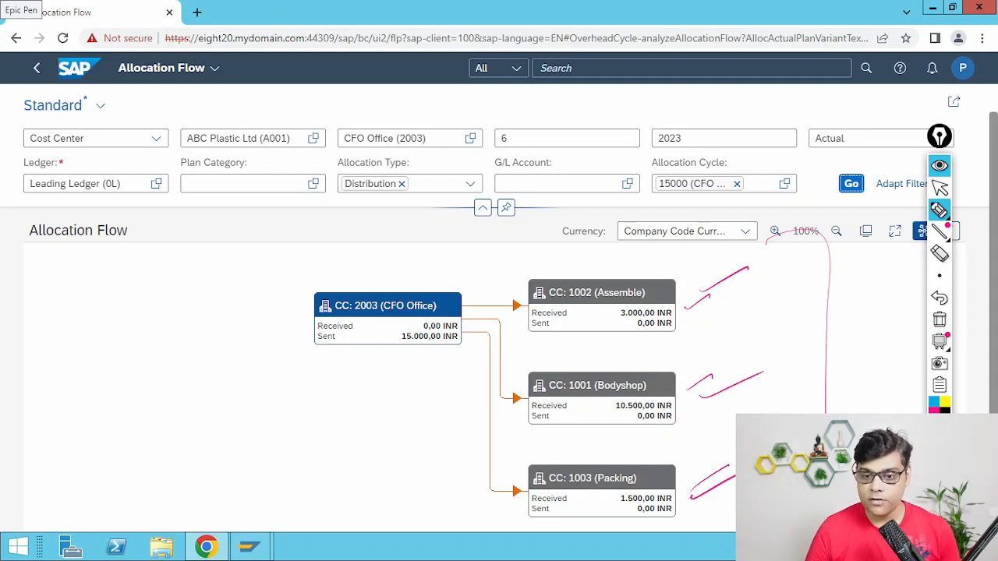
click(940, 190)
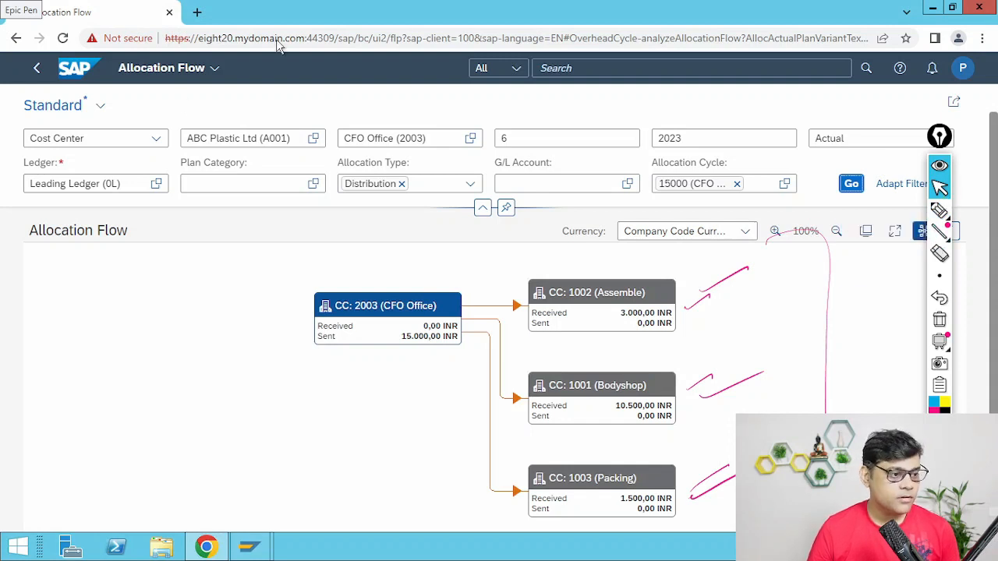
Step: Return to the A001-Final allocation result, display its journal entries, and clear the pen marks from the screen
click(39, 74)
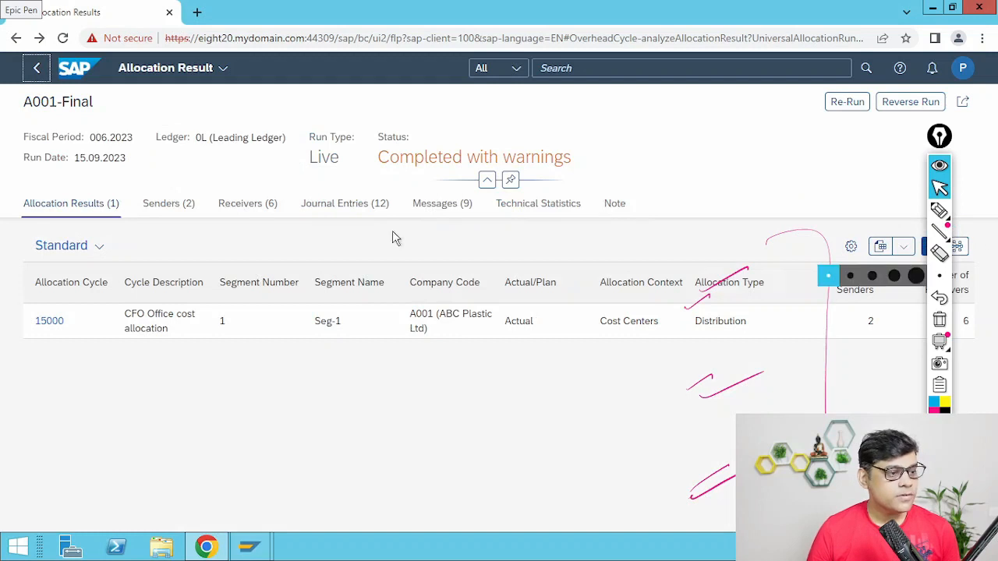
click(360, 204)
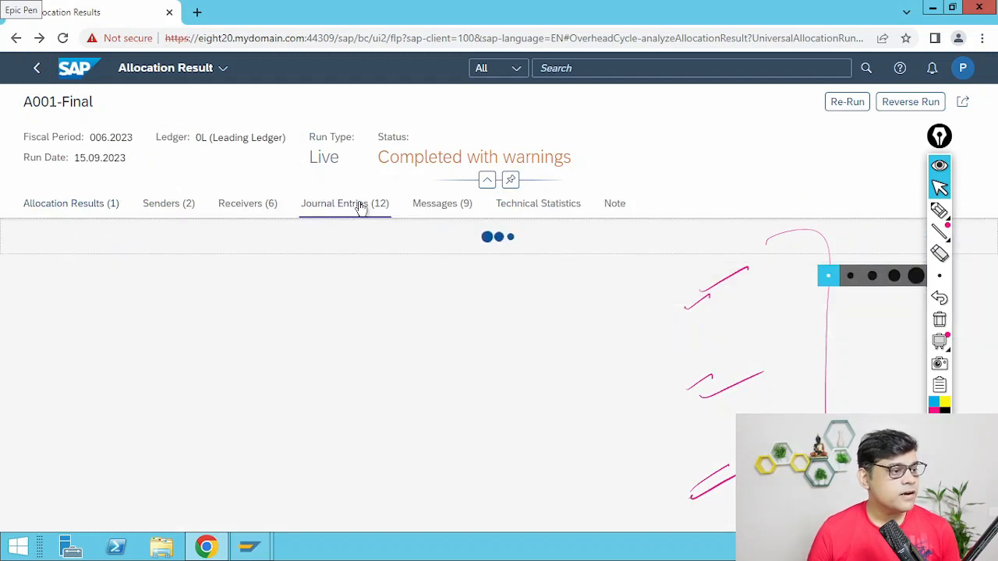
click(943, 325)
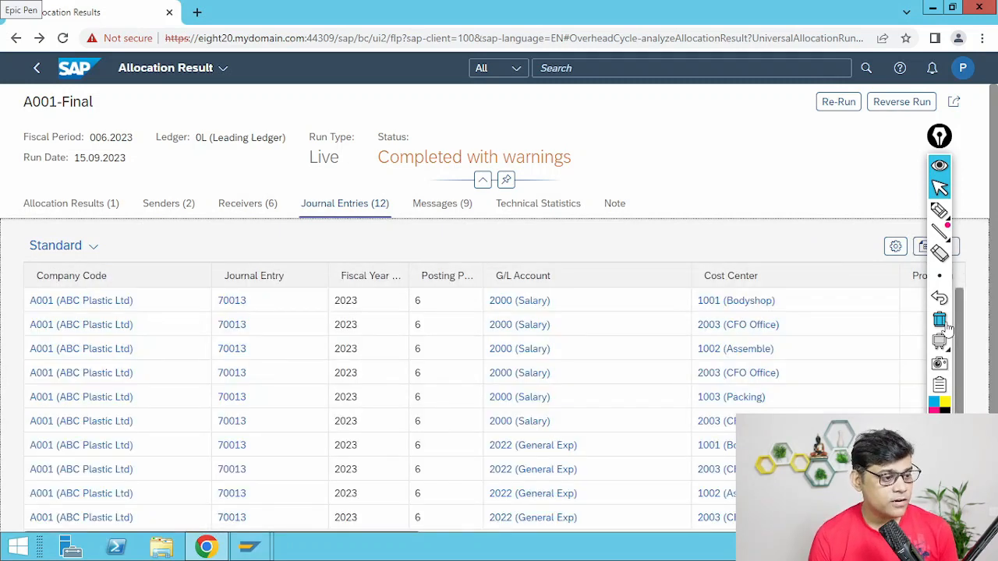
Step: Switch to SAP GUI and display document 70013 of company code A001 with transaction FB03
mouse_move(939, 277)
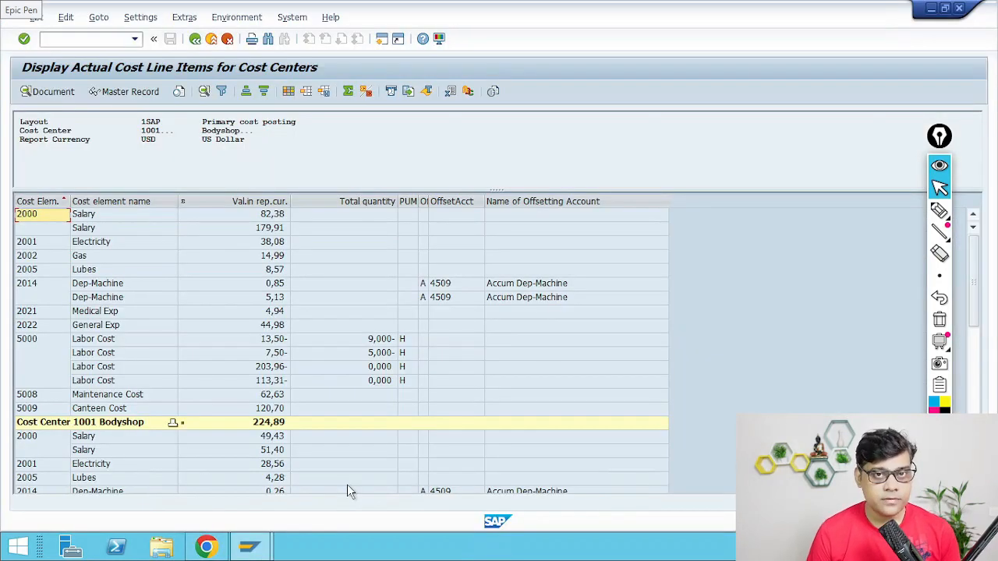
click(100, 38)
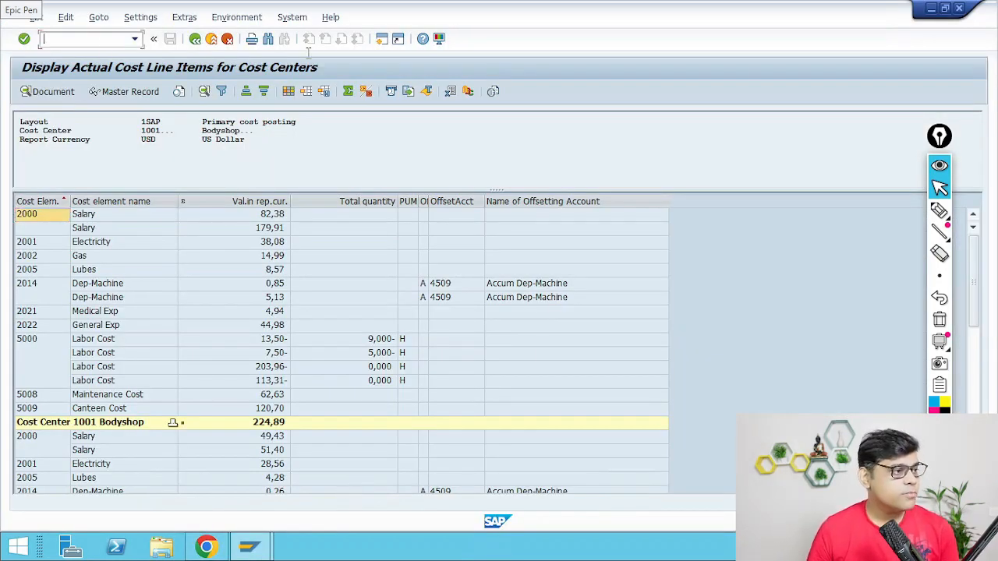
text(/nfb03)
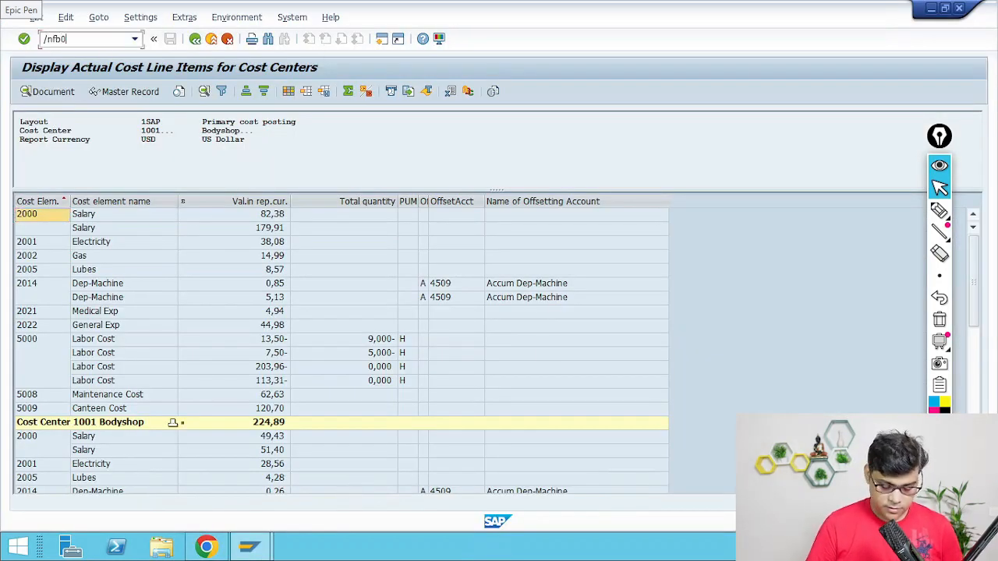
key(Return)
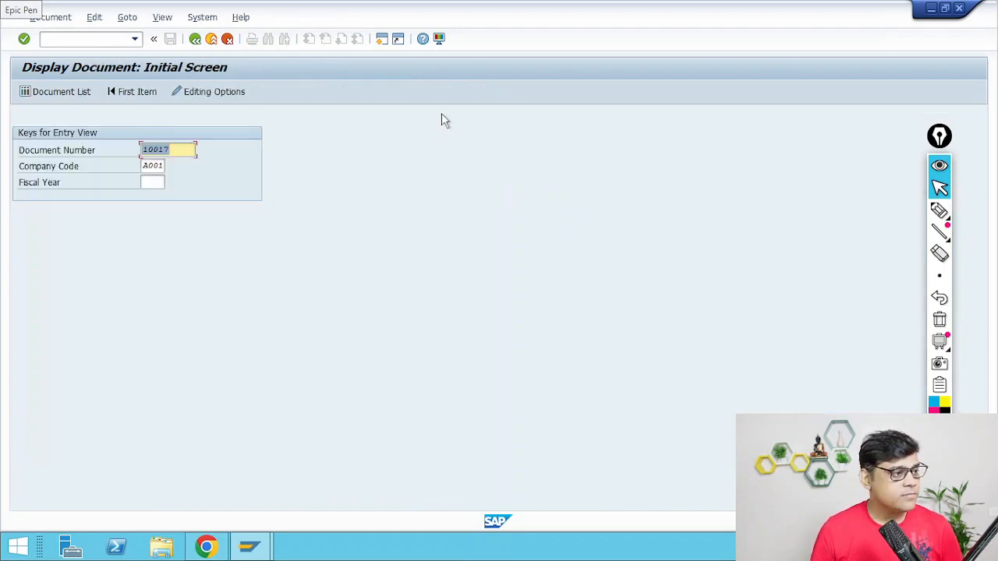
text(70013)
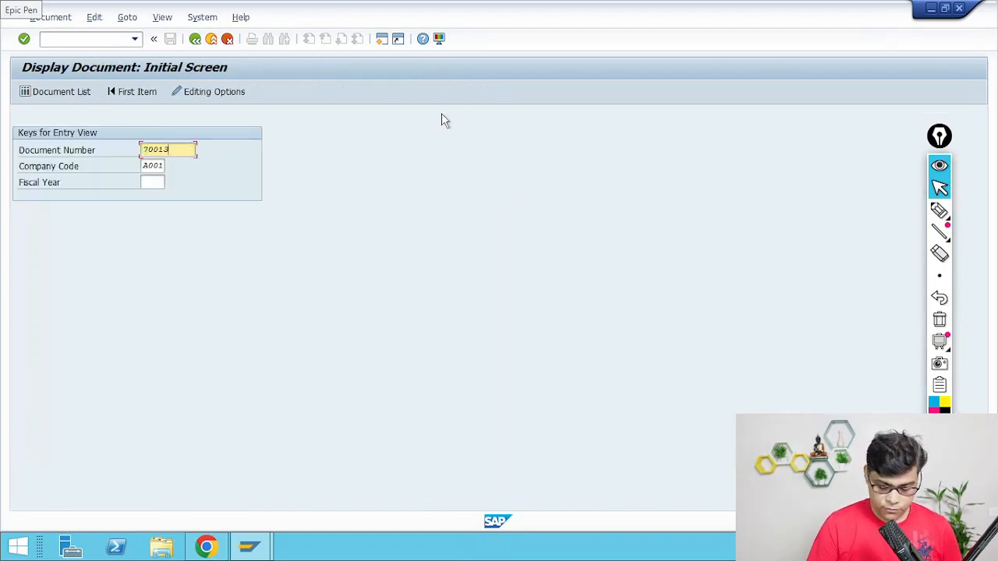
key(Return)
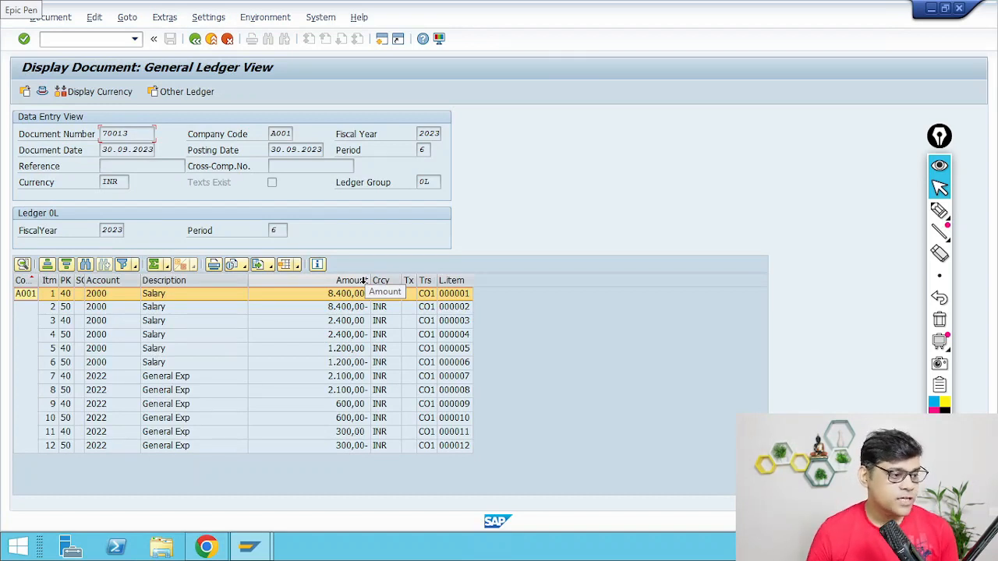
Step: Check the cost center assignments of Salary line items 2 and 1, and return to the document's general ledger view
double_click(279, 307)
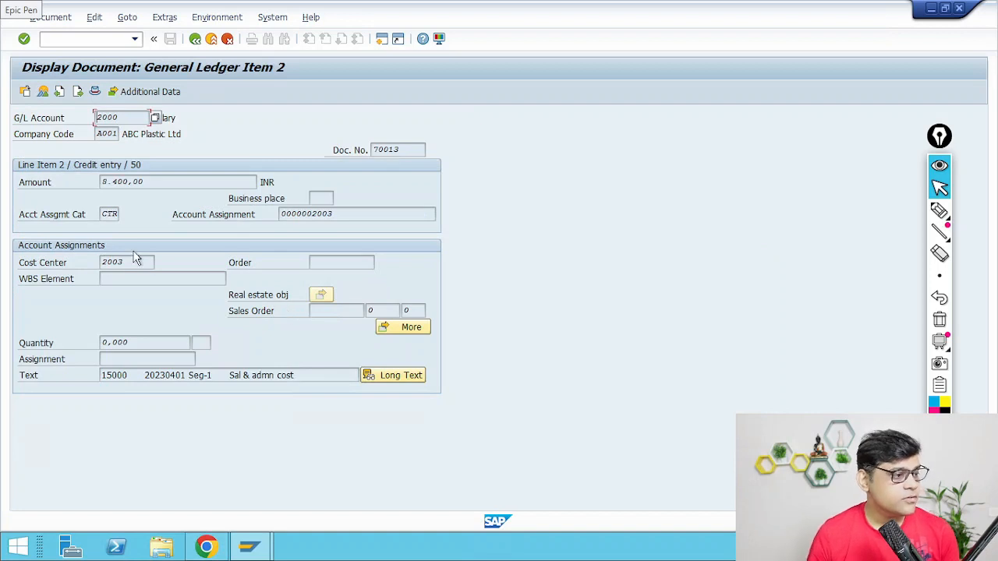
key(F3)
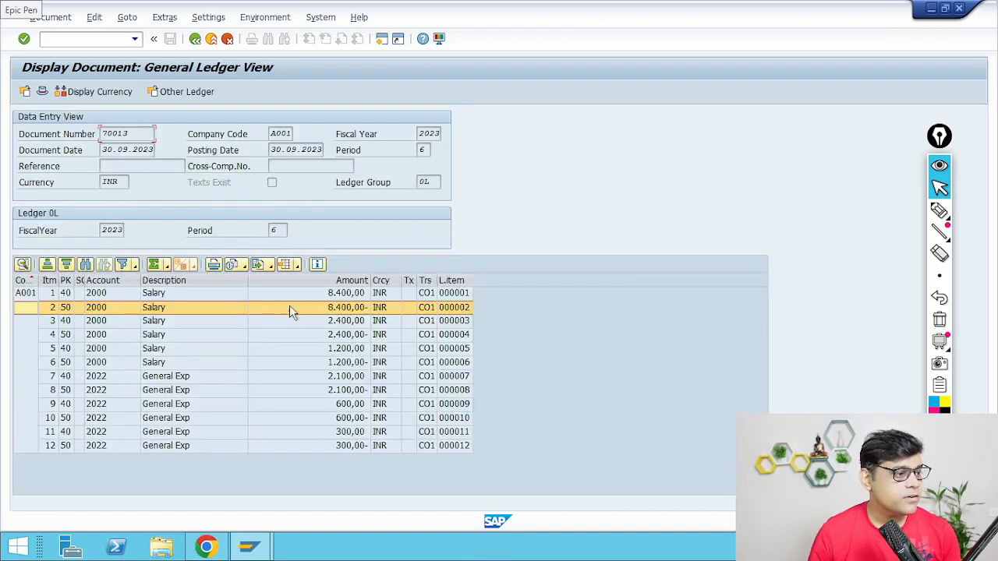
double_click(319, 295)
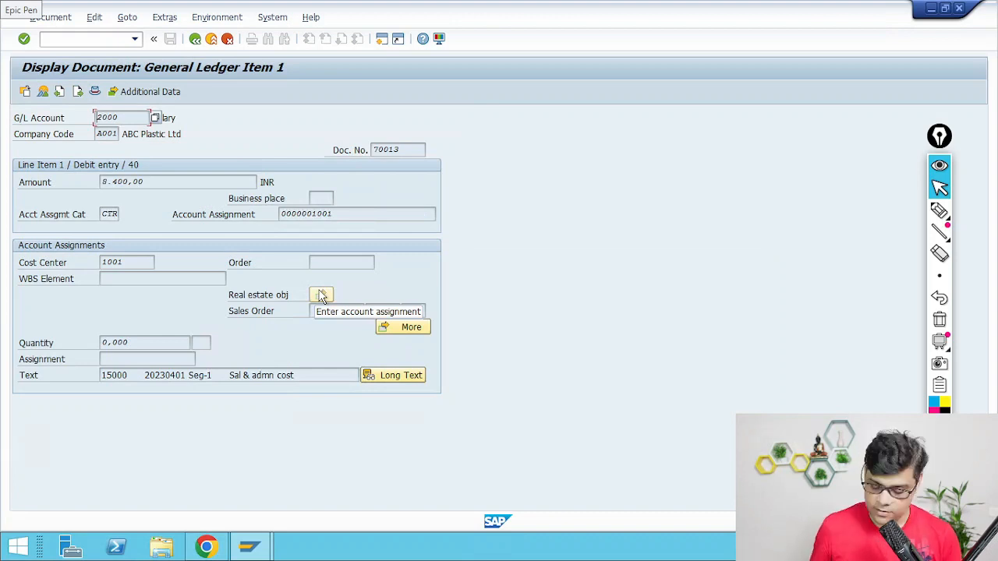
click(195, 39)
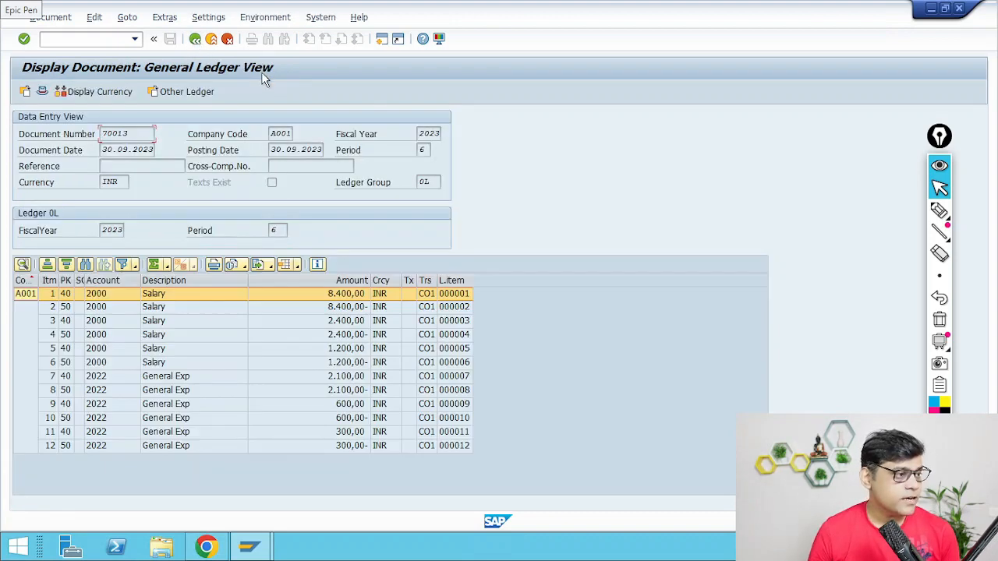